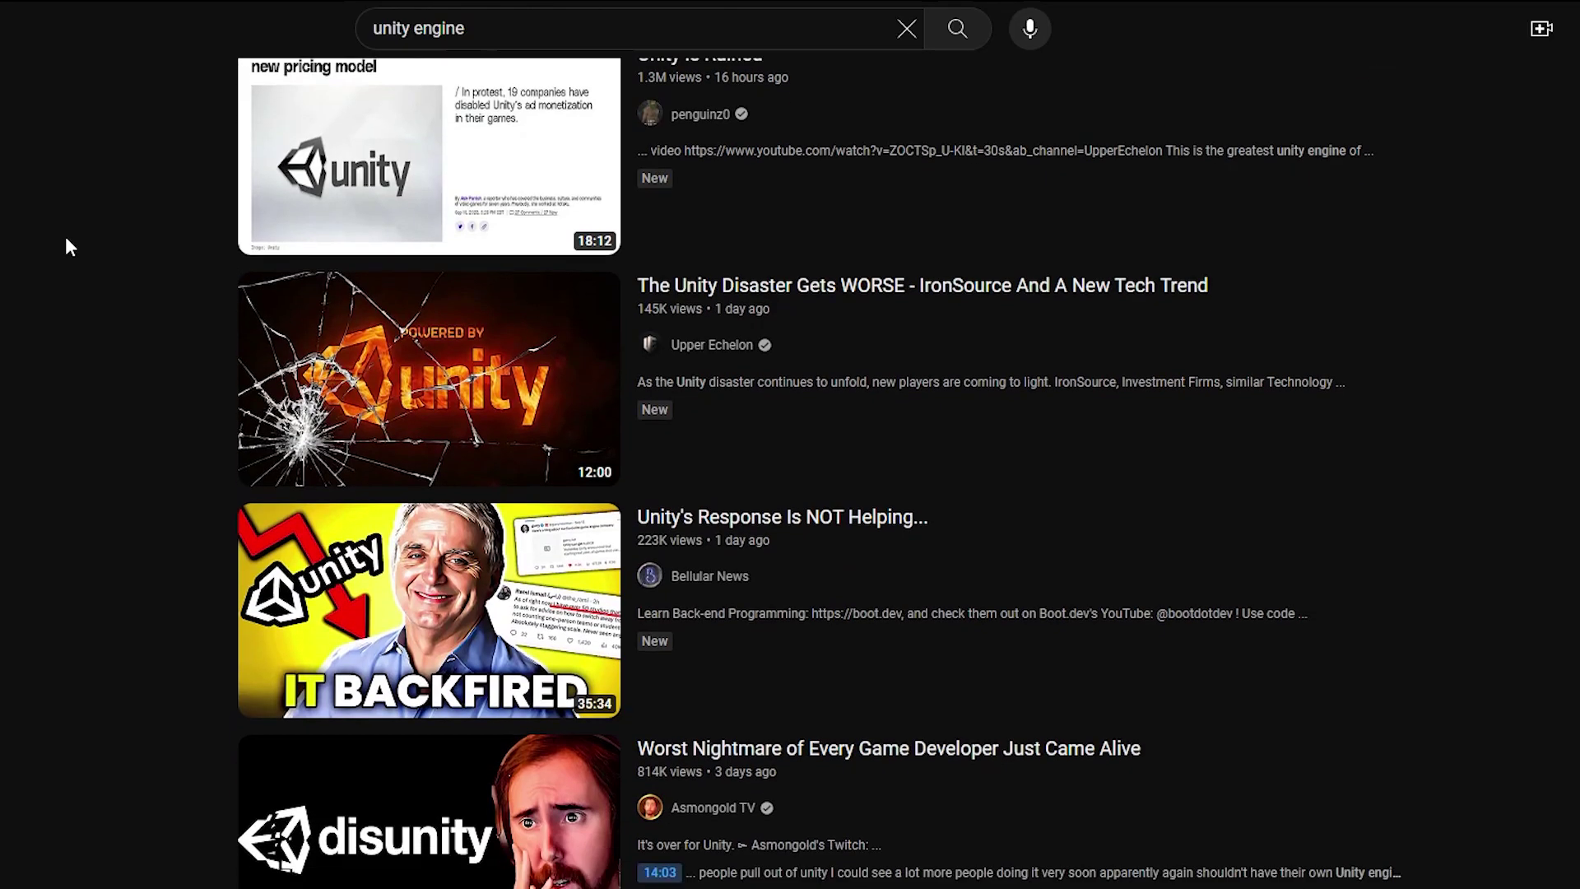
Scroll down through the YouTube 'unity engine' search results list
scroll(66, 238, "down", 2)
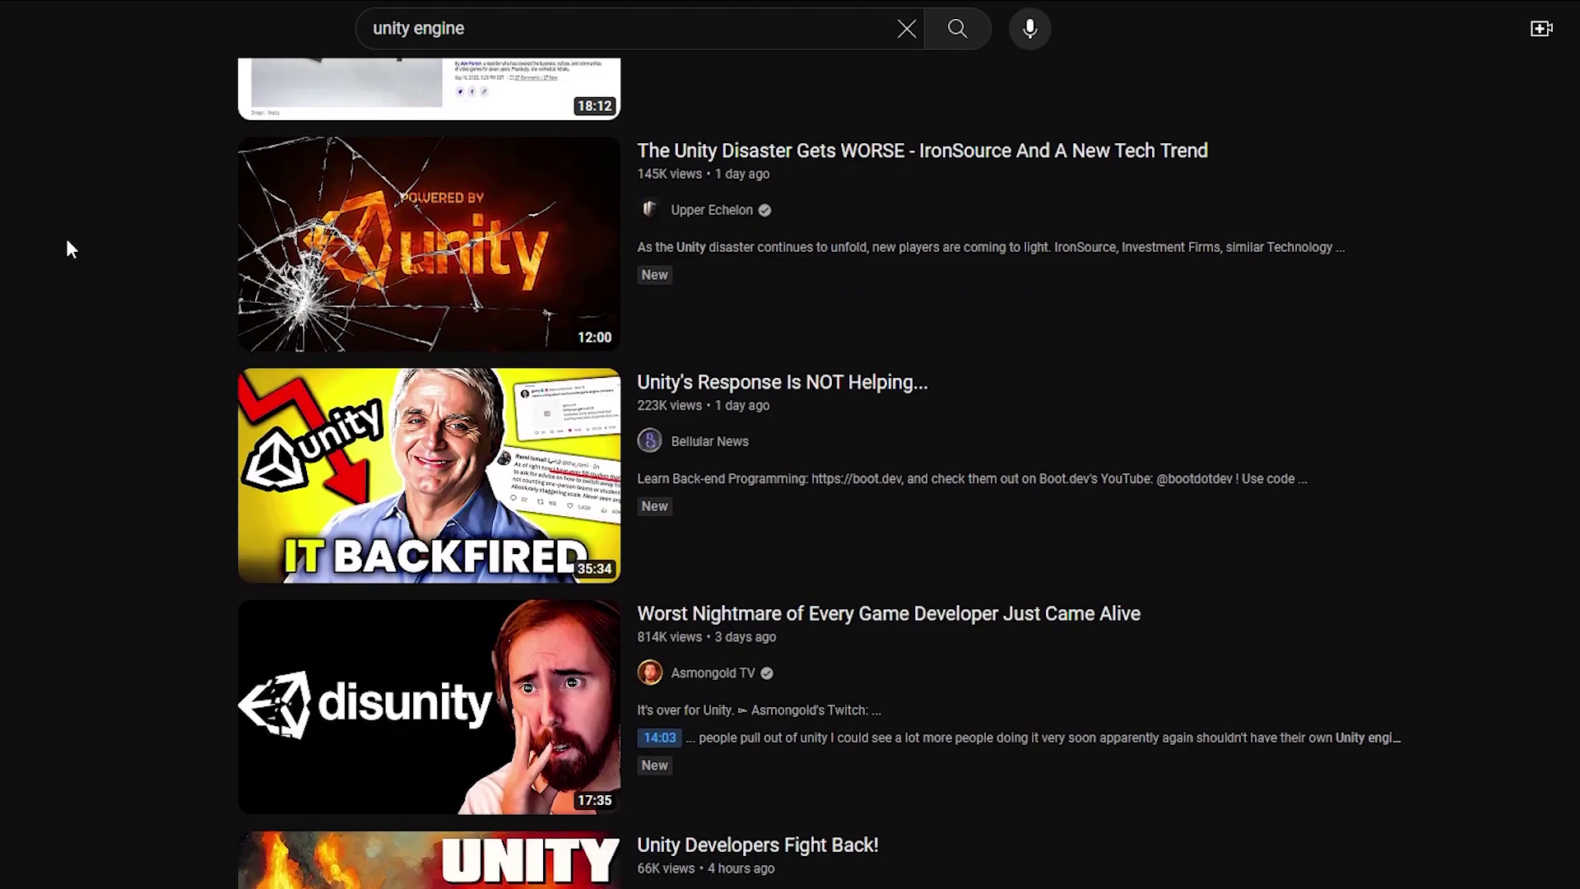
scroll(68, 247, "down", 6)
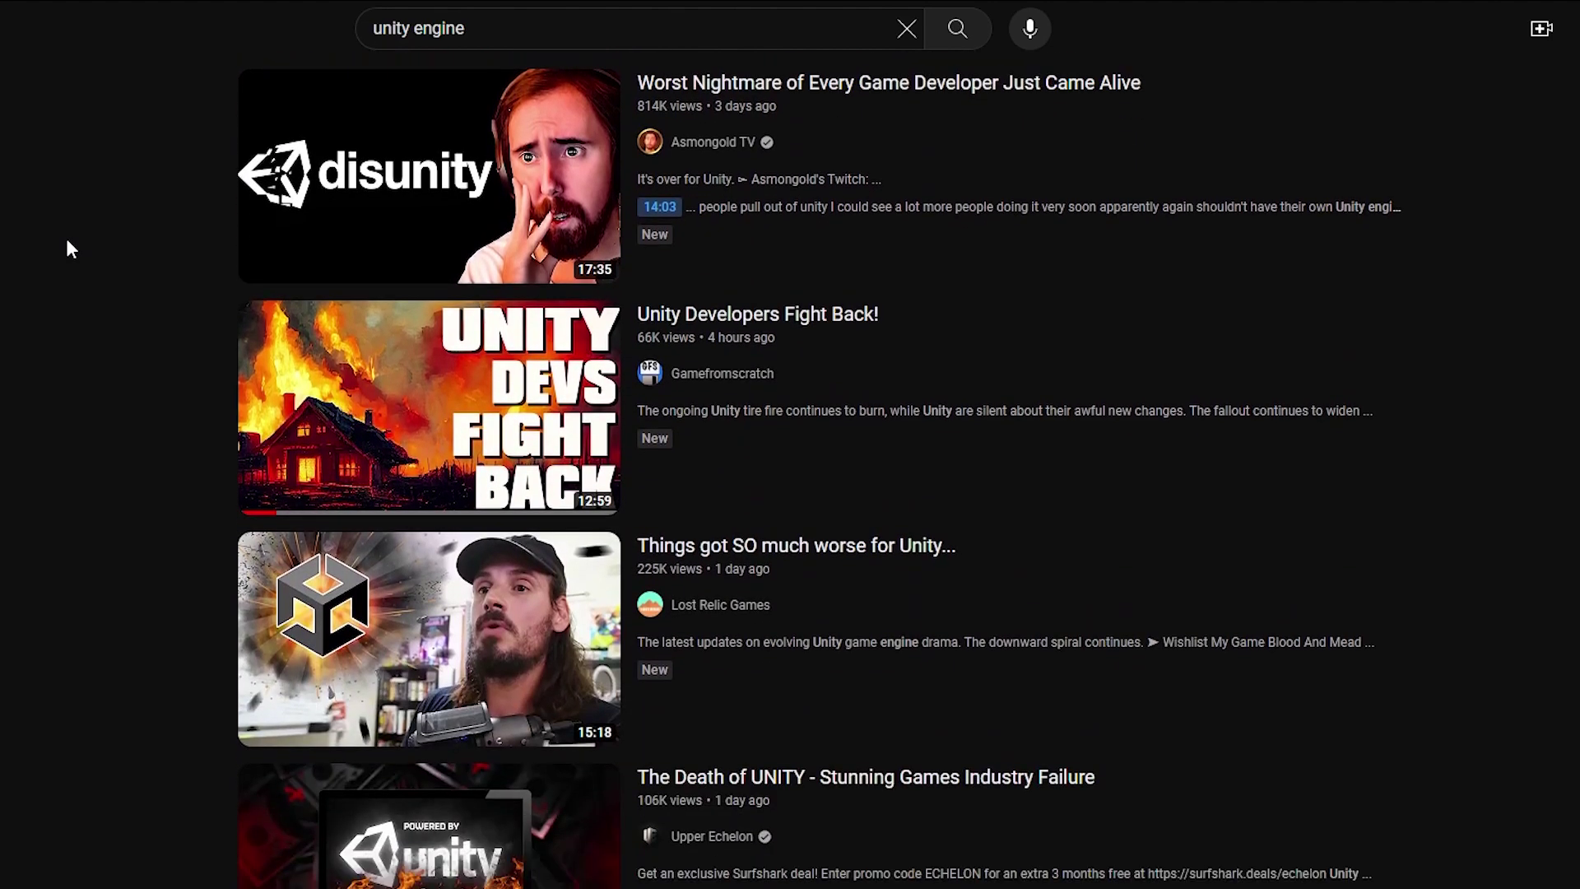
scroll(67, 247, "down", 3)
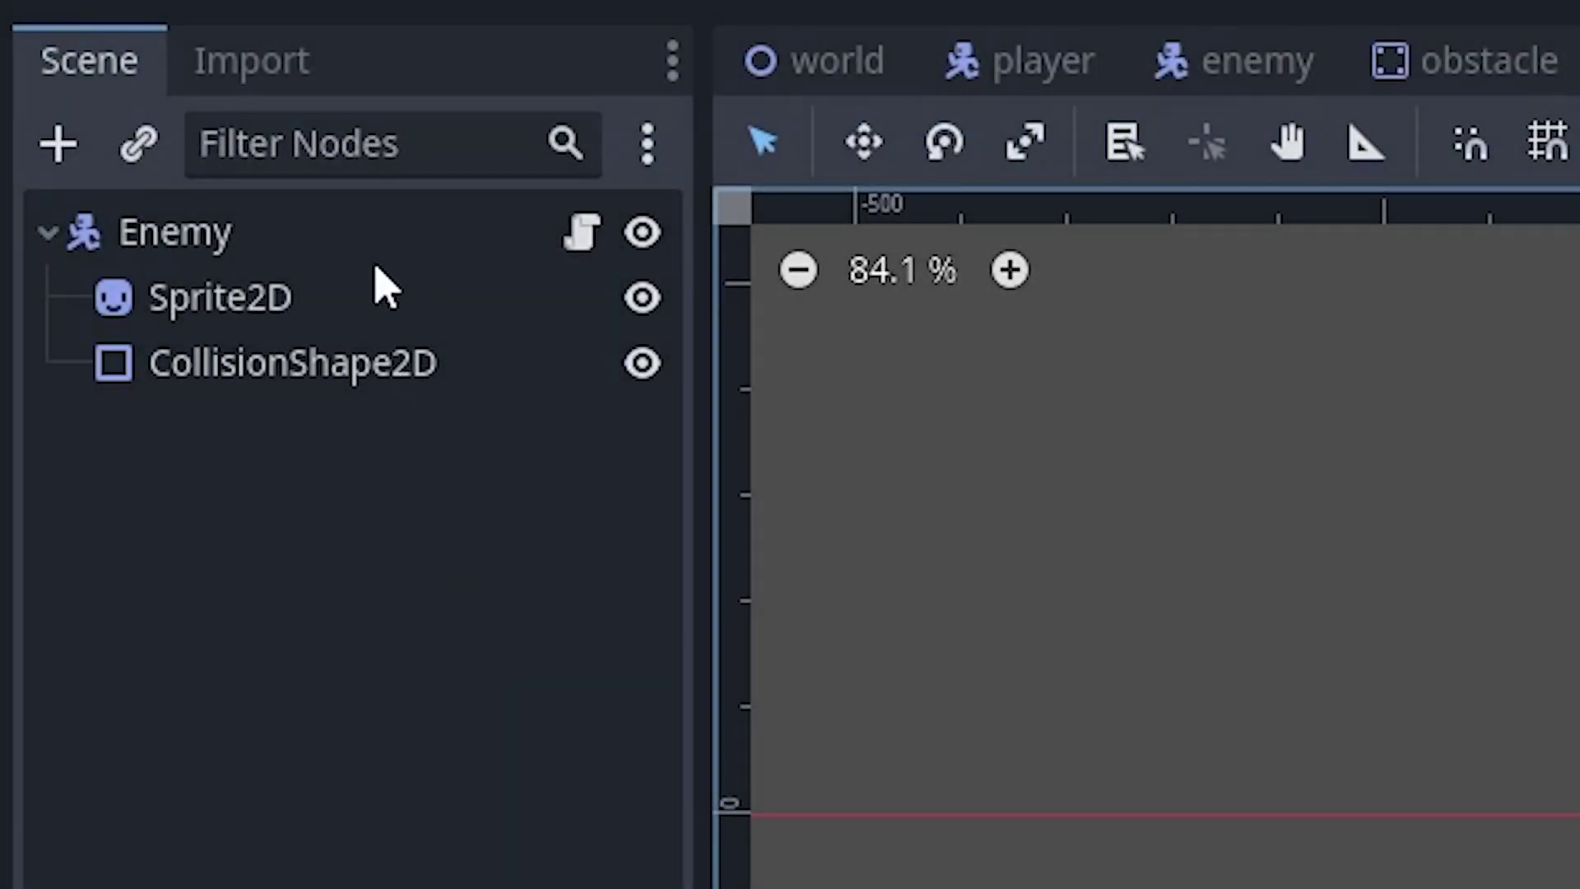
left_click(334, 251)
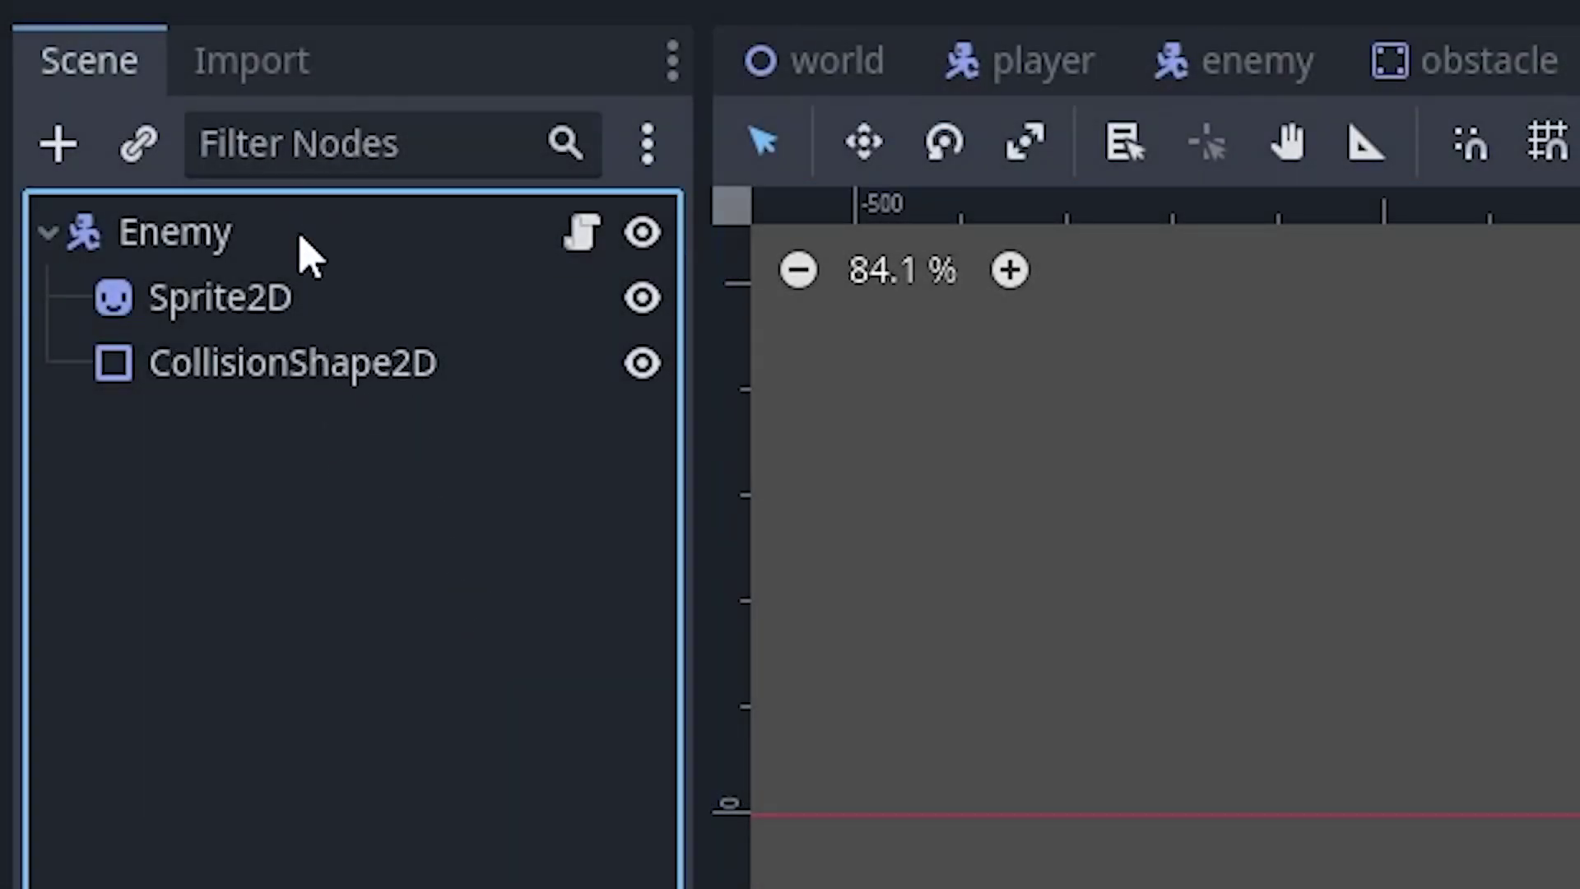
left_click(255, 235)
left_click(272, 298)
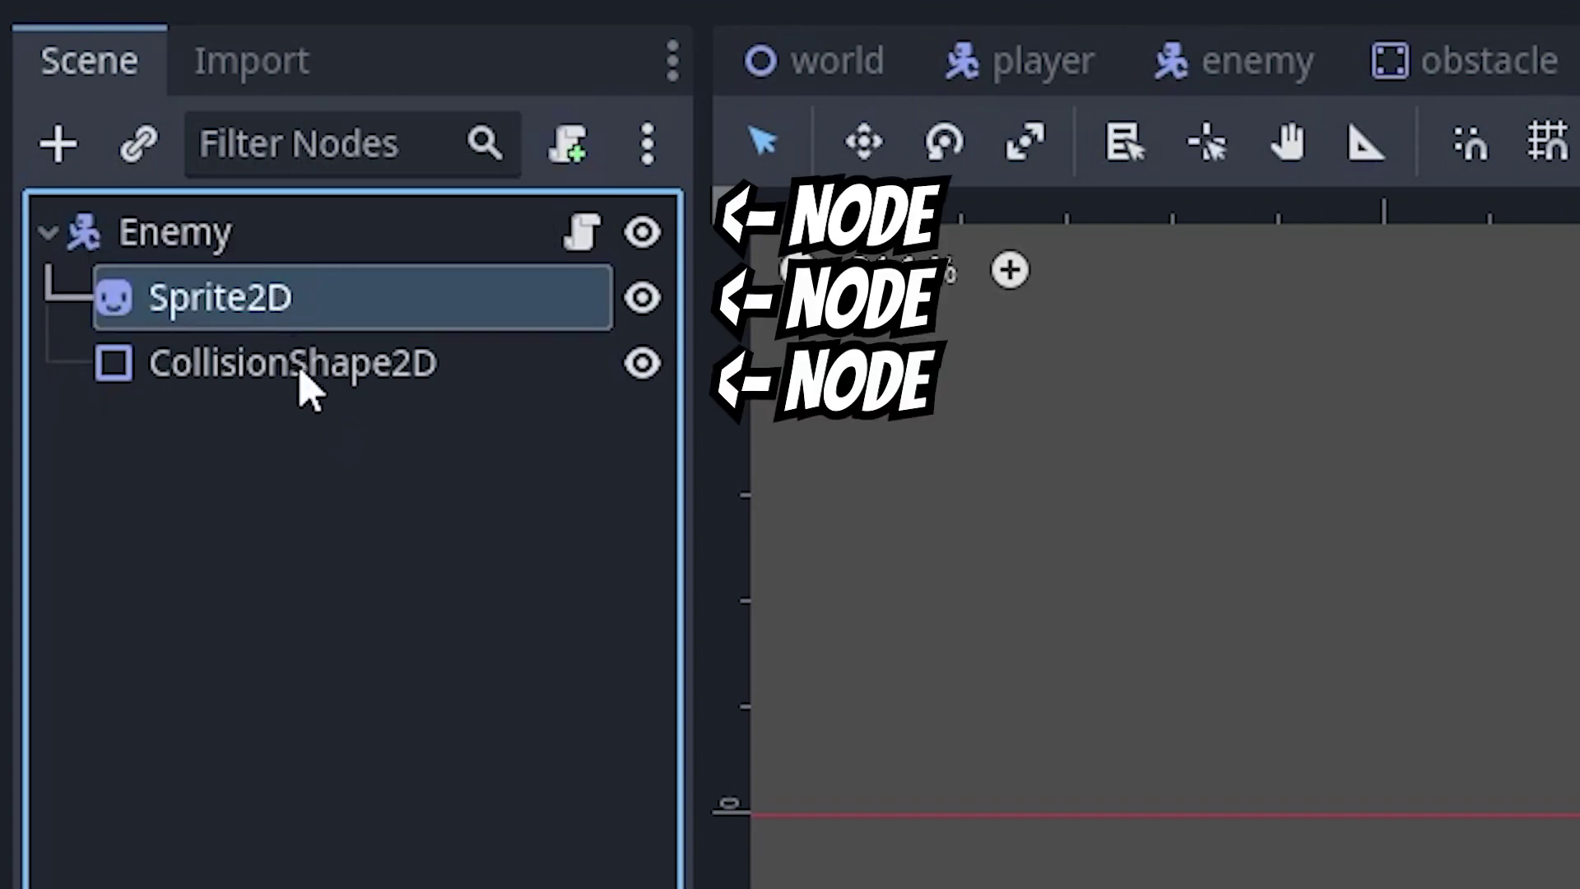
left_click(300, 363)
left_click(251, 247)
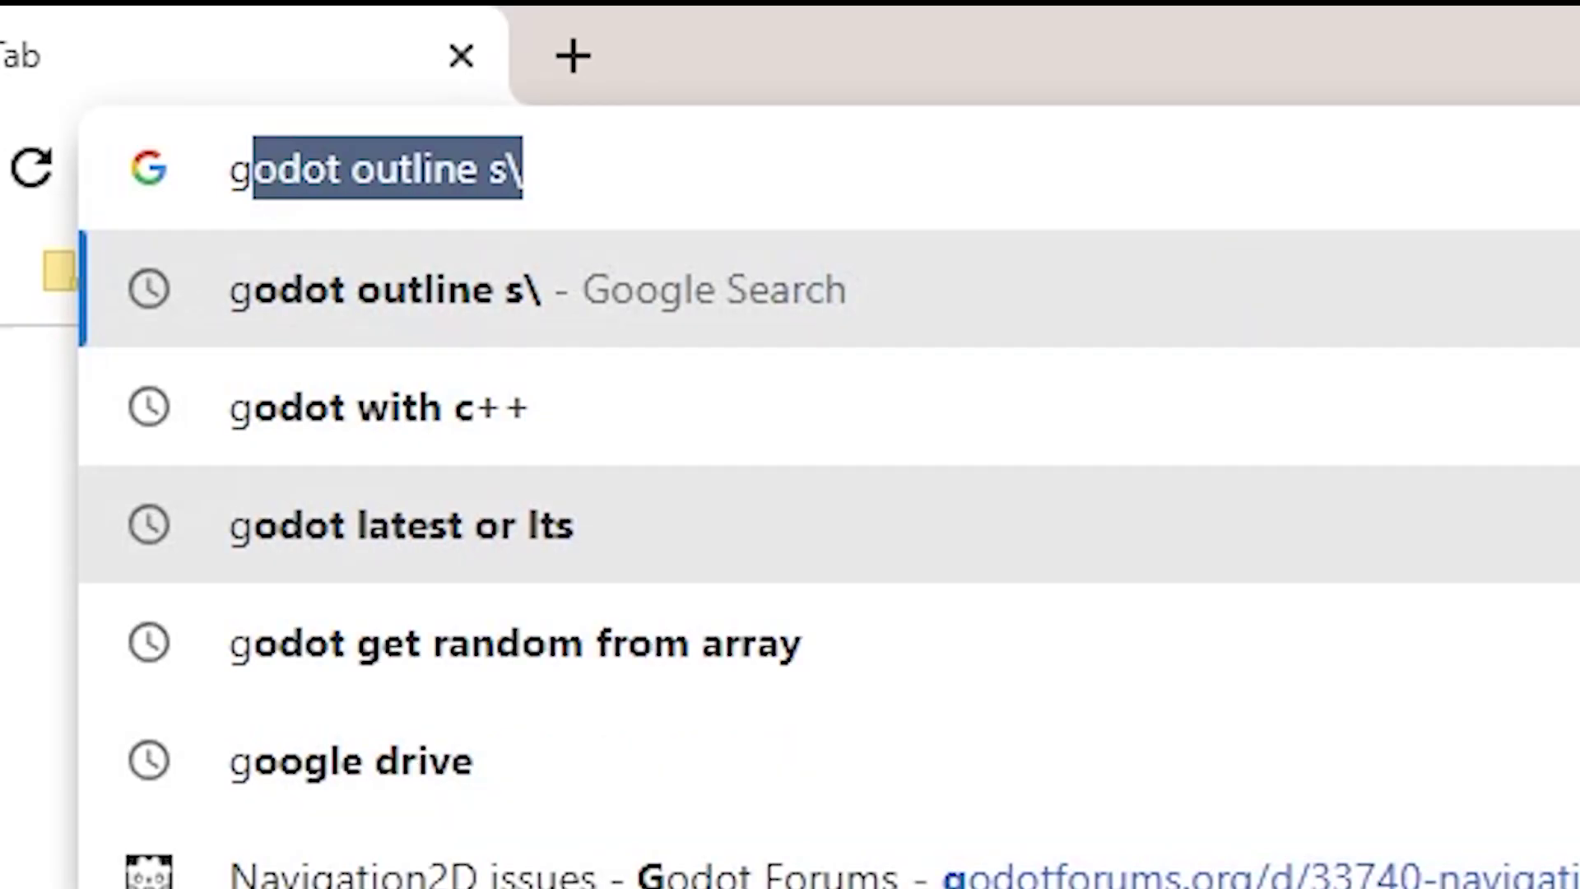
Search Google for 'godot doc' and open the official Godot Docs site
type("odot doc\\")
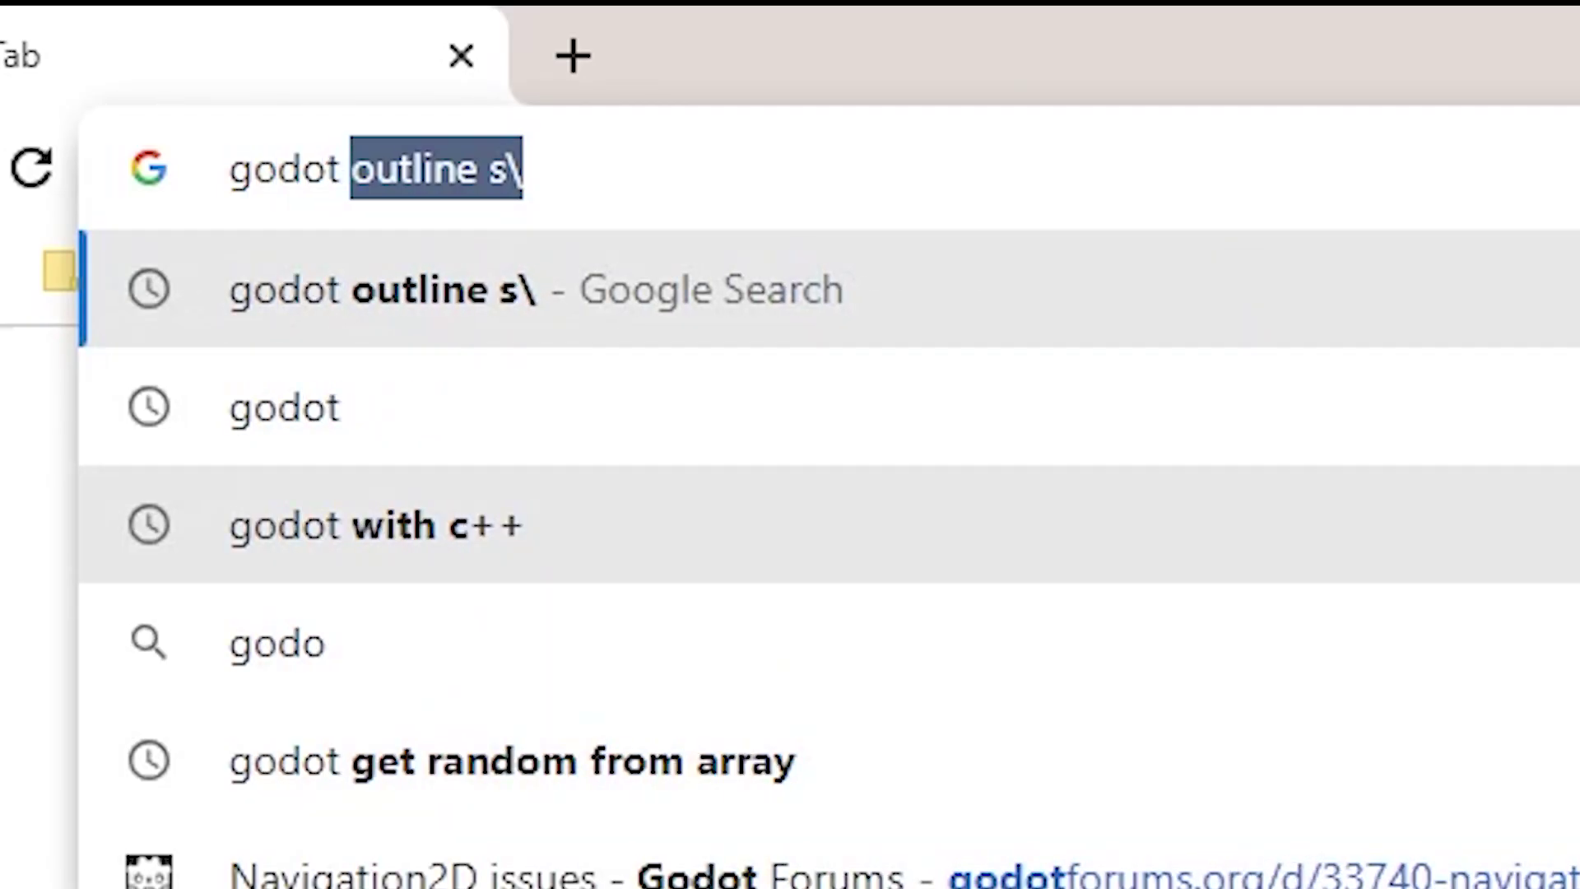
key("Return")
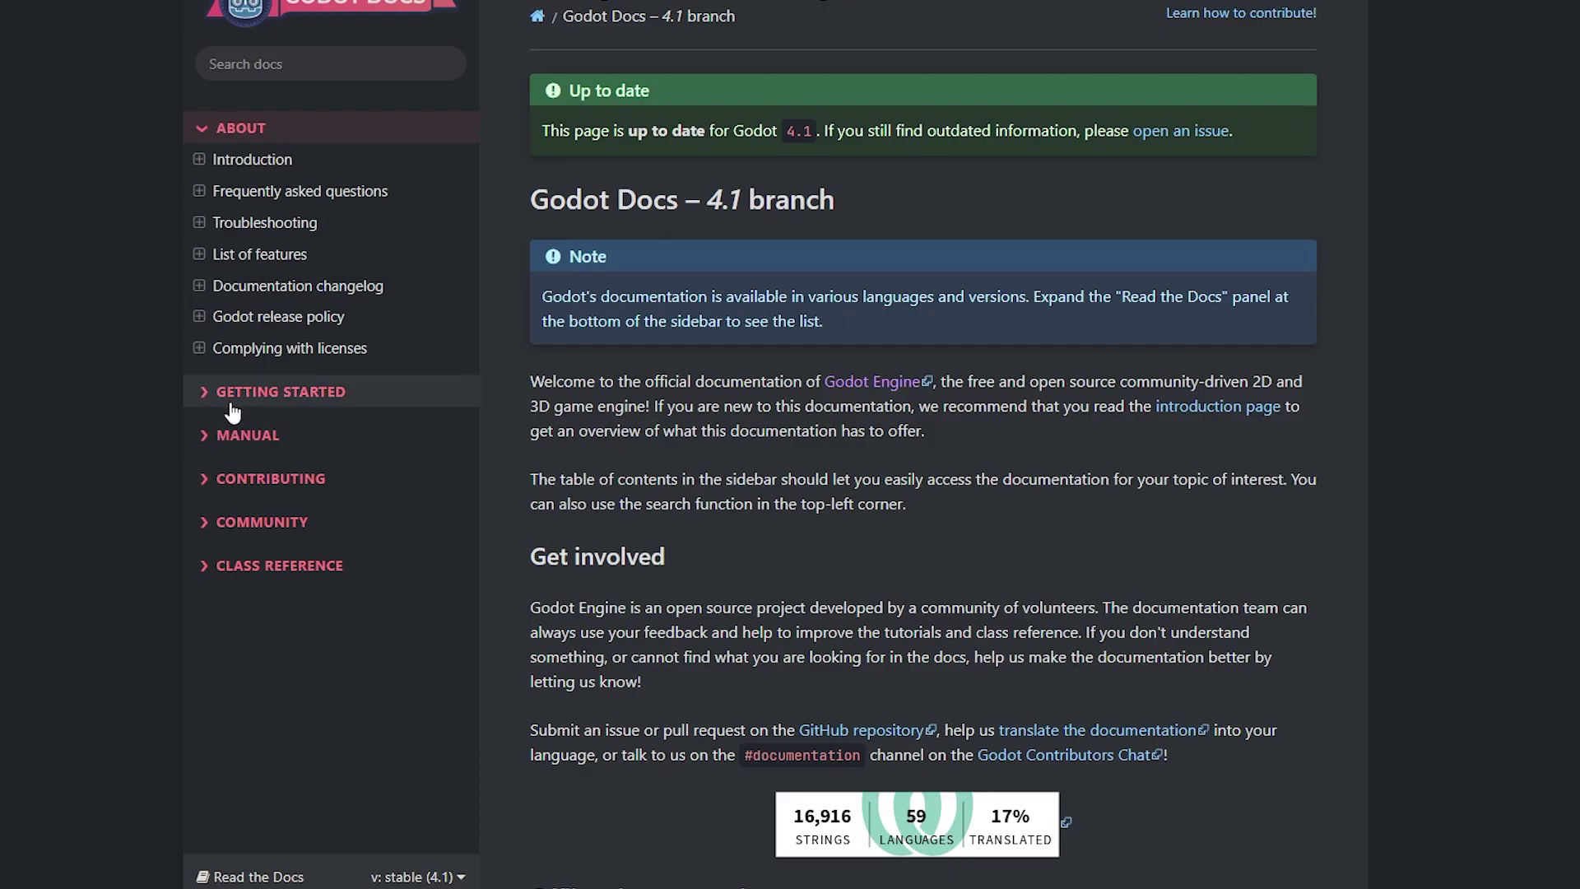
left_click(280, 394)
Expand Class Reference > Nodes > Node in the docs sidebar
left_click(240, 129)
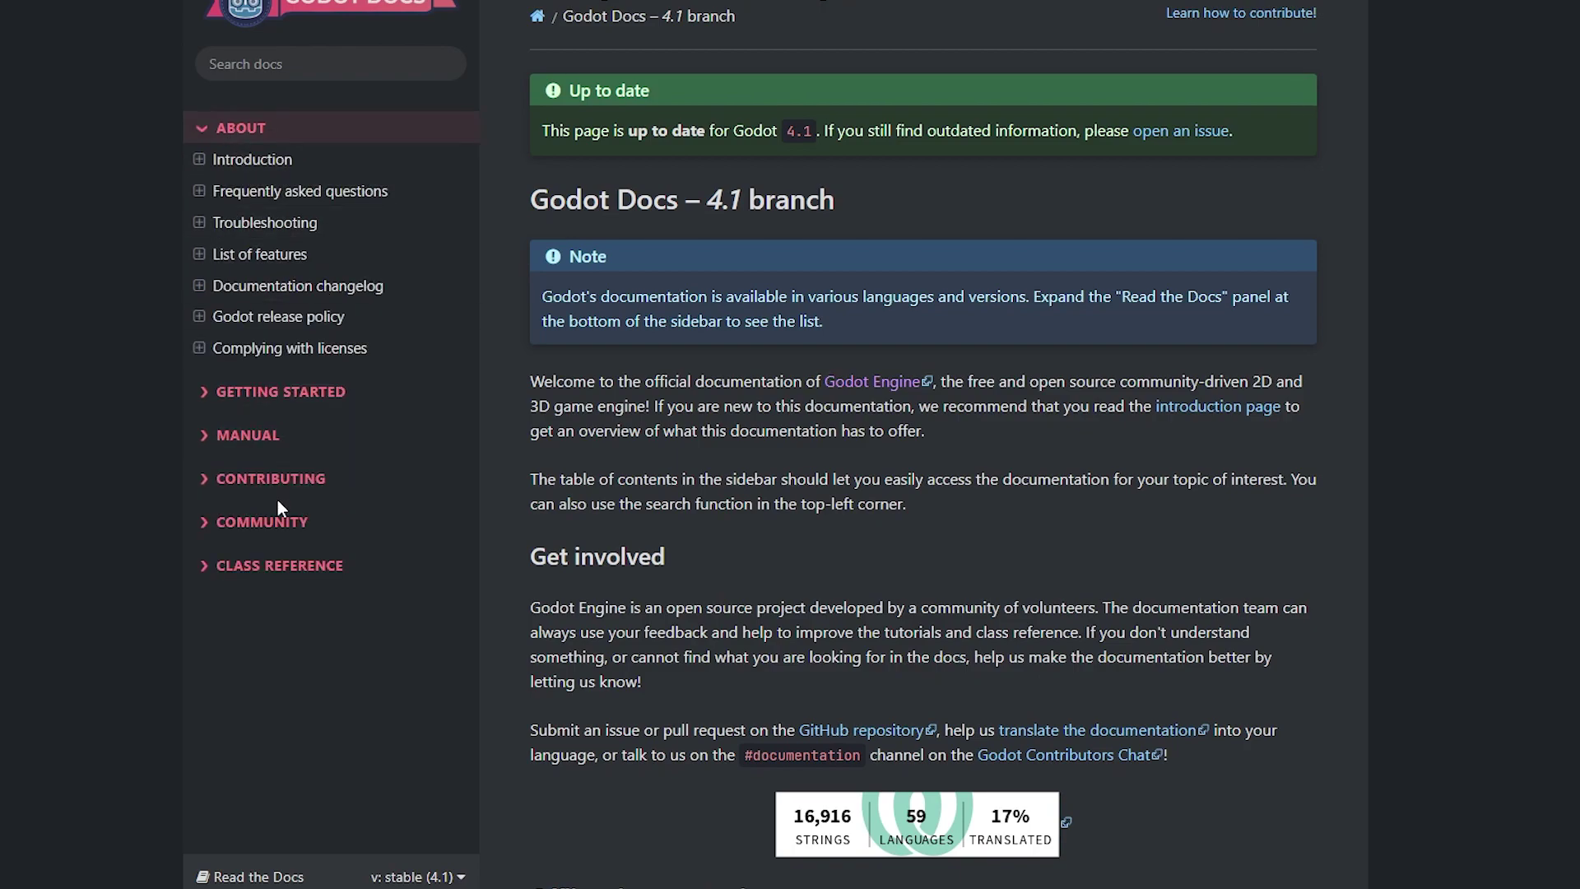
left_click(289, 565)
left_click(199, 440)
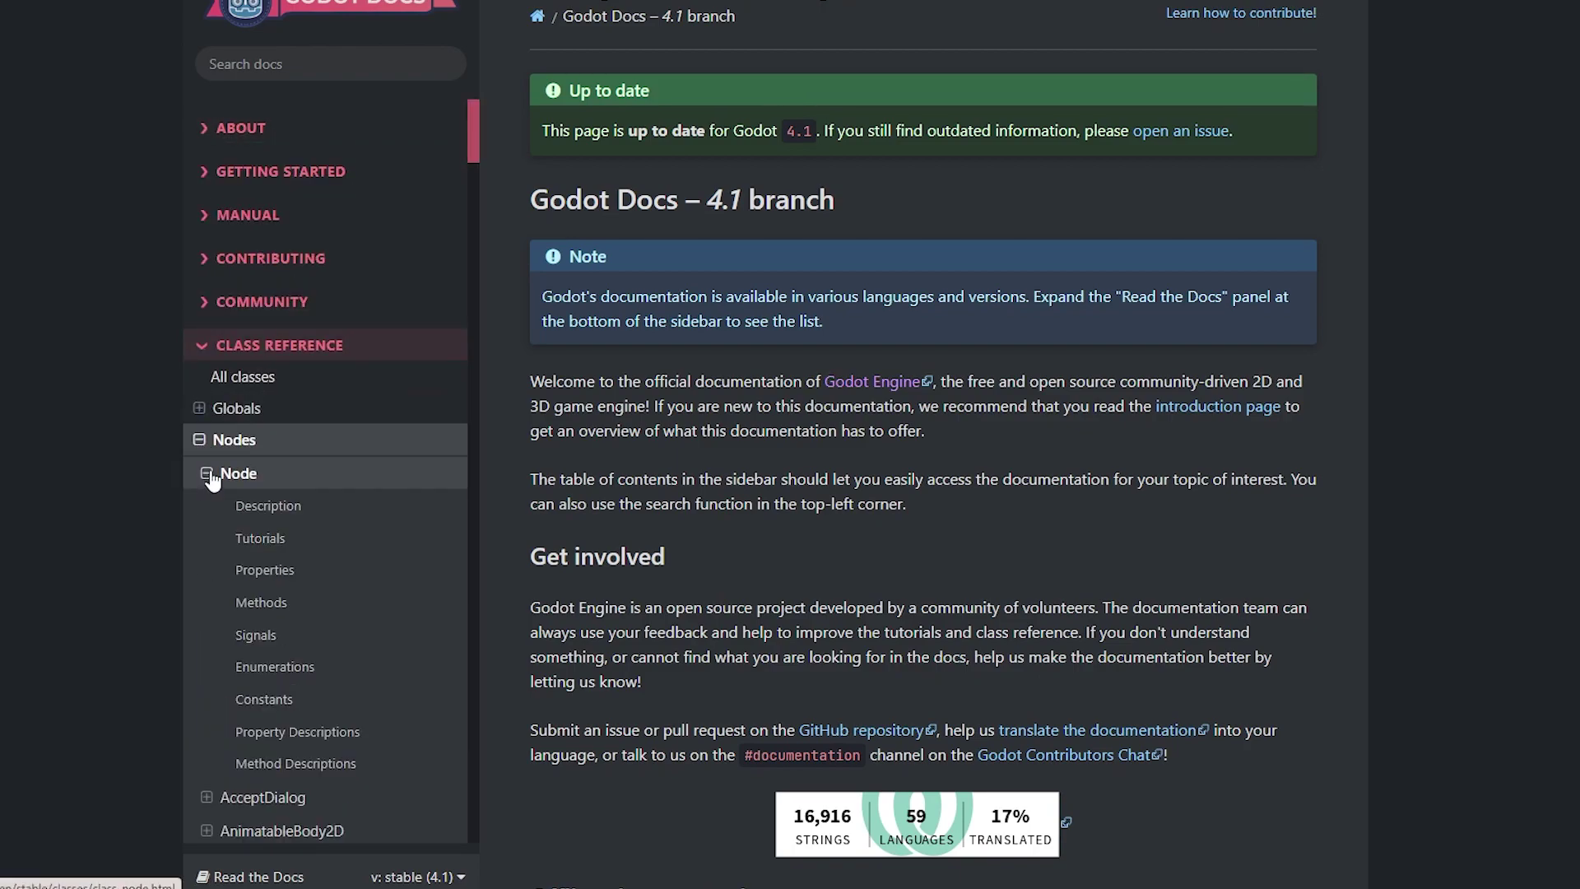
scroll(205, 521, "down", 1)
left_click(247, 752)
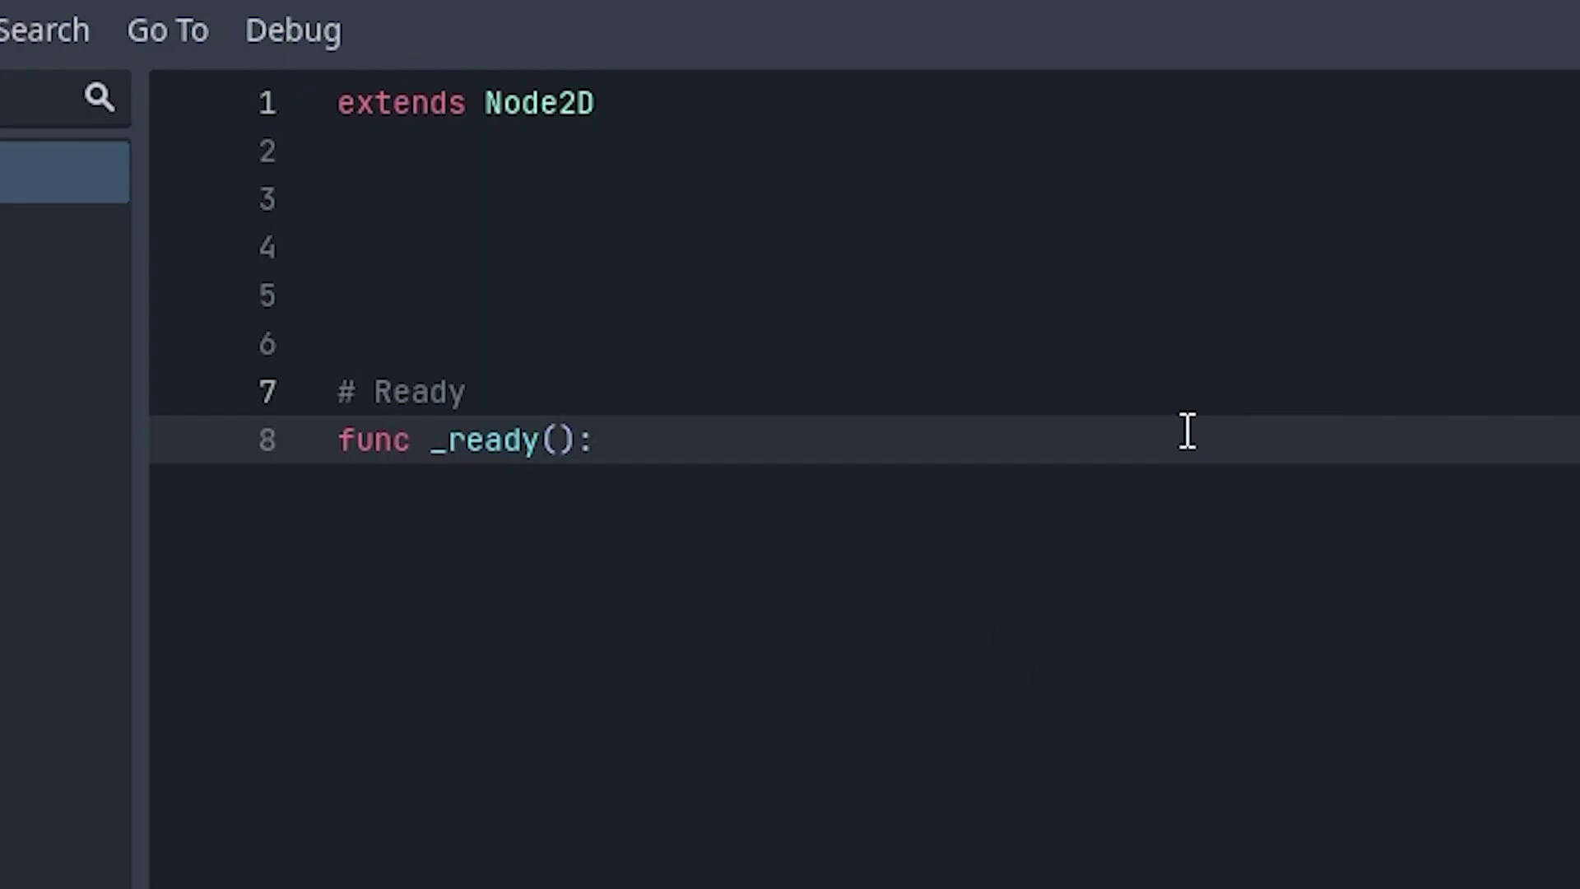
Give the _ready function a 'pass' body
key("Return")
type("pass")
key("Up")
key("Up")
key("Up")
key("Up")
View the _ready documentation, then open the Object class via Search Help
left_click(492, 453, "ctrl")
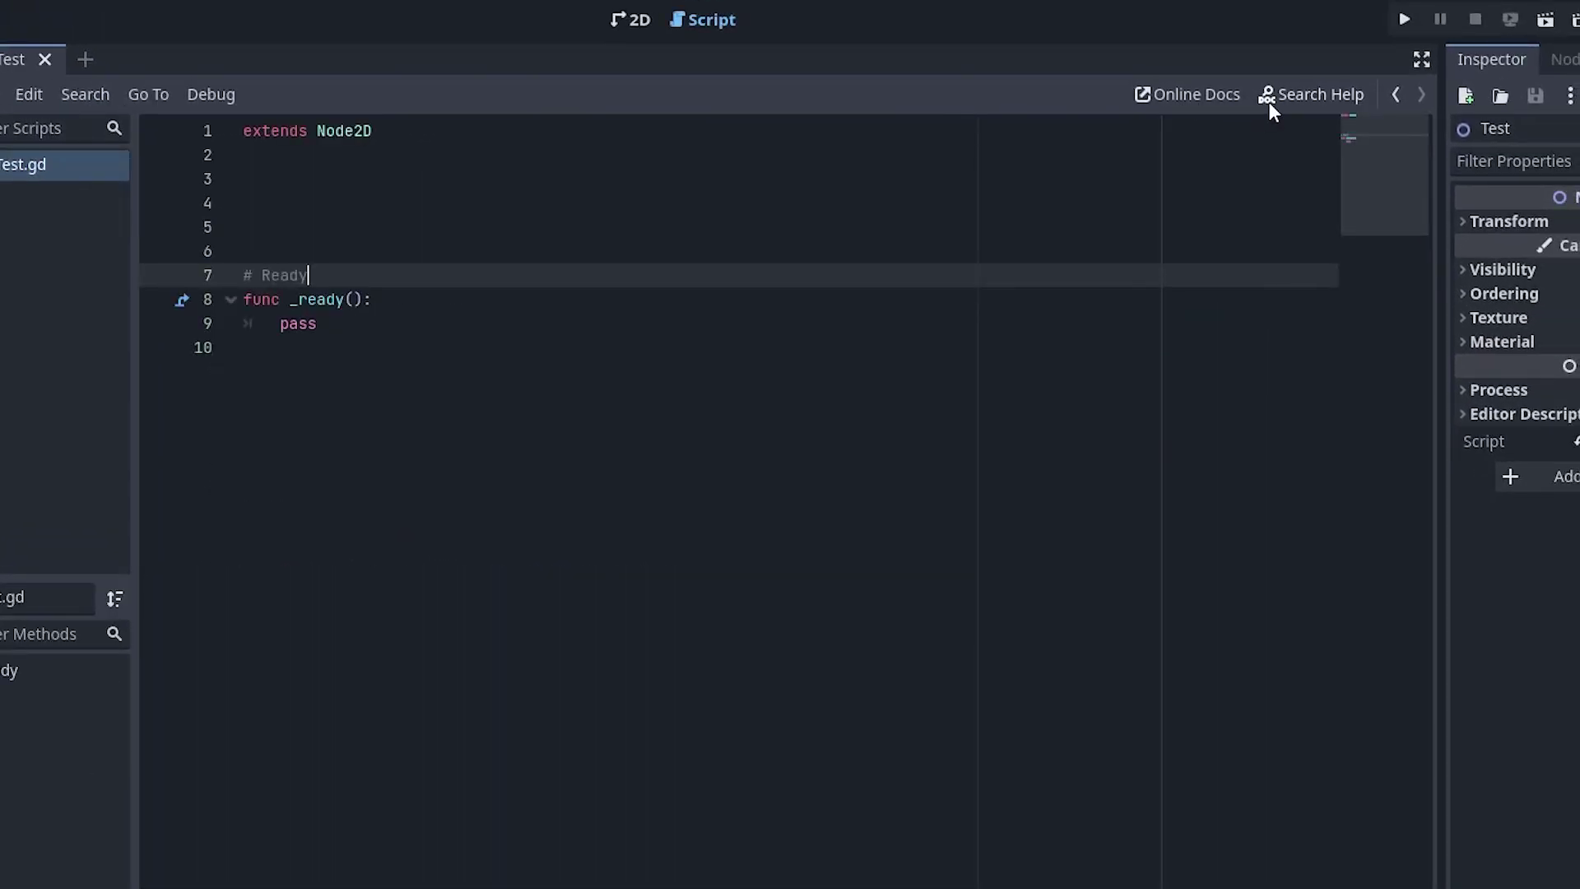
left_click(1280, 97)
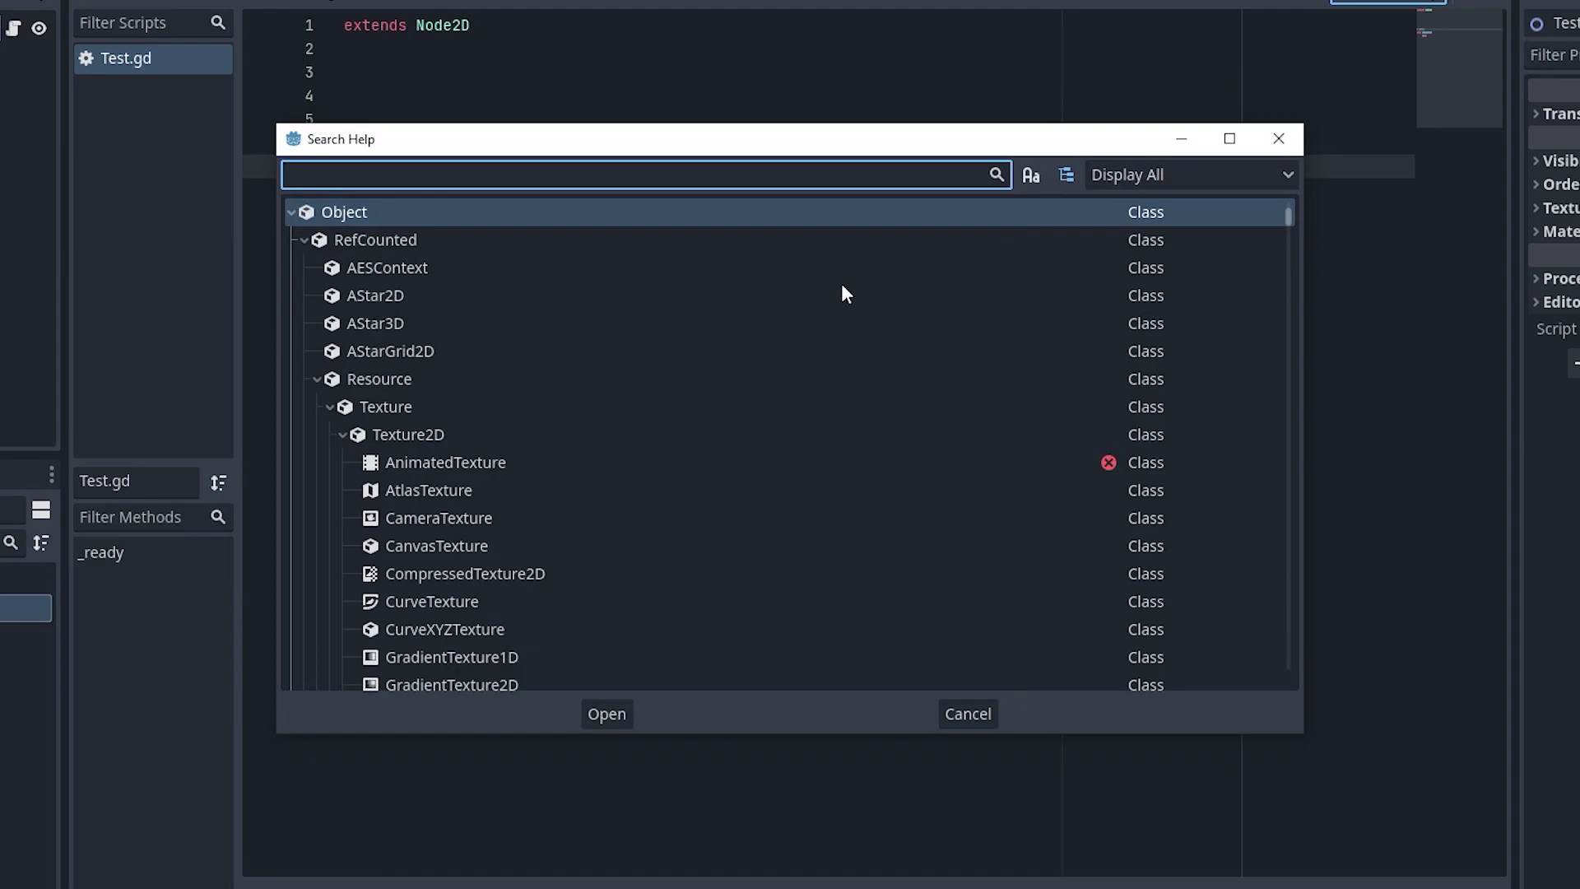
double_click(397, 211)
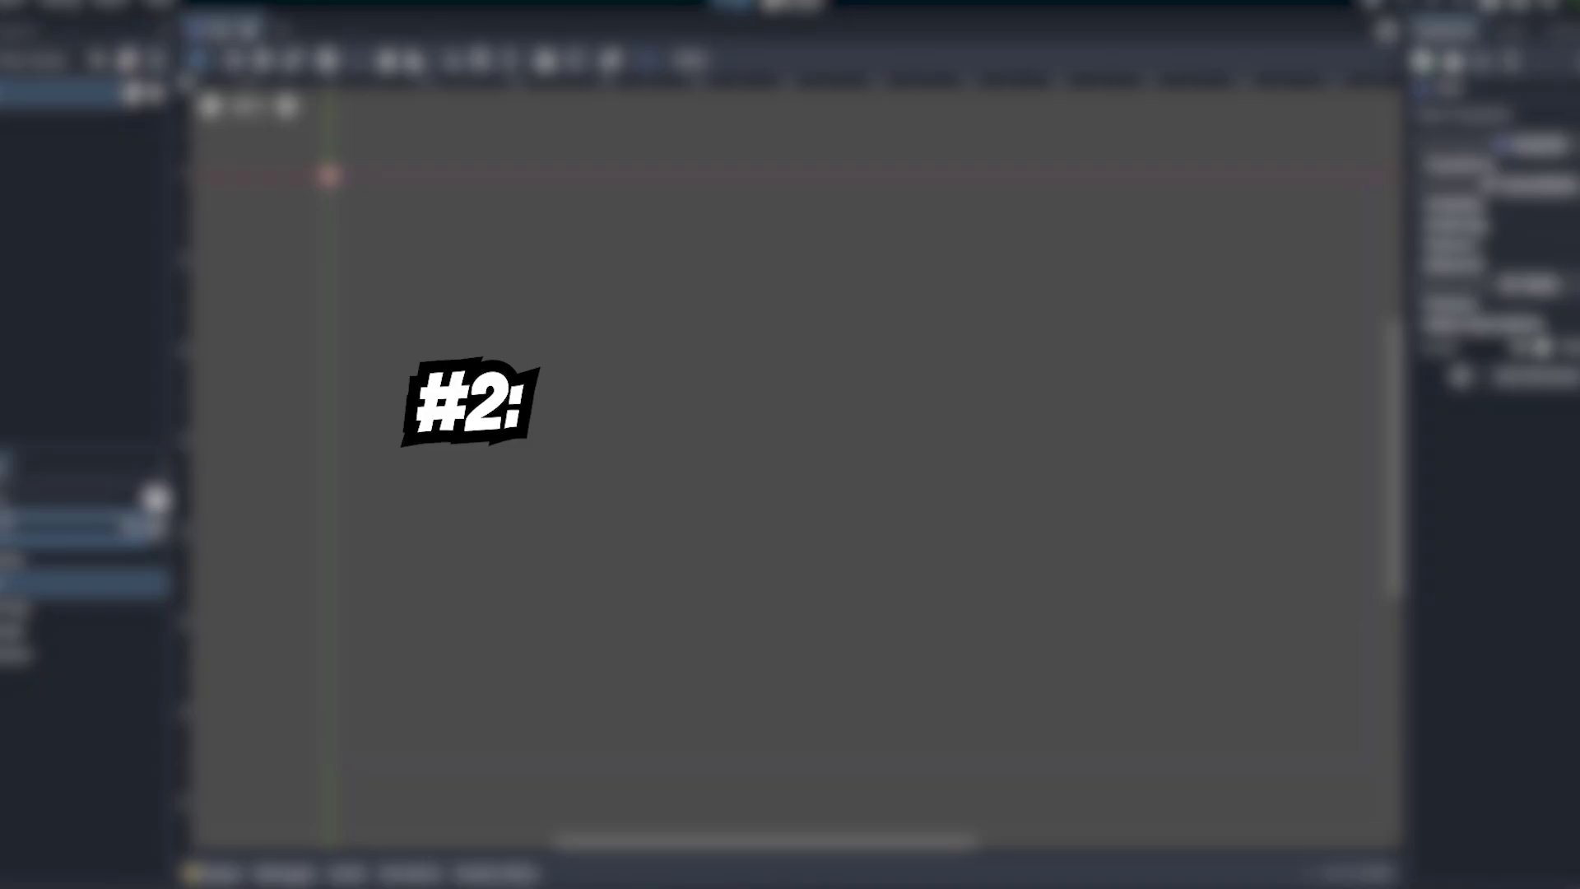
Create a new scene with a CharacterBody2D root node
left_click(304, 26)
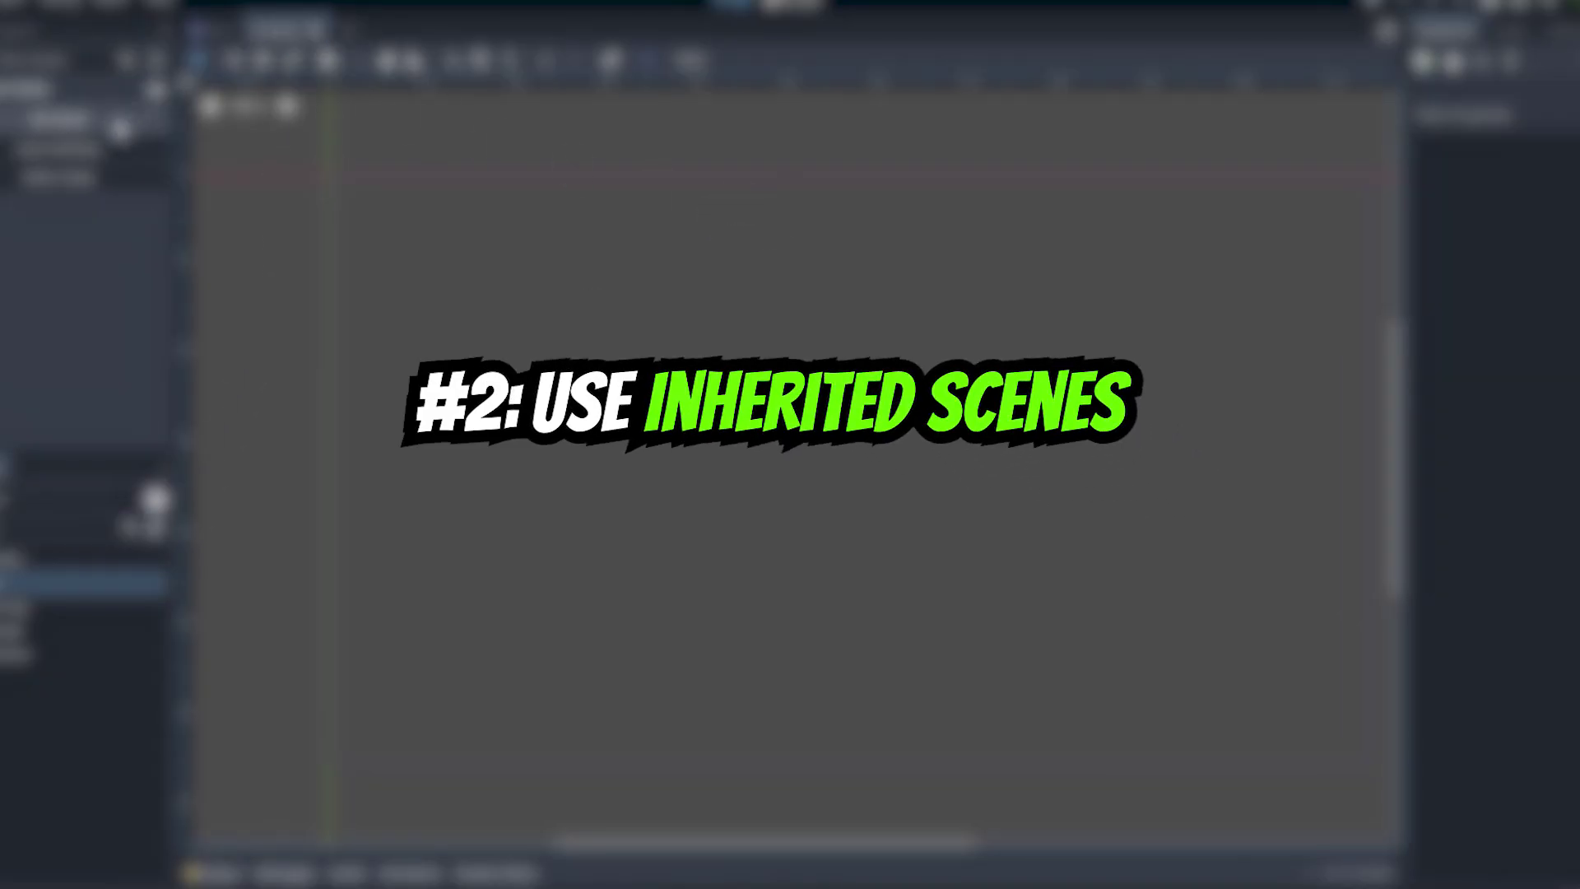
left_click(95, 150)
left_click(82, 177)
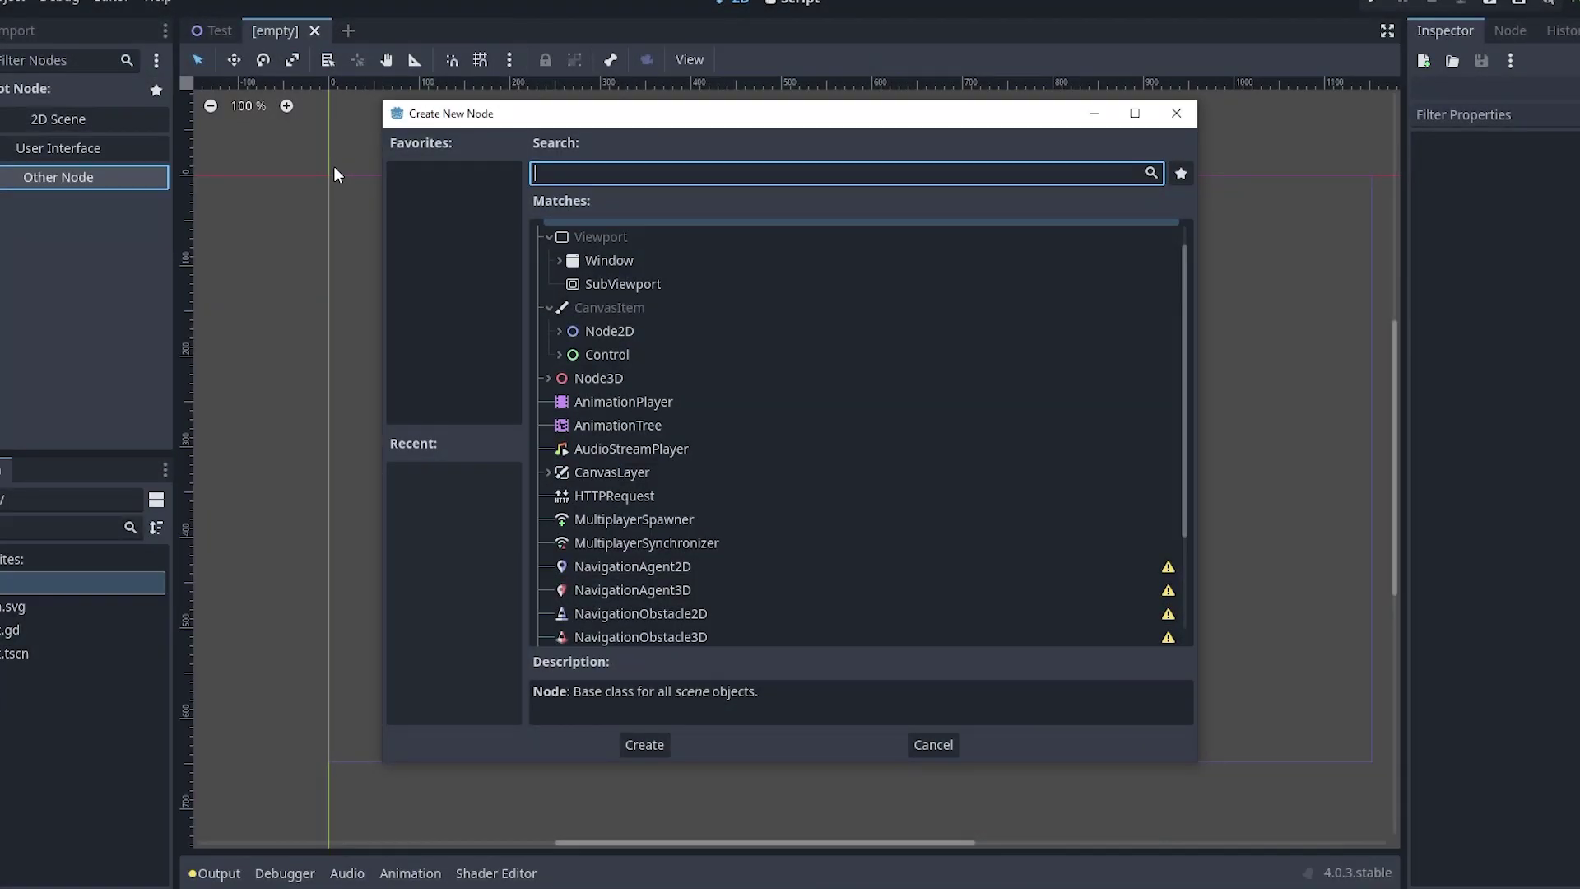
type("Charac")
key("Return")
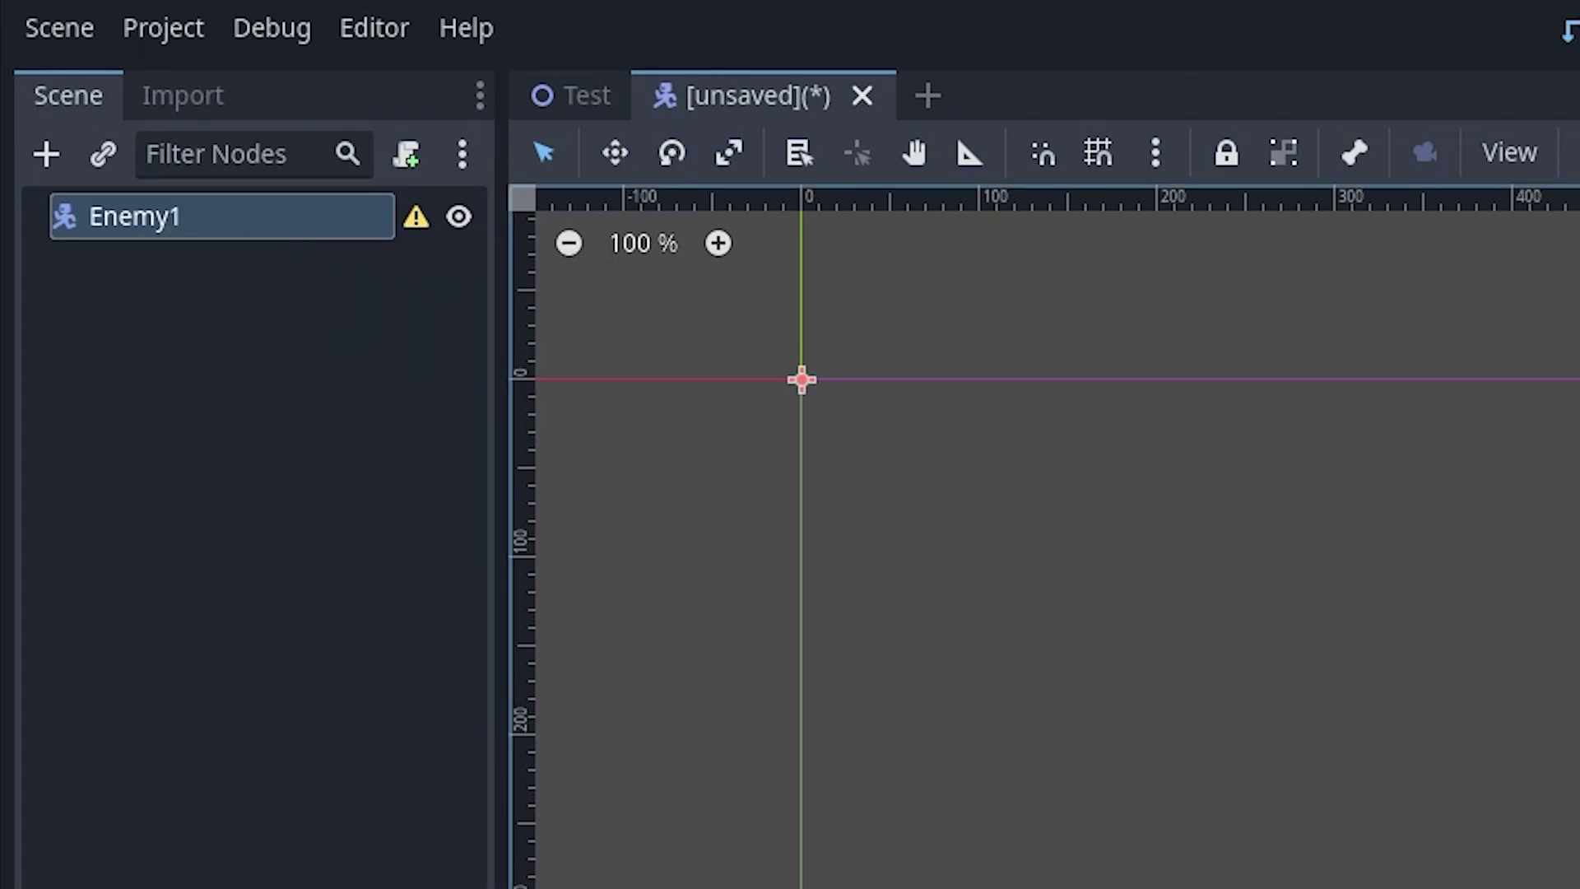
Add a Sprite2D child under the Enemy1 node and select it
scroll(741, 488, "up", 1)
right_click(185, 218)
left_click(288, 248)
type("spri")
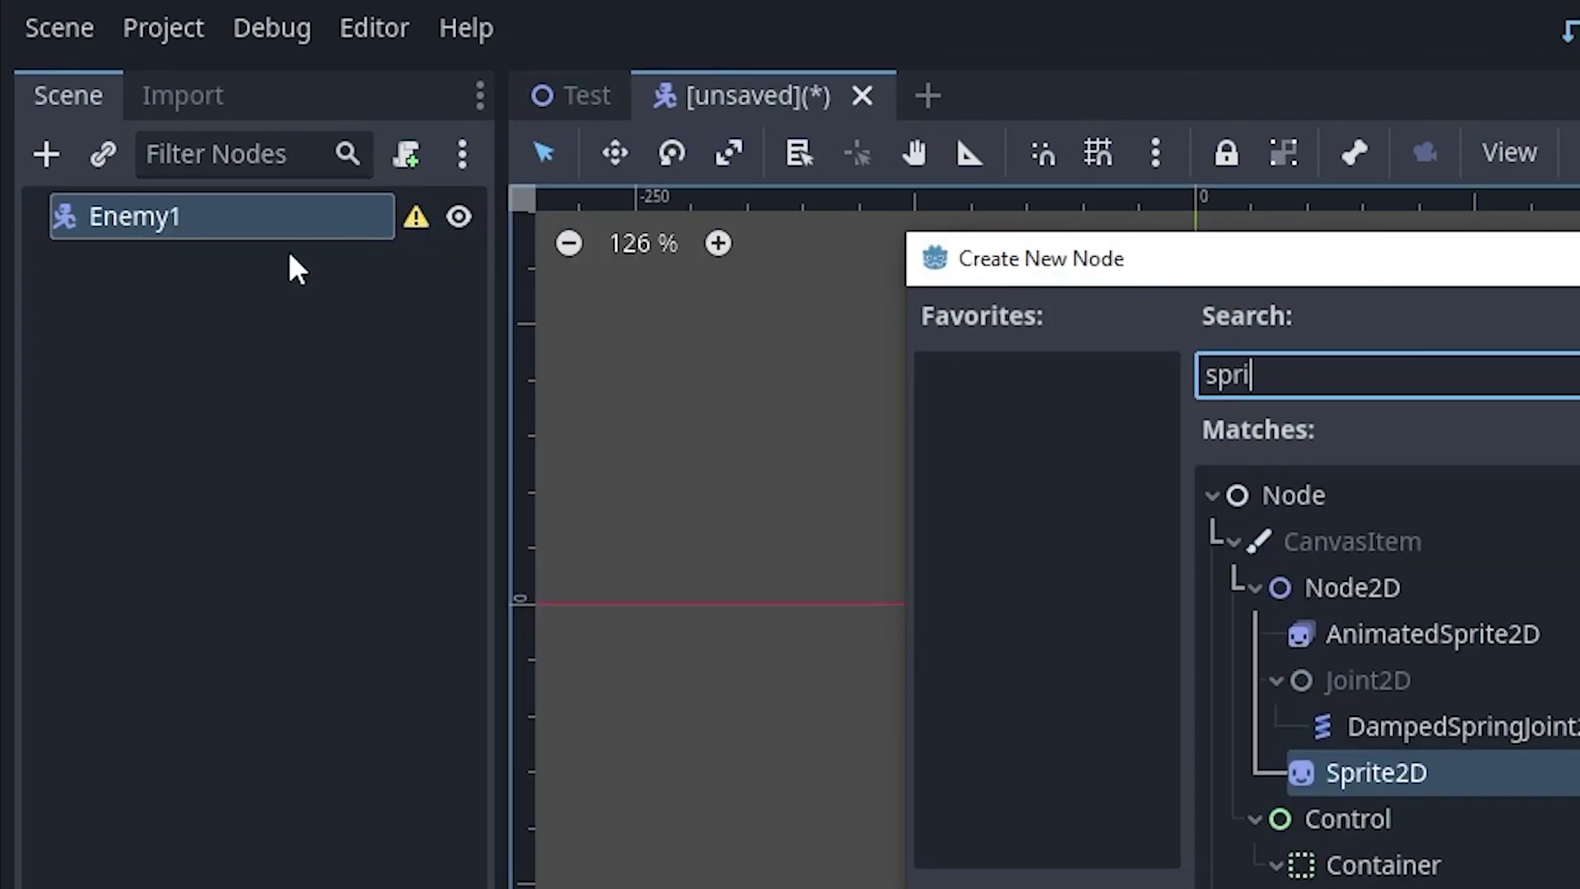
key("Return")
right_click(247, 224)
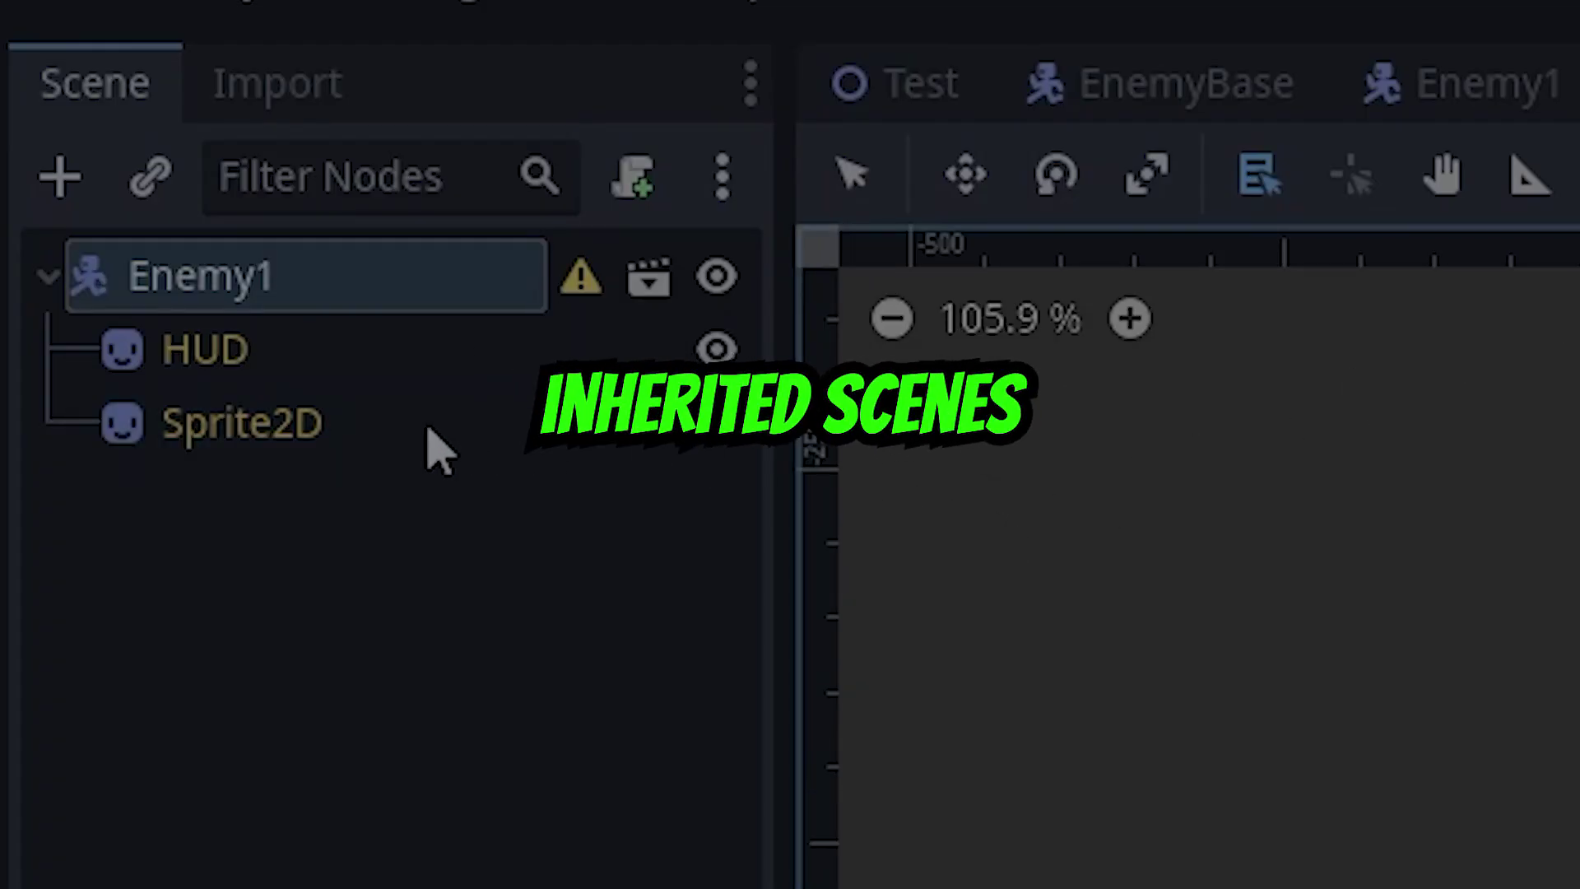
left_click(434, 449)
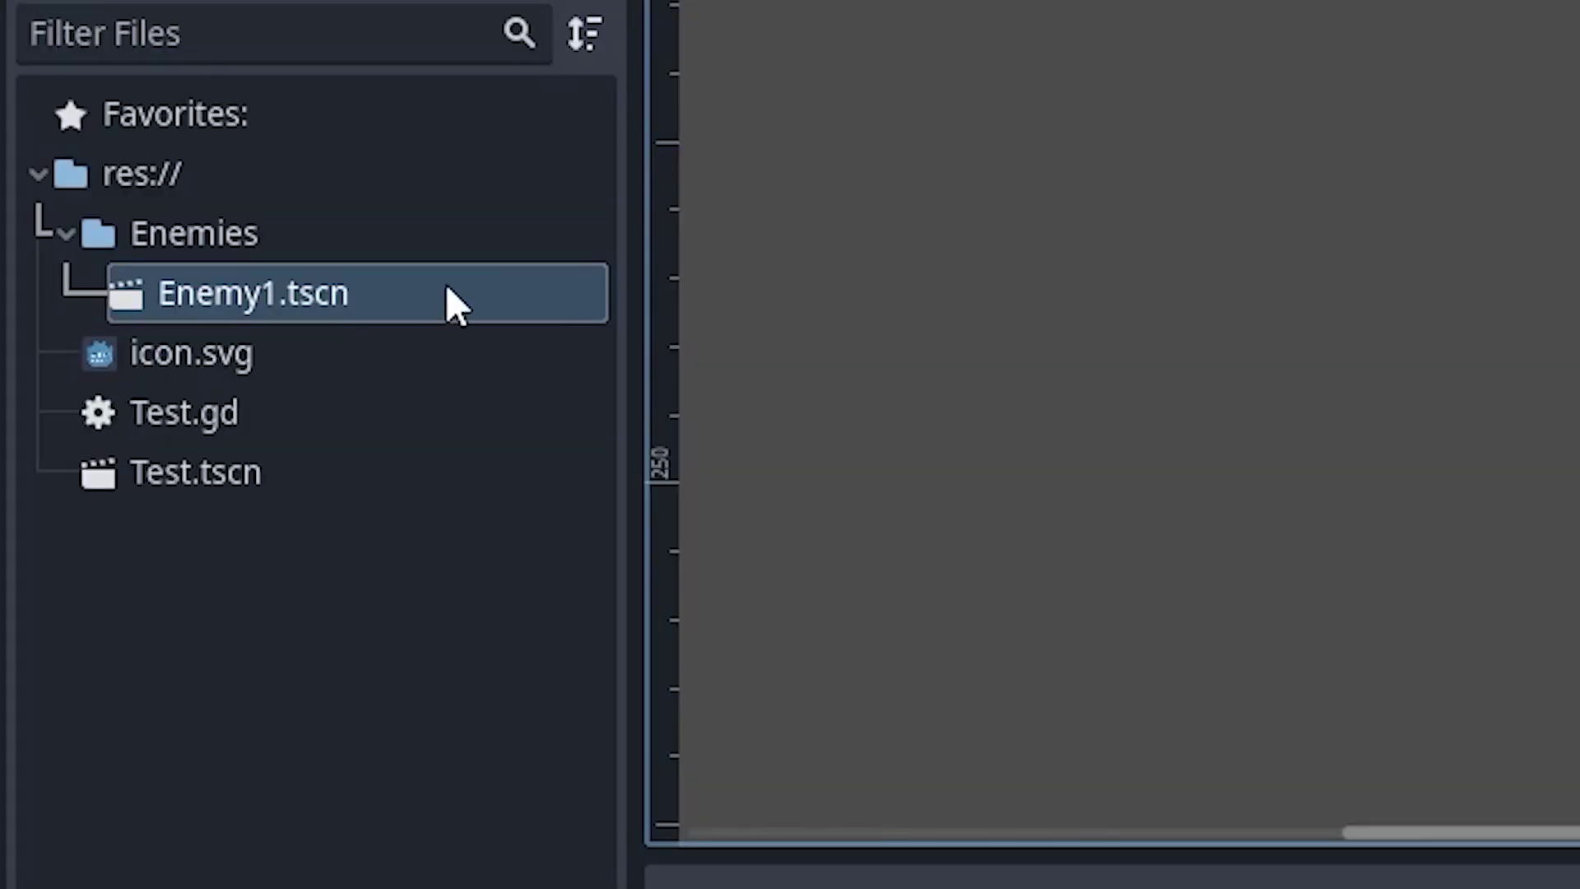
Duplicate the Enemy1.tscn scene file and stop the running game
right_click(403, 303)
left_click(603, 560)
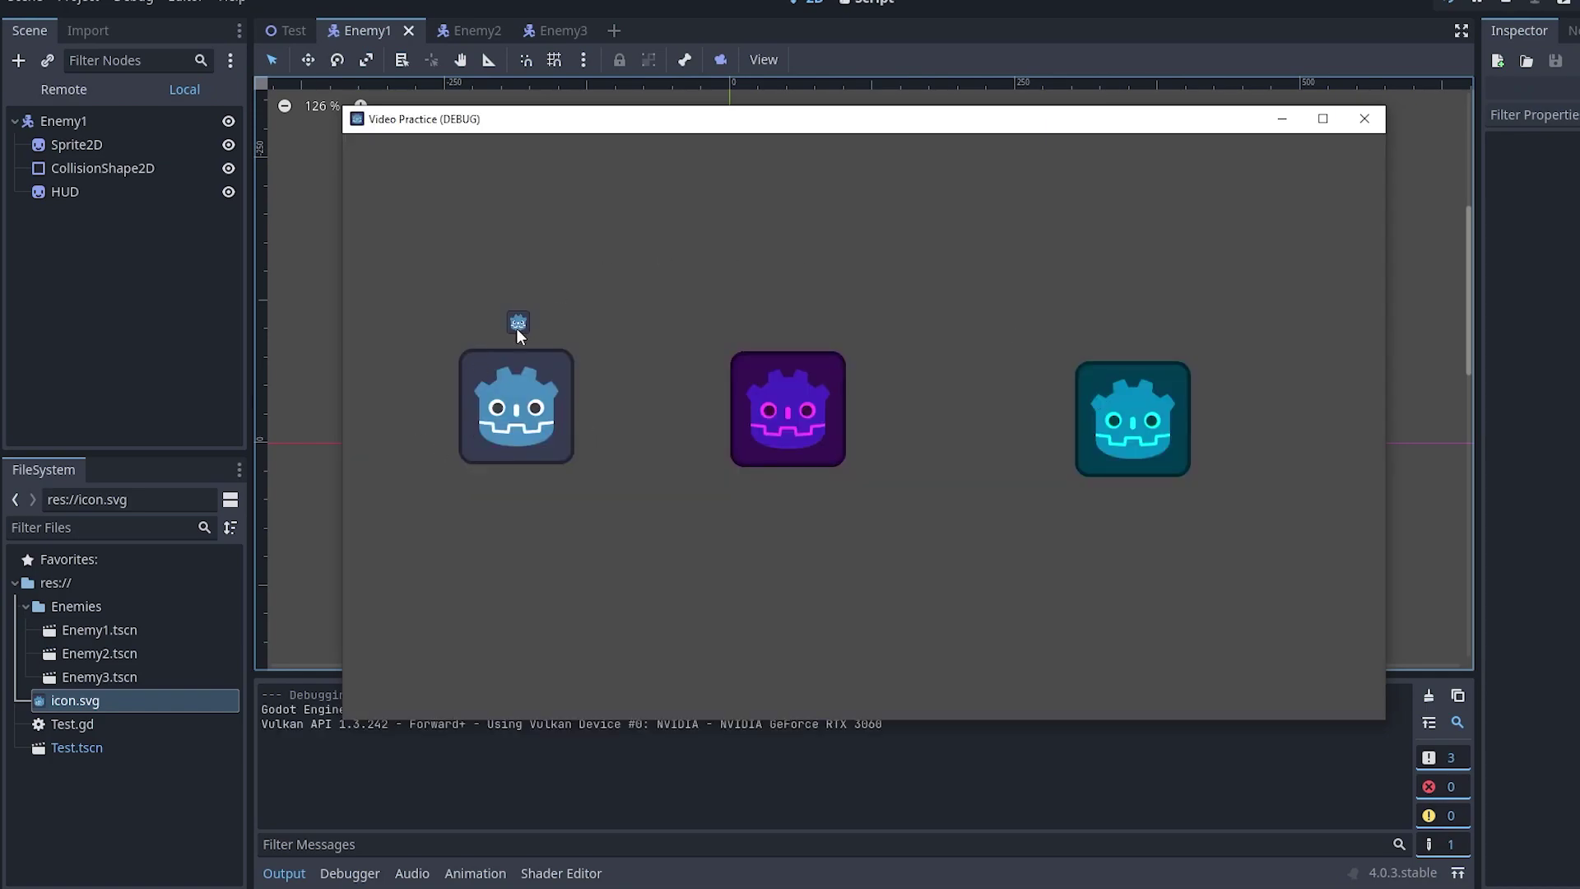
key("F8")
Copy the HUD node into Enemy2 and create a new scene inherited from EnemyBase
left_click(174, 169)
key("ctrl+c")
left_click(475, 31)
left_click(137, 93)
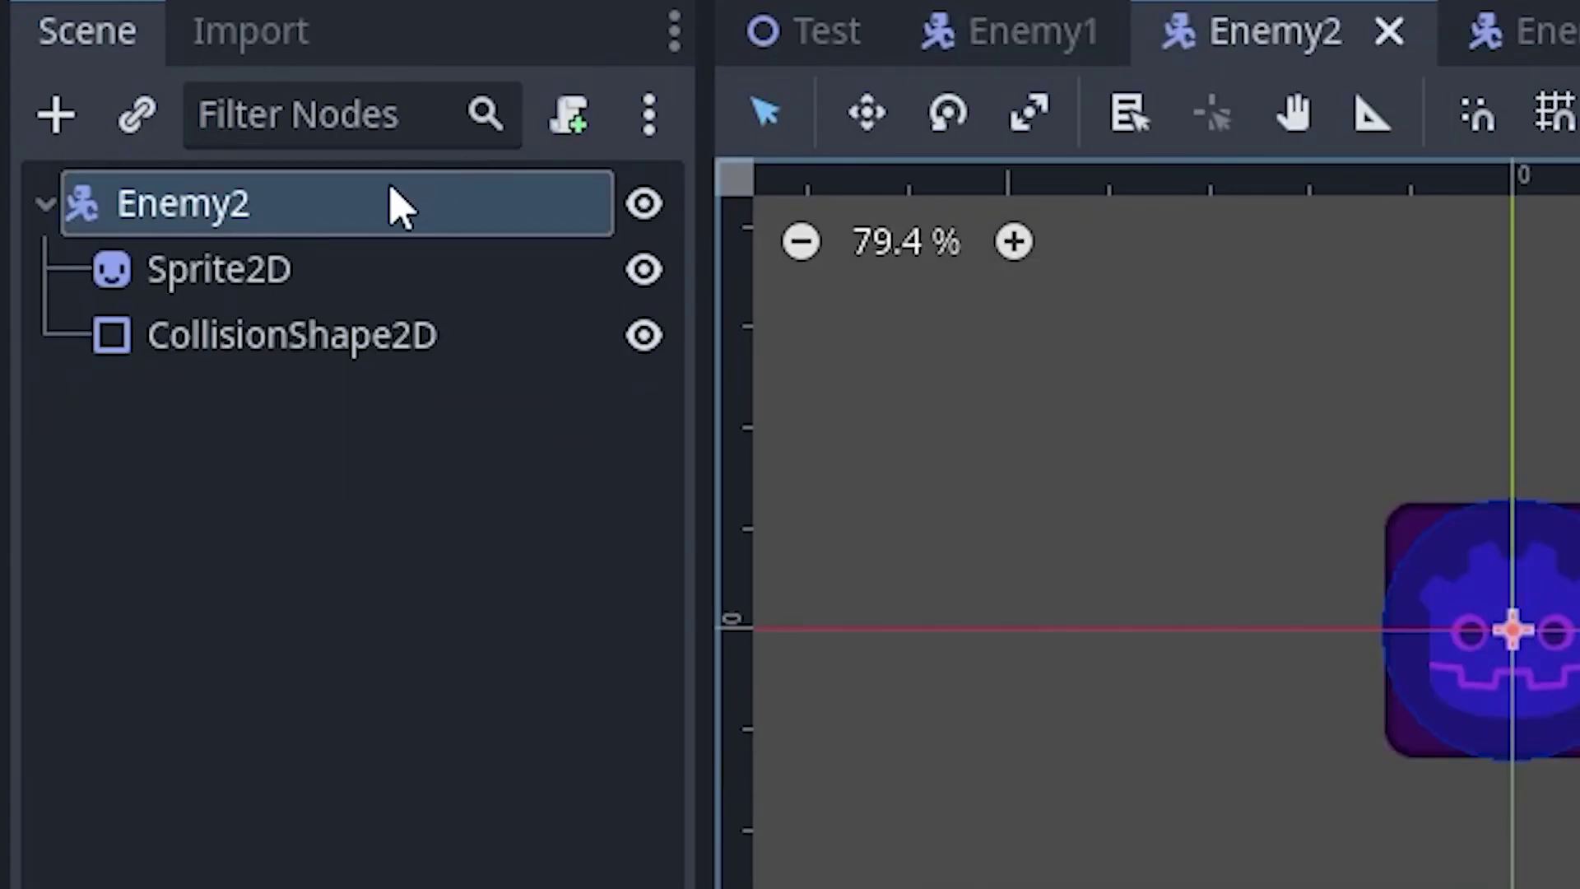
key("ctrl+v")
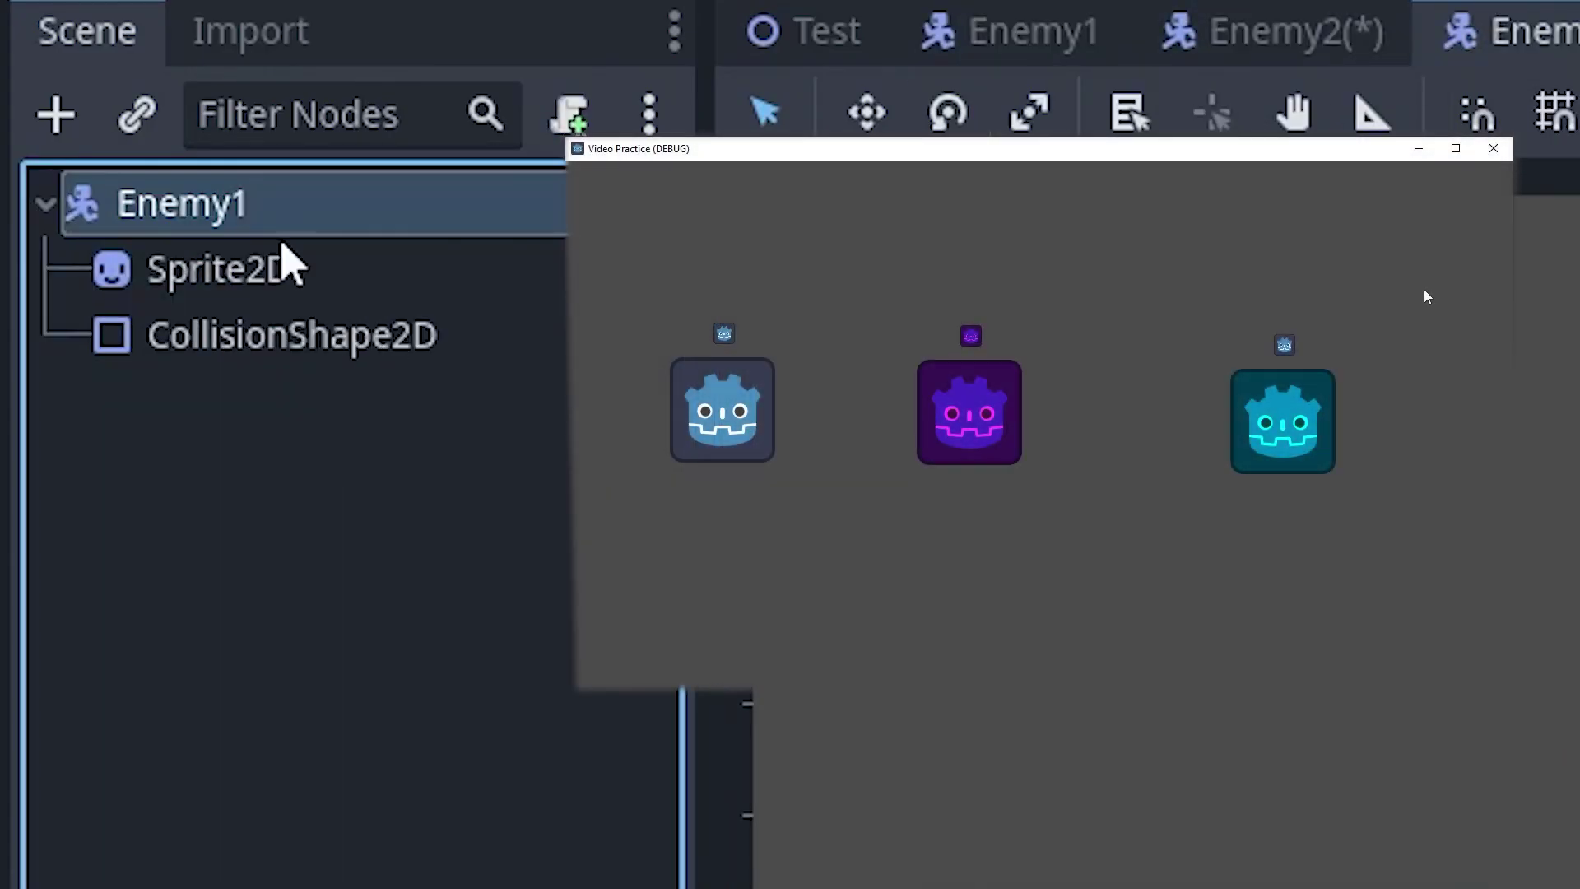
key("ctrl+v")
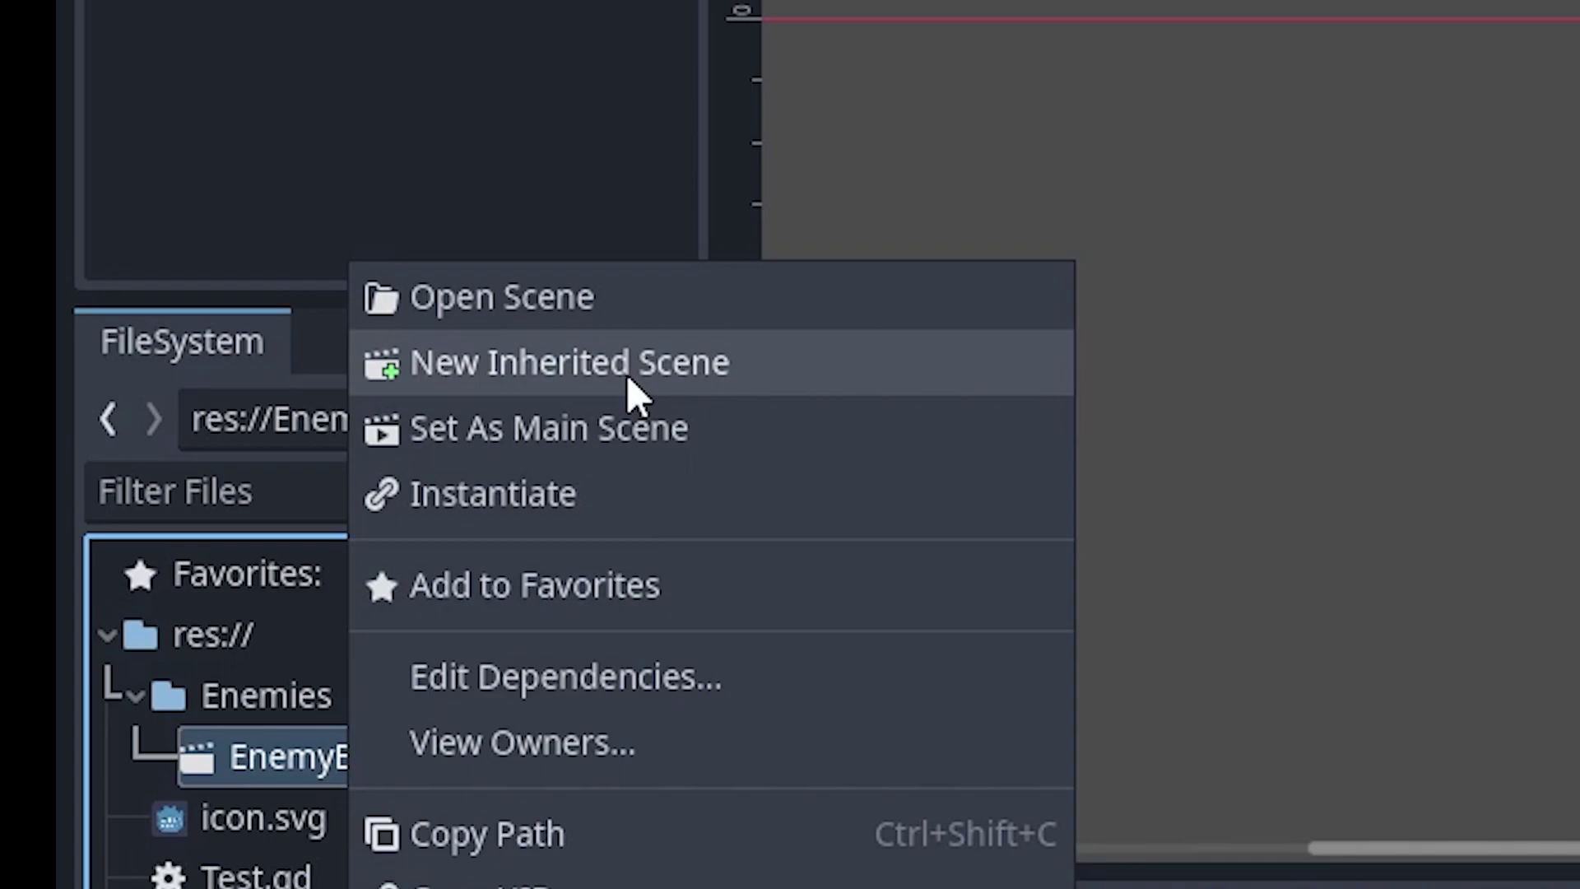
left_click(626, 373)
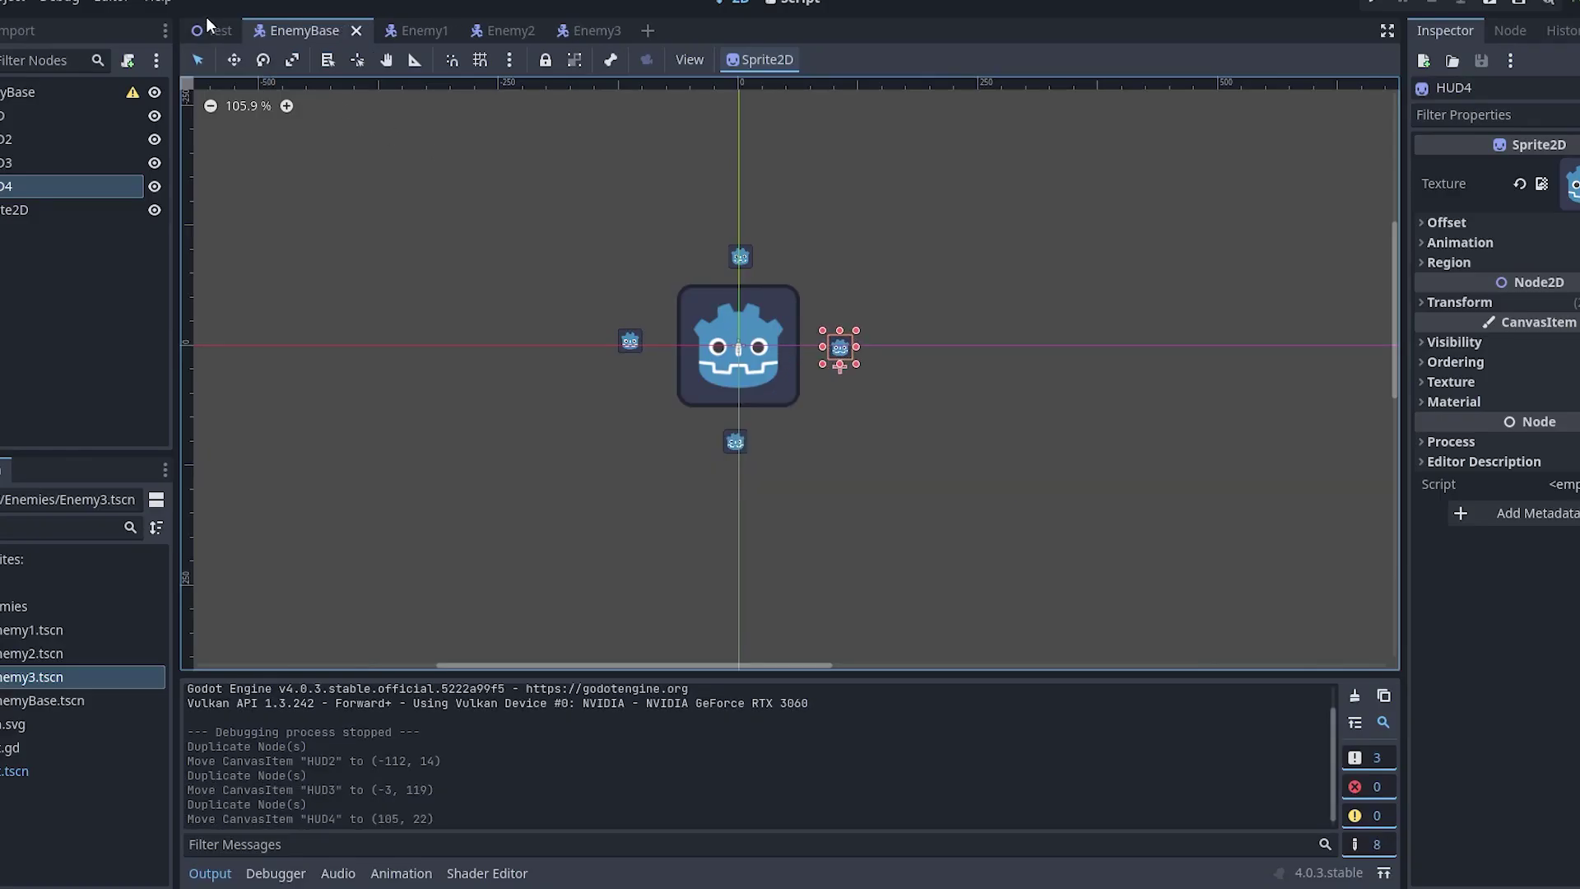
left_click(216, 30)
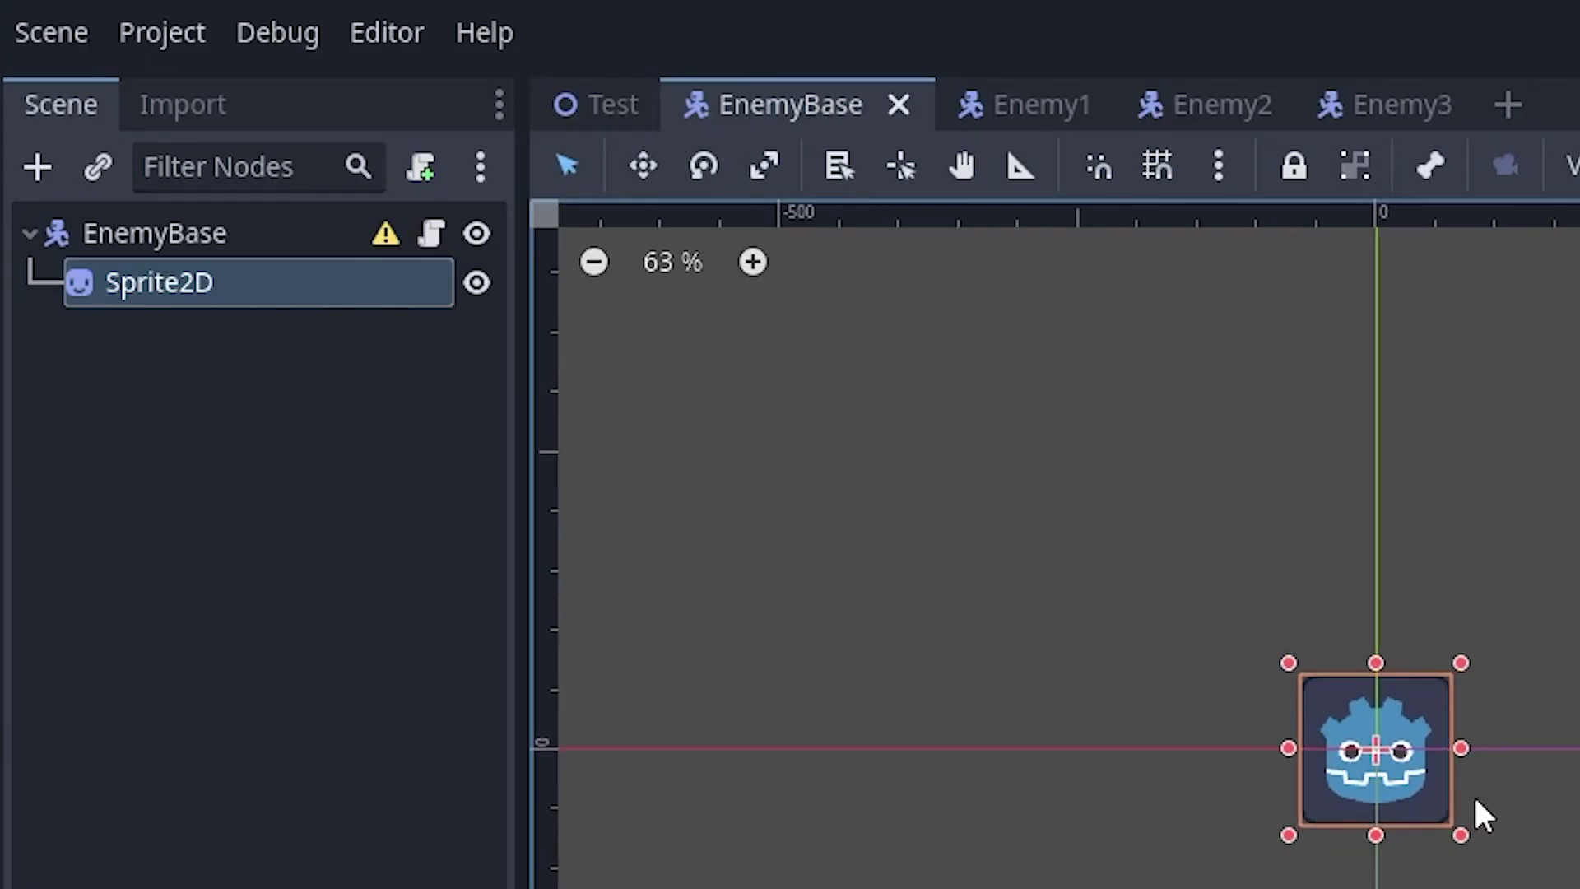
Check the Sprite2D in EnemyBase and Enemy3, then run the game and close it
left_click(502, 397)
scroll(813, 778, "down", 1)
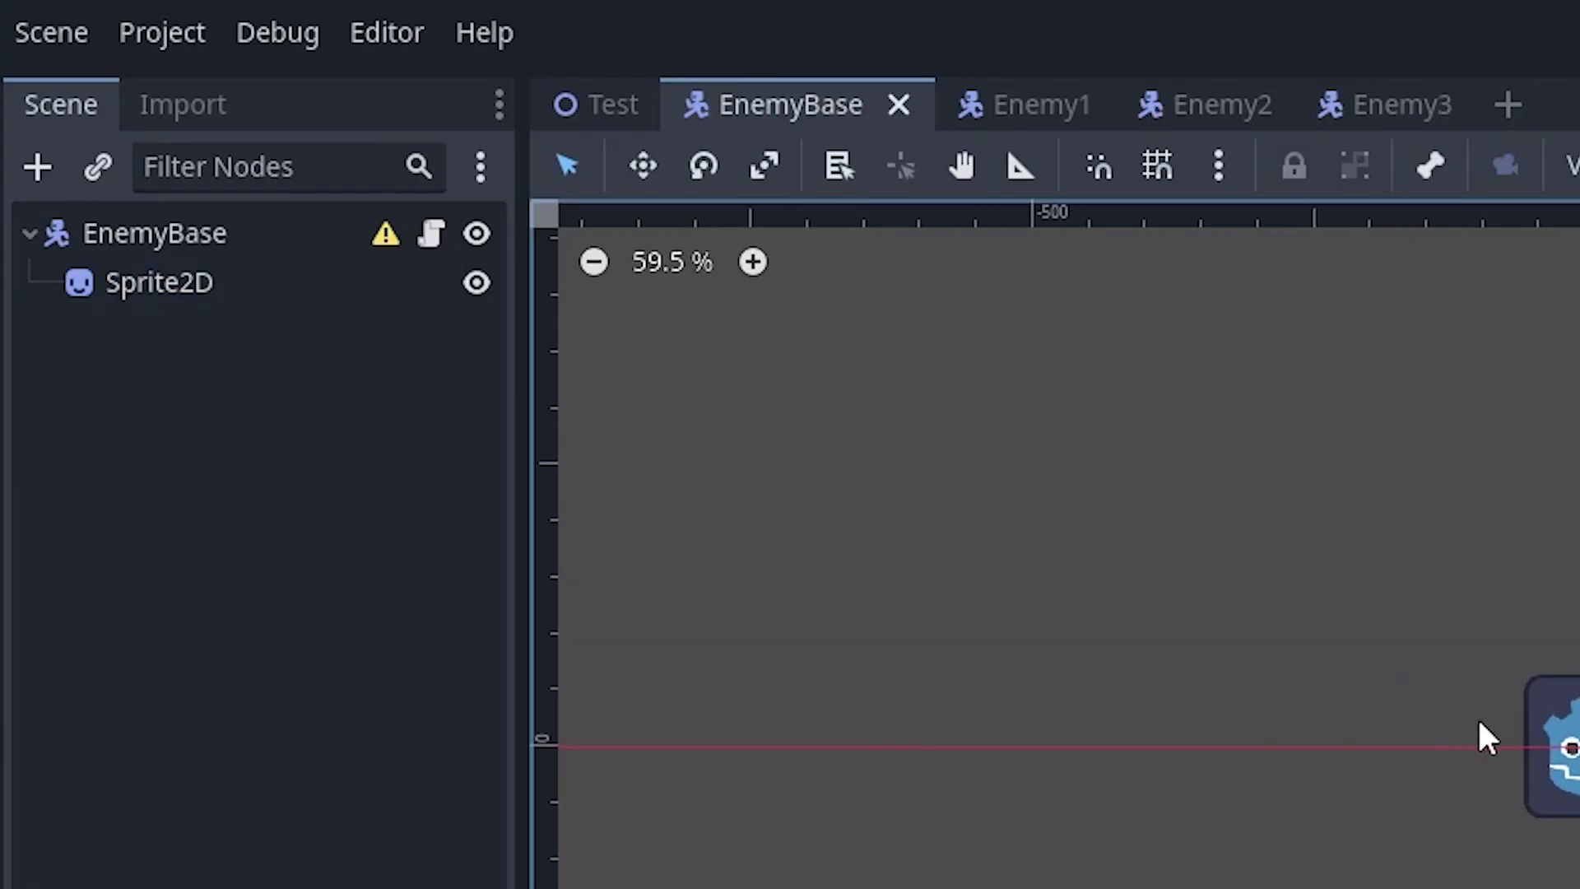
left_click(176, 283)
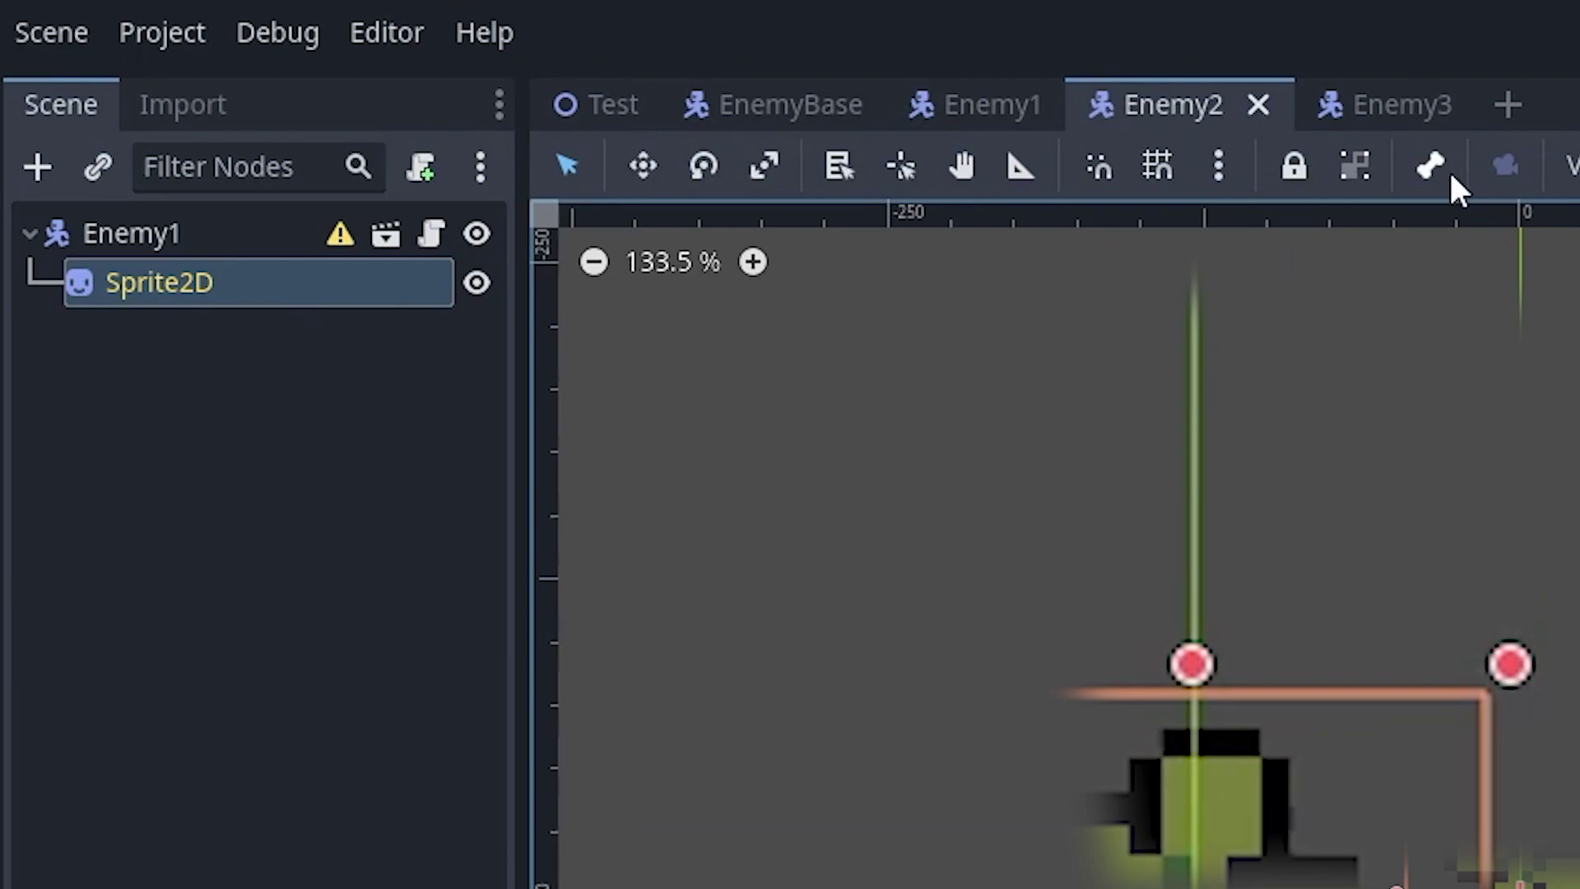
left_click(1391, 105)
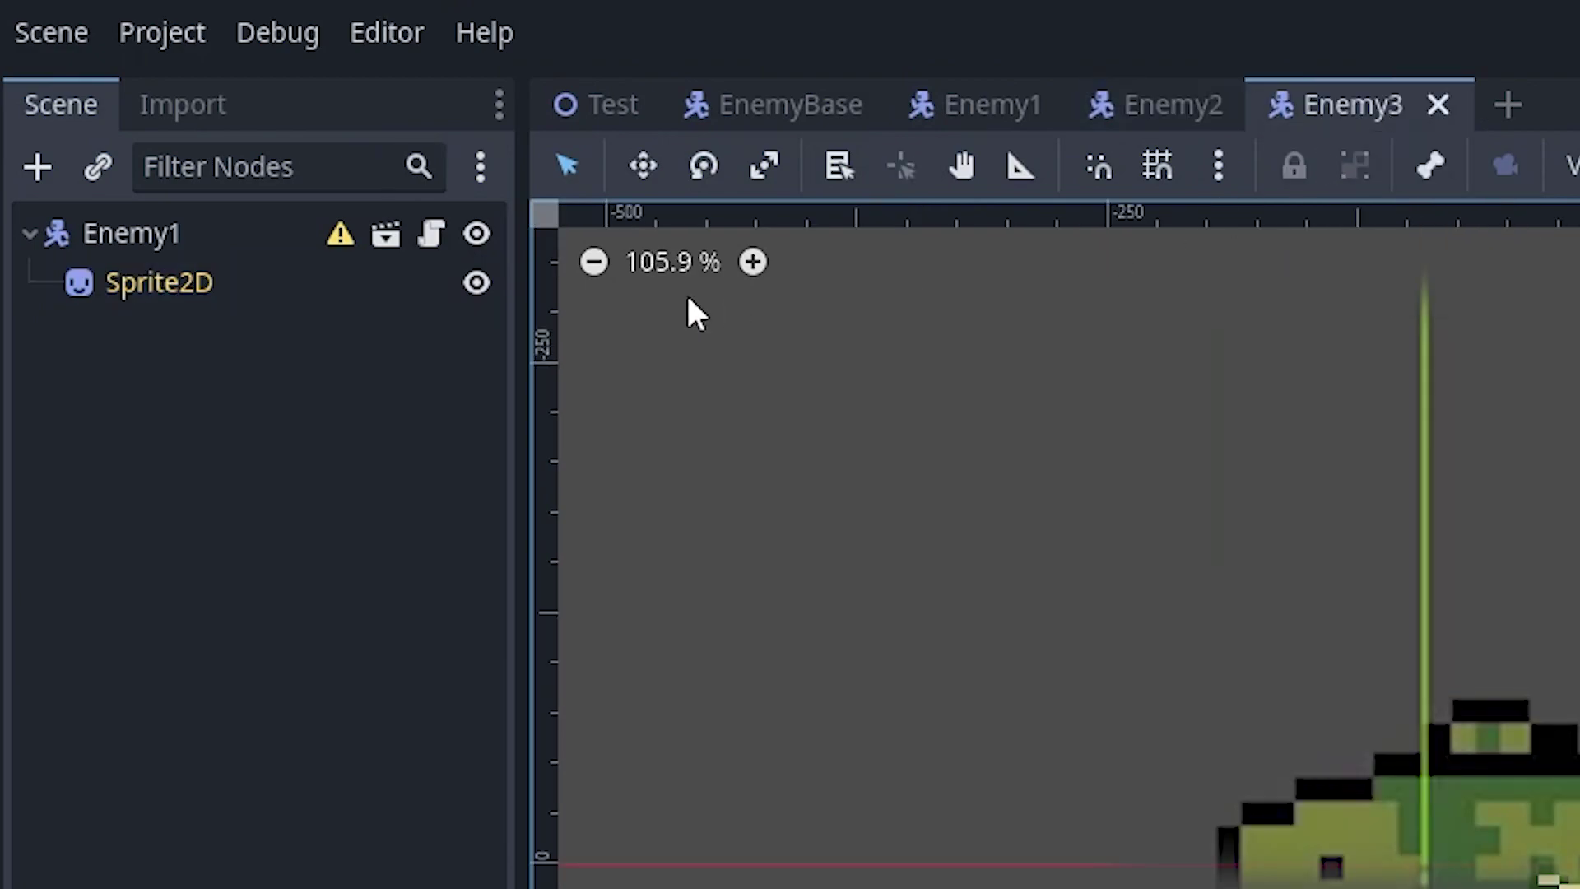
left_click(280, 288)
key("F5")
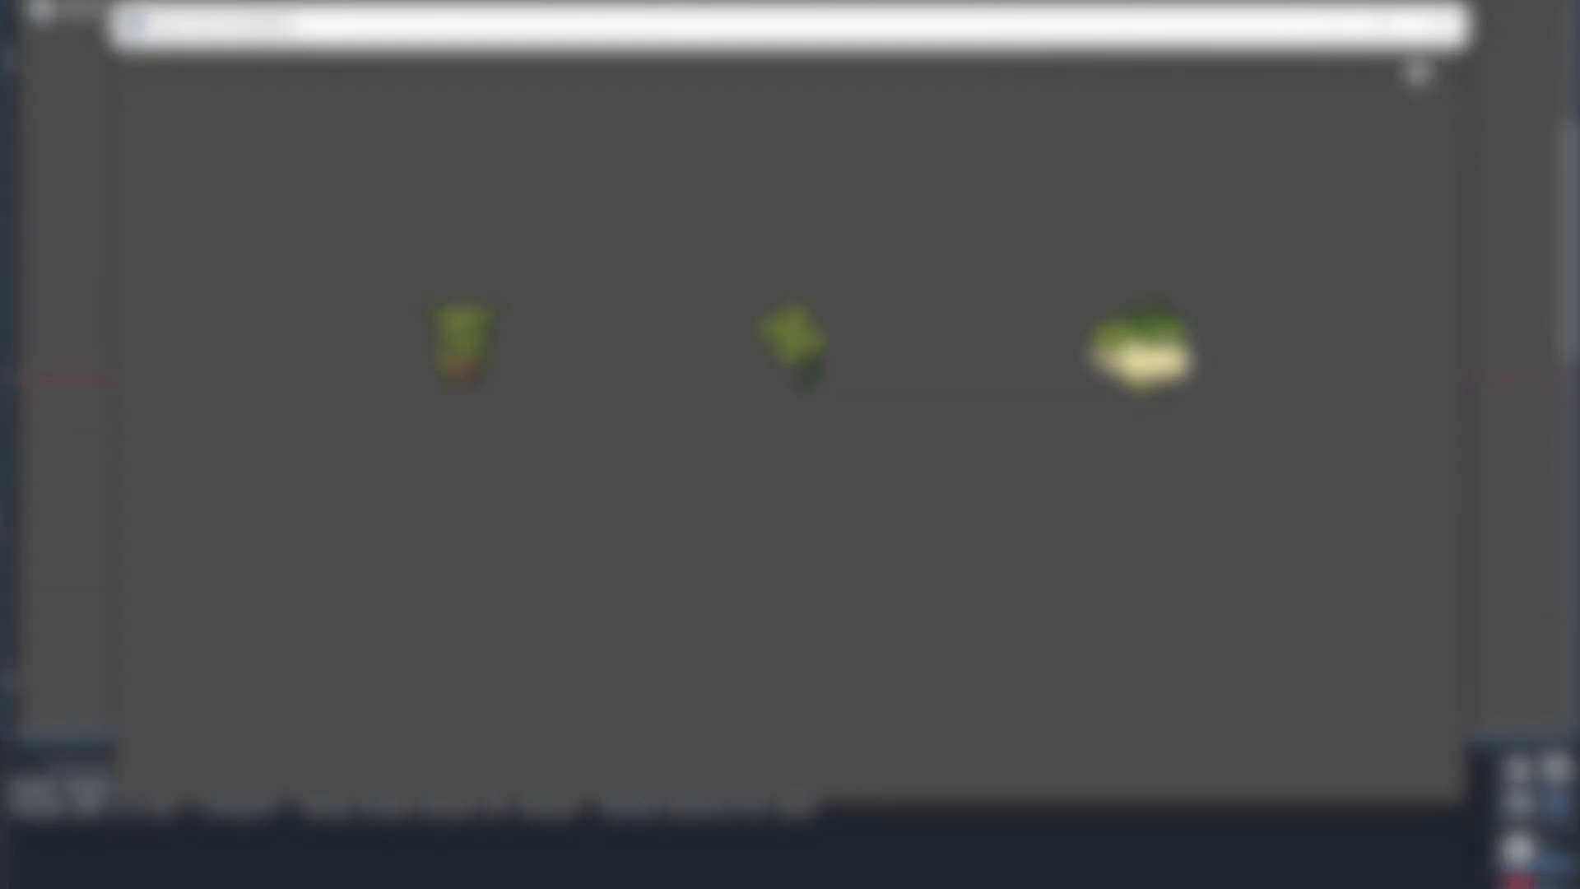
left_click(1436, 24)
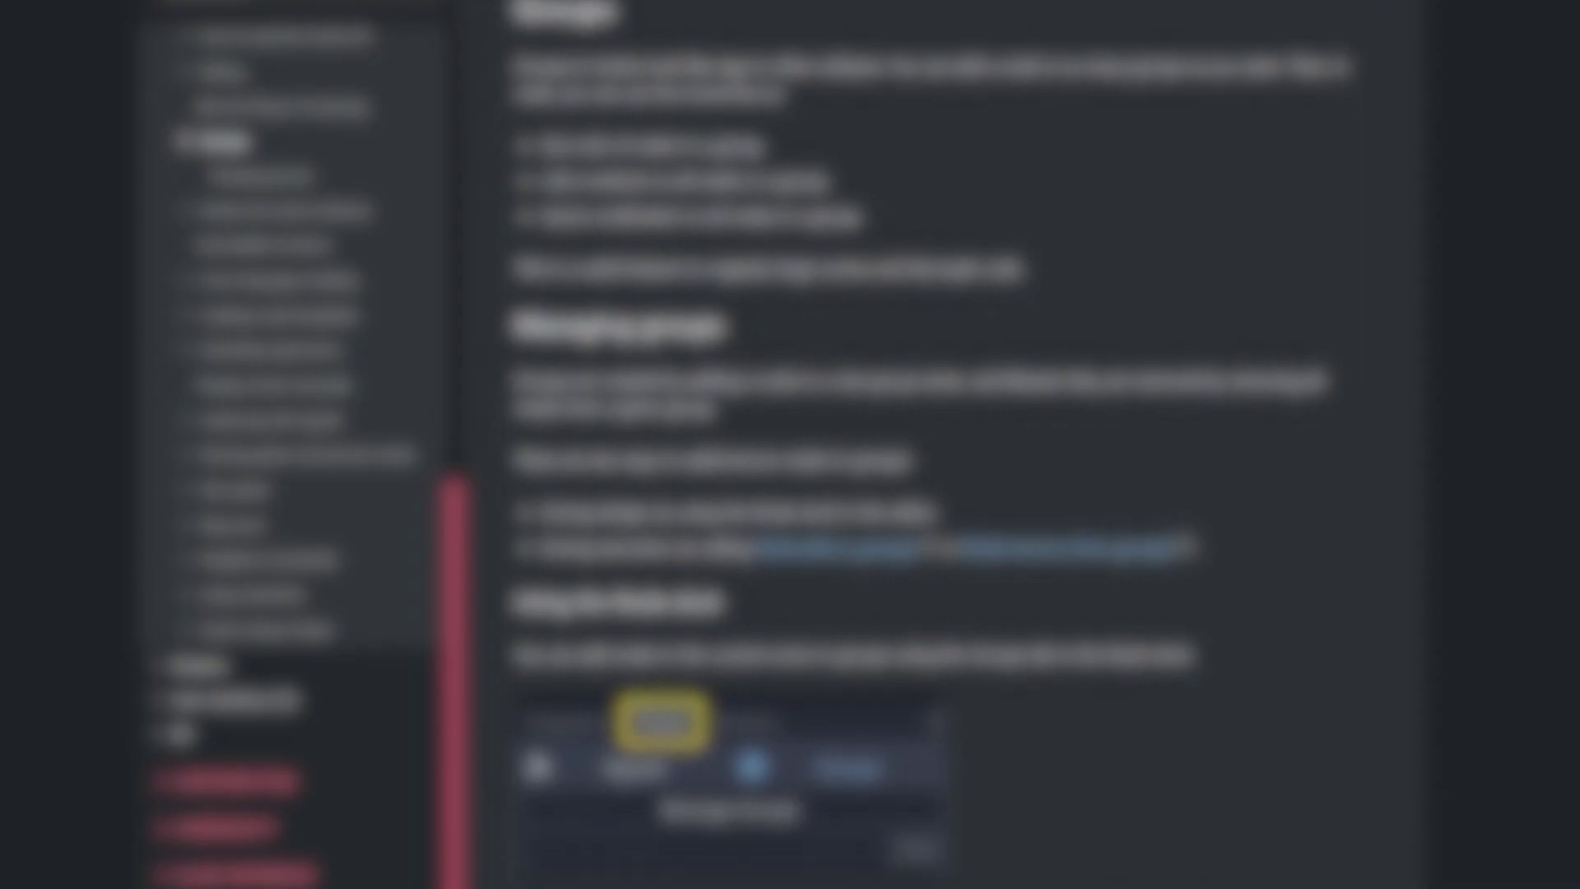
Scroll the Groups docs page through Managing groups and Using the Node dock
scroll(918, 444, "down", 5)
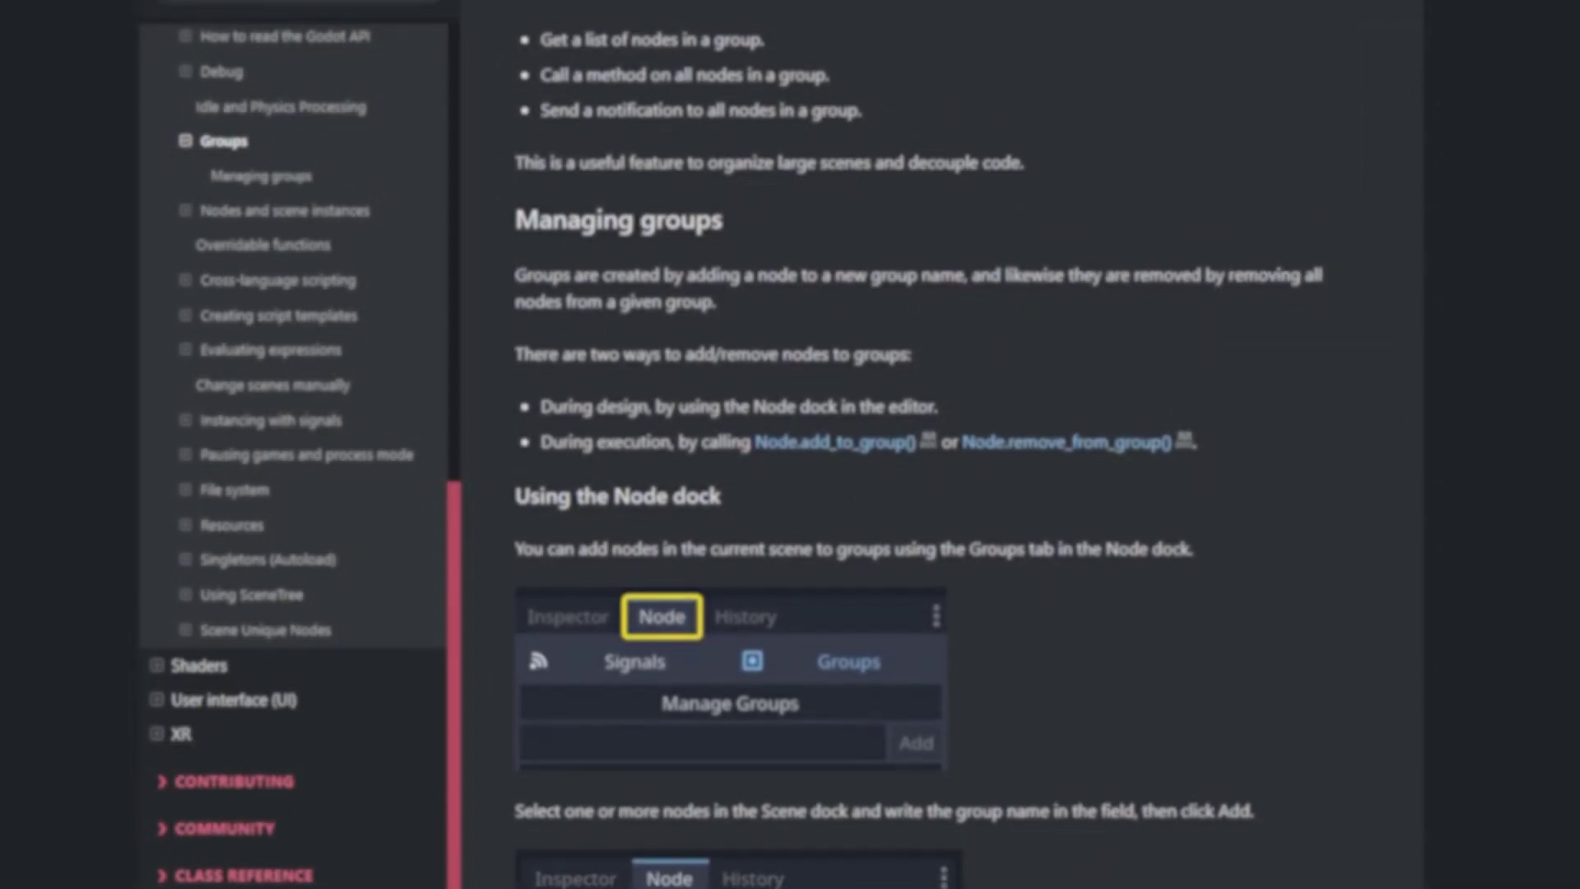
scroll(918, 445, "down", 4)
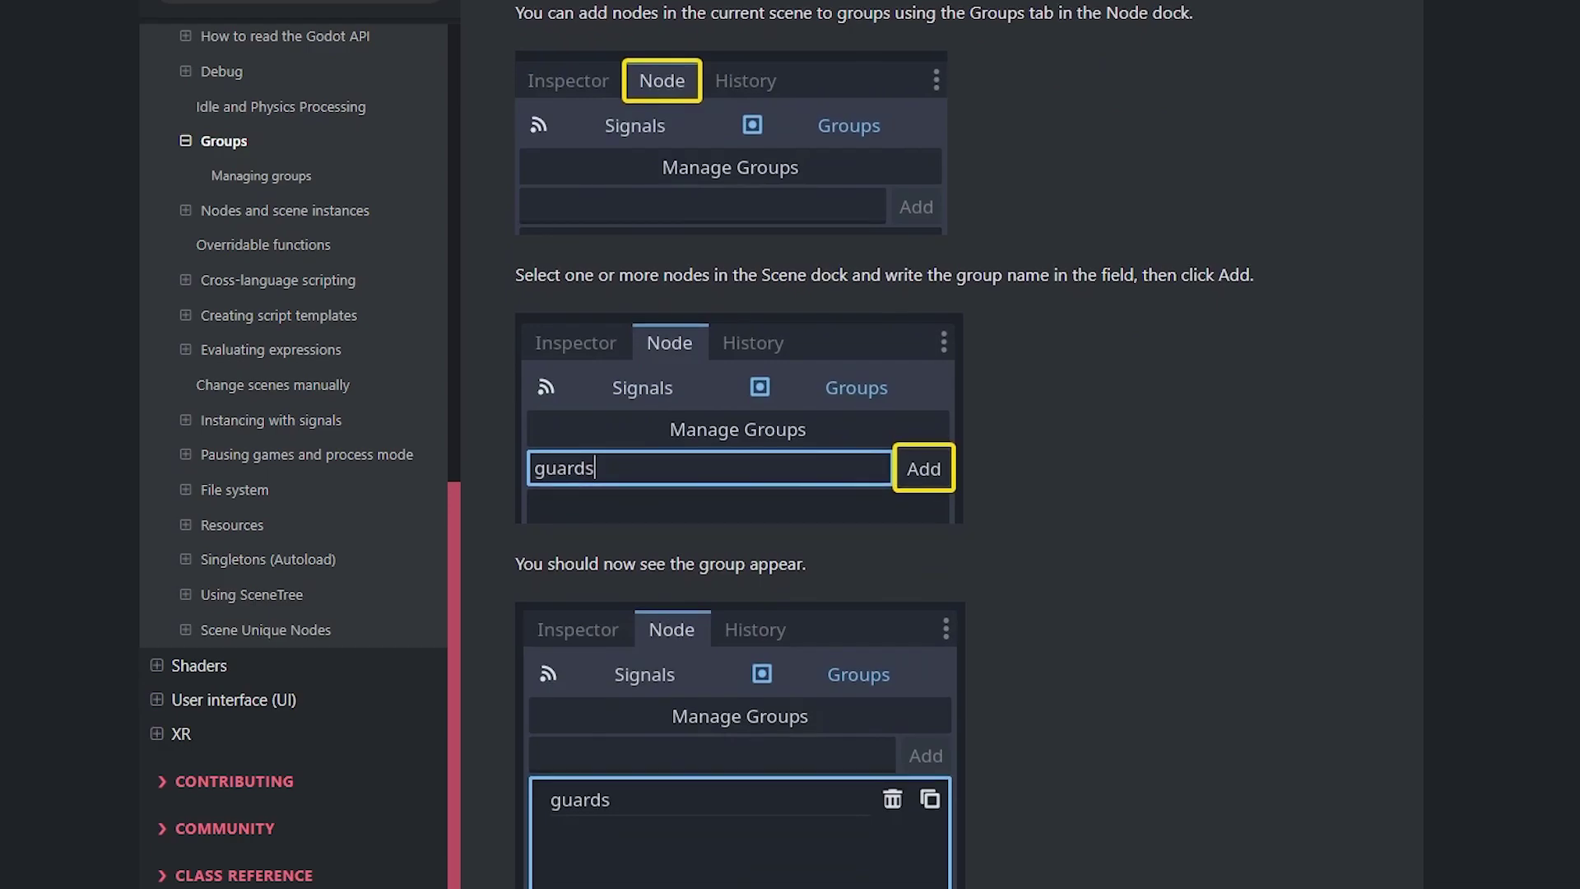
scroll(919, 445, "down", 2)
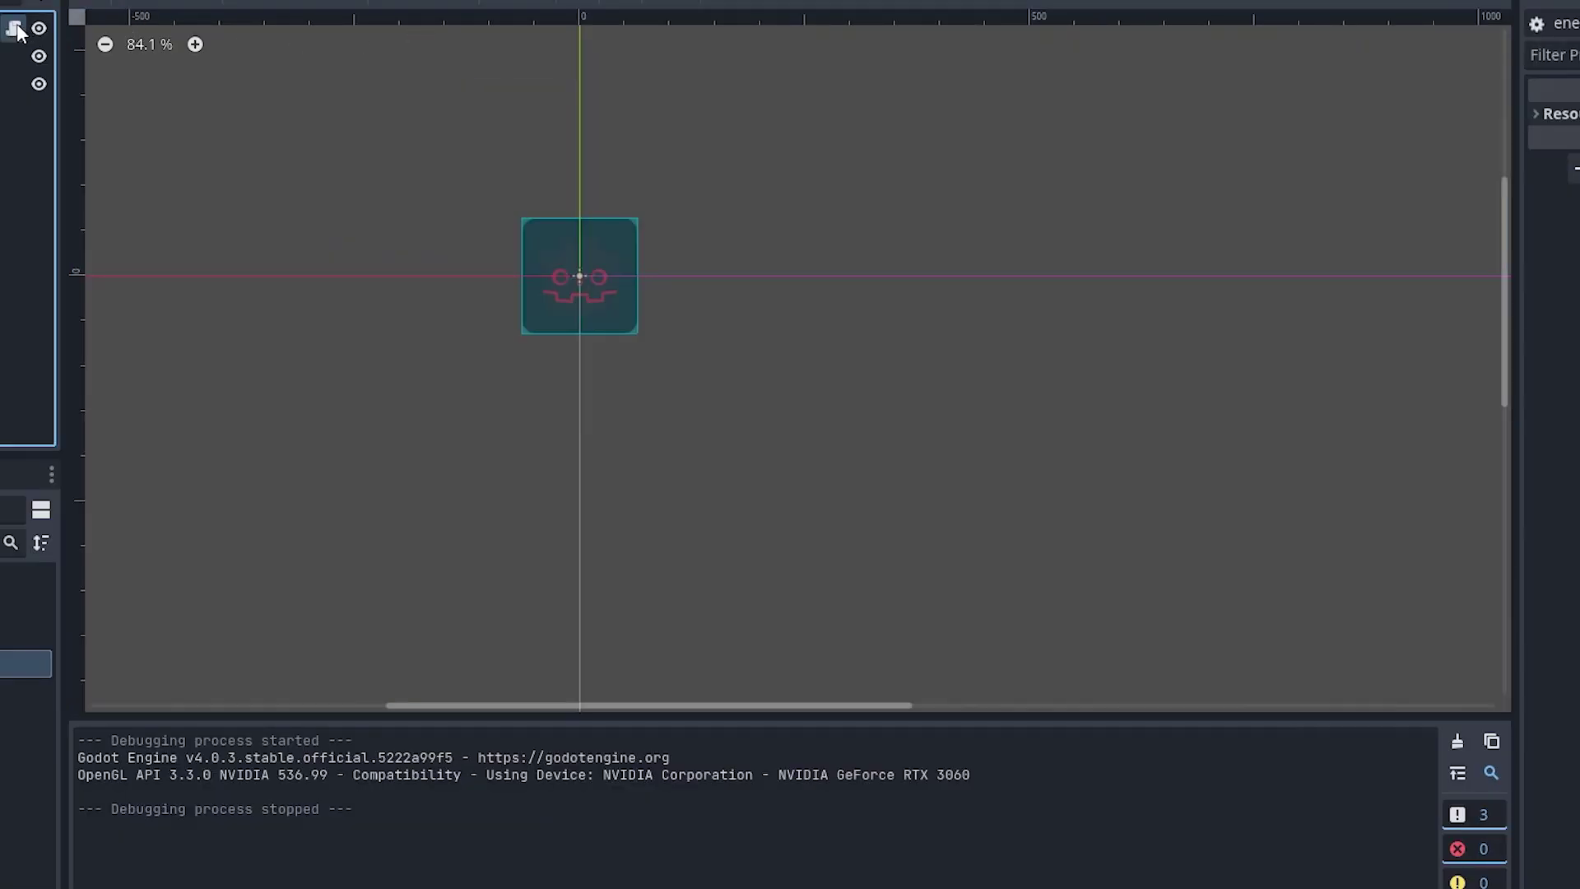
Add the Player node to a group named 'player'
left_click(15, 28)
left_click(951, 350)
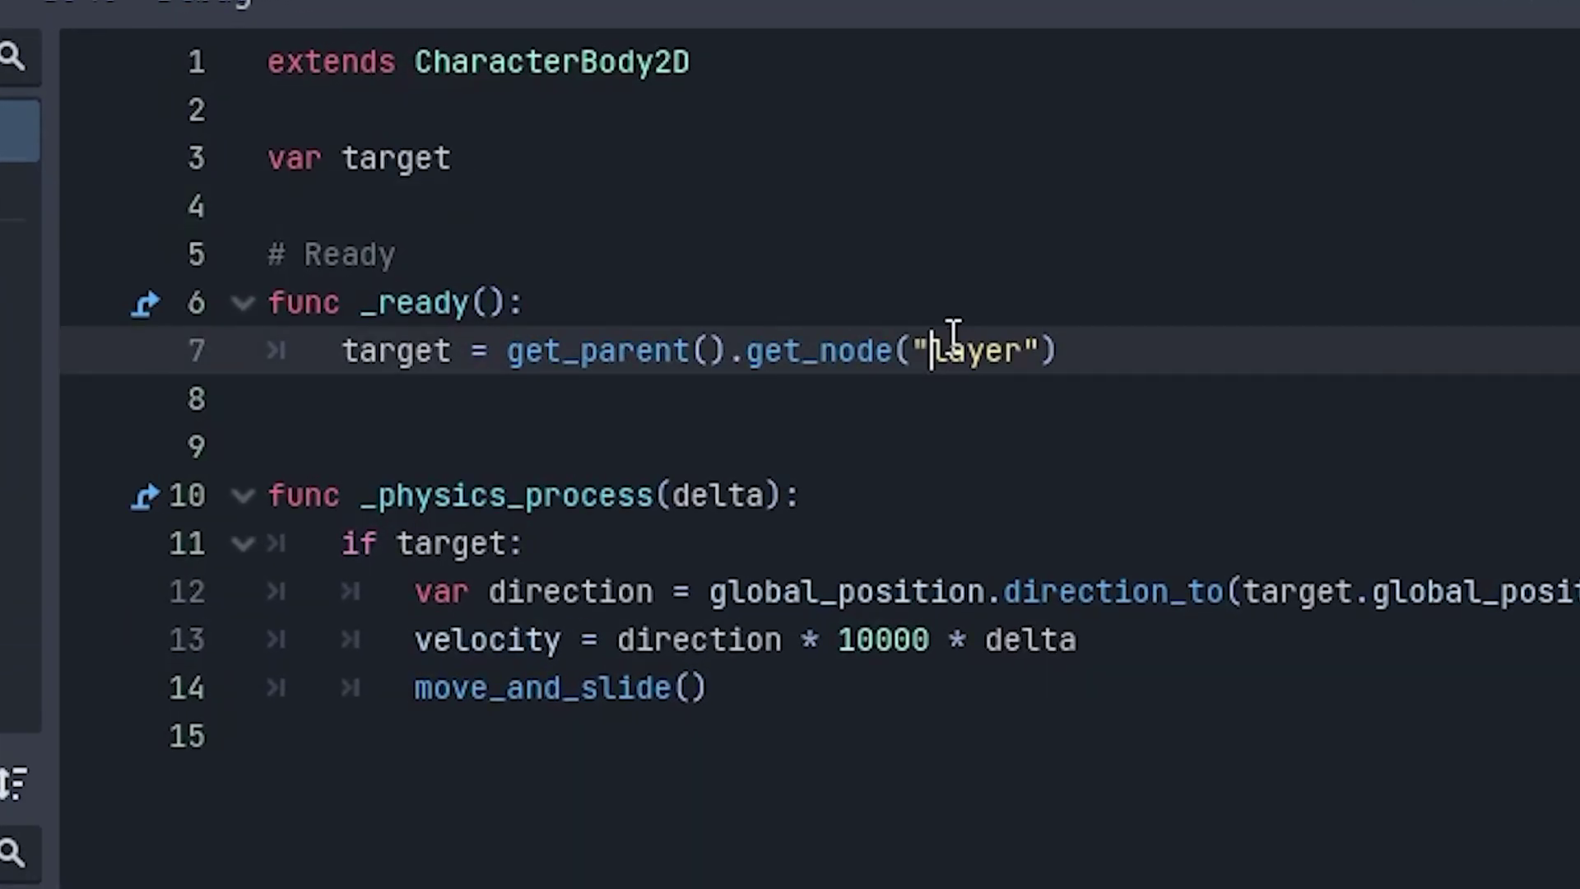
left_click_drag(688, 247, 730, 398)
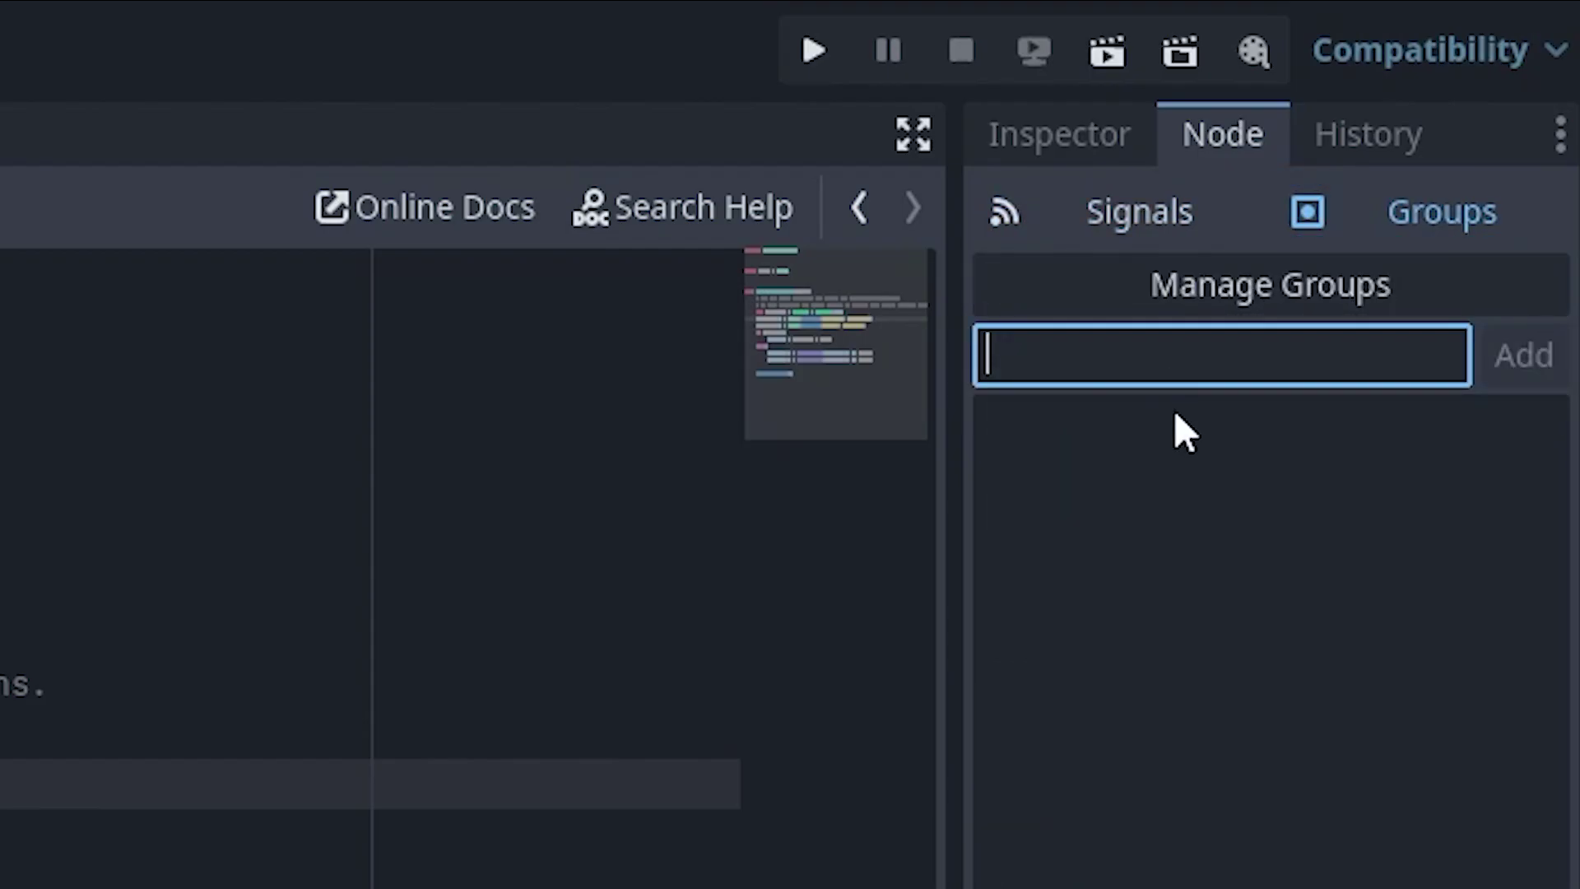
type("player")
key("Return")
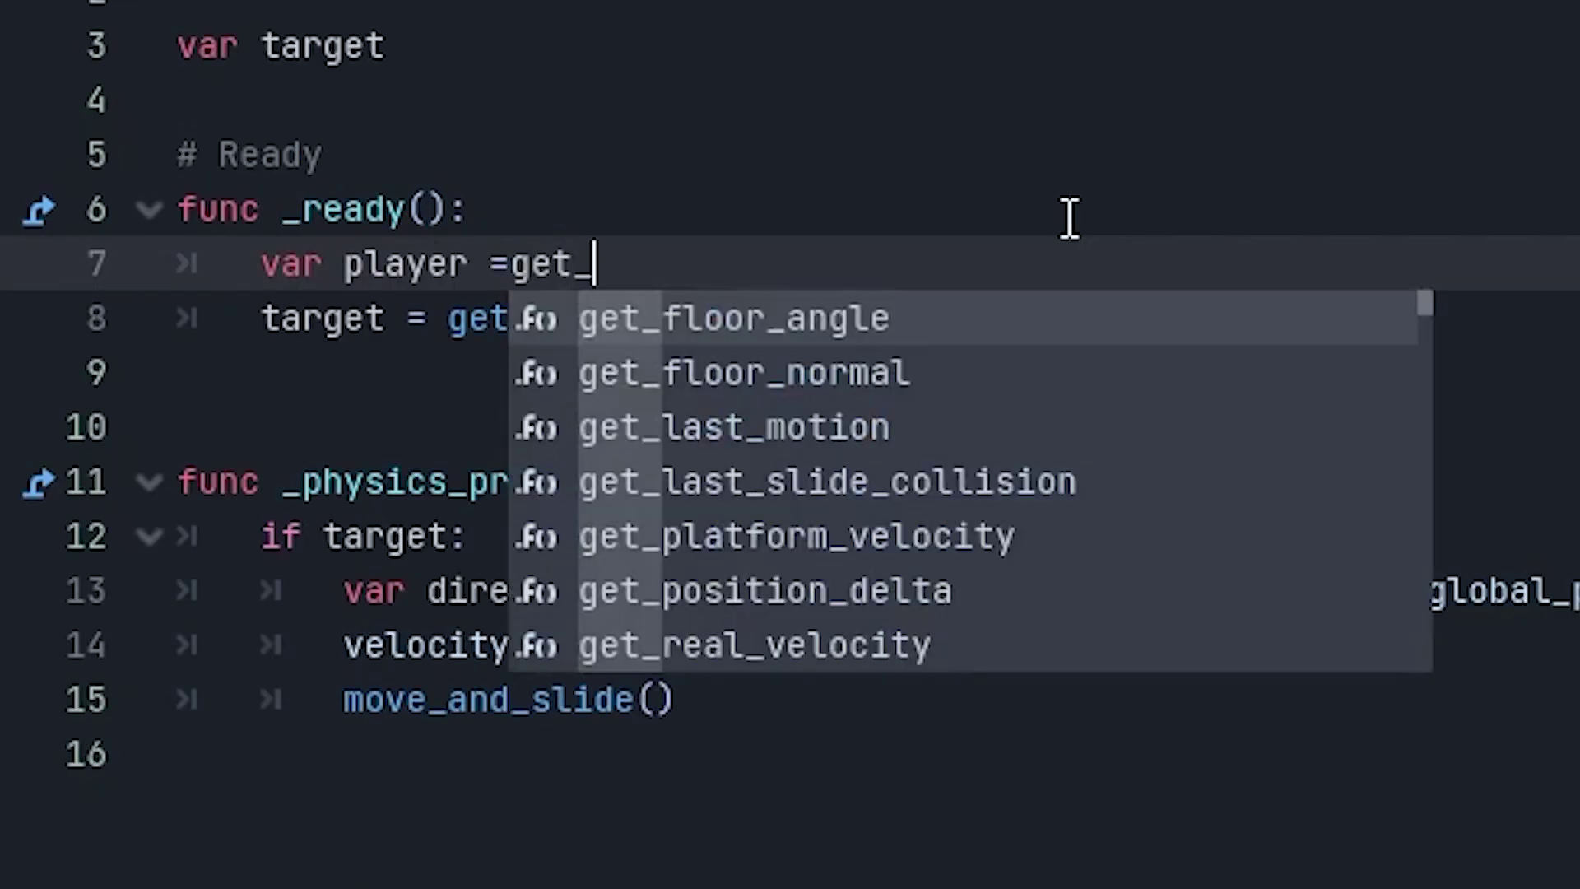
Set line 7 to get_tree().get_first_node_in_group("player")
key("BackSpace")
key("BackSpace")
key("BackSpace")
key("BackSpace")
type("get_tree")
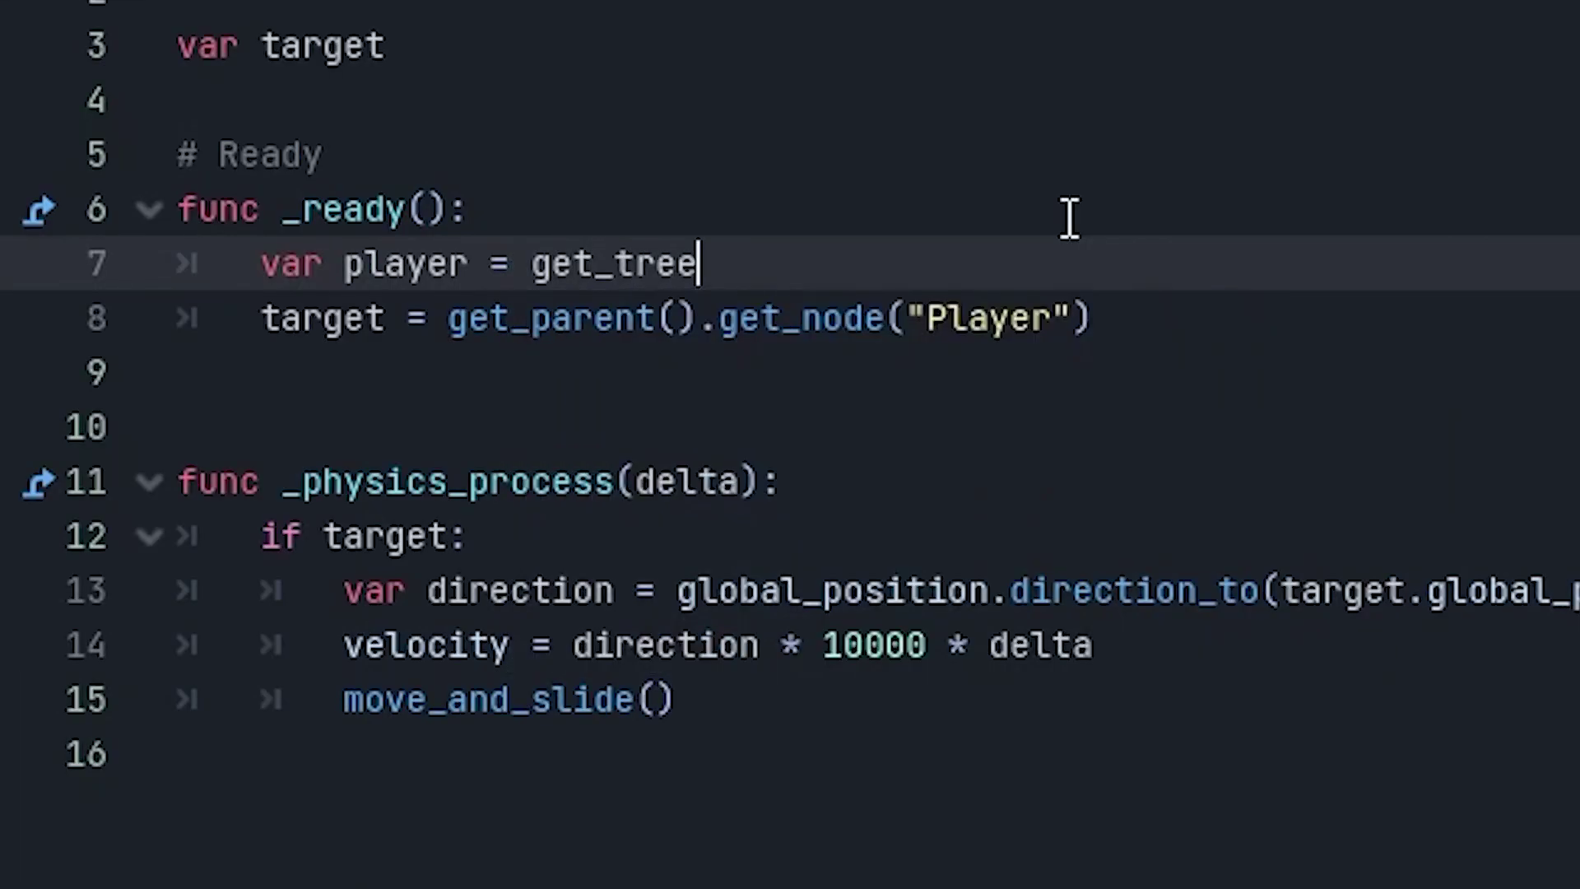
type("().get_f")
key("Return")
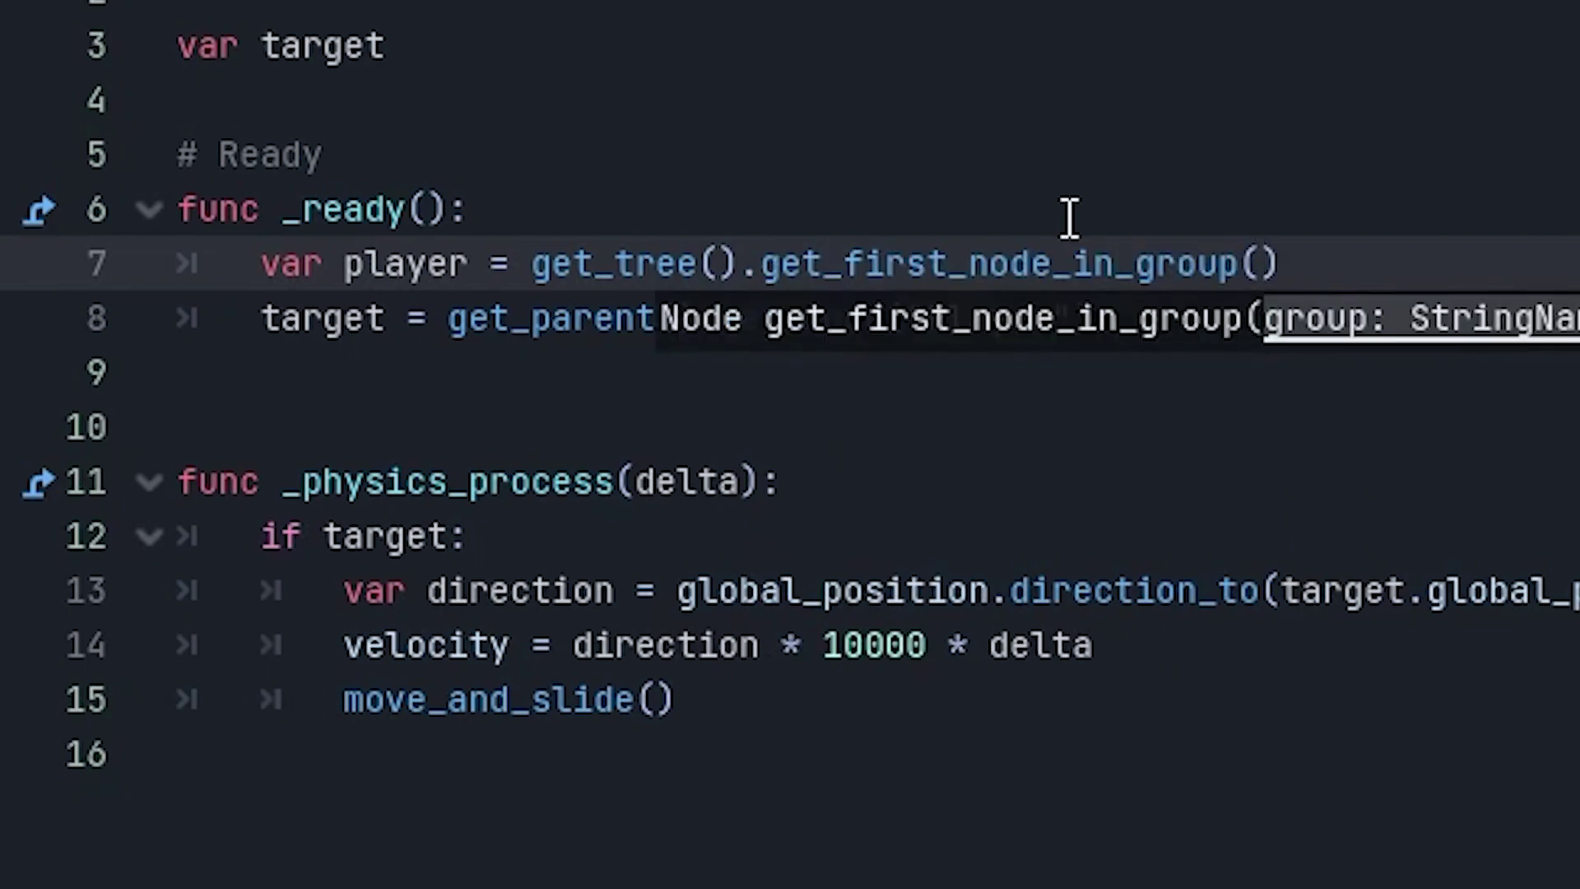
type("\"player")
left_click(1132, 214)
left_click(388, 257)
Replace the get_node lookup on line 8 with target = player
left_click(981, 325)
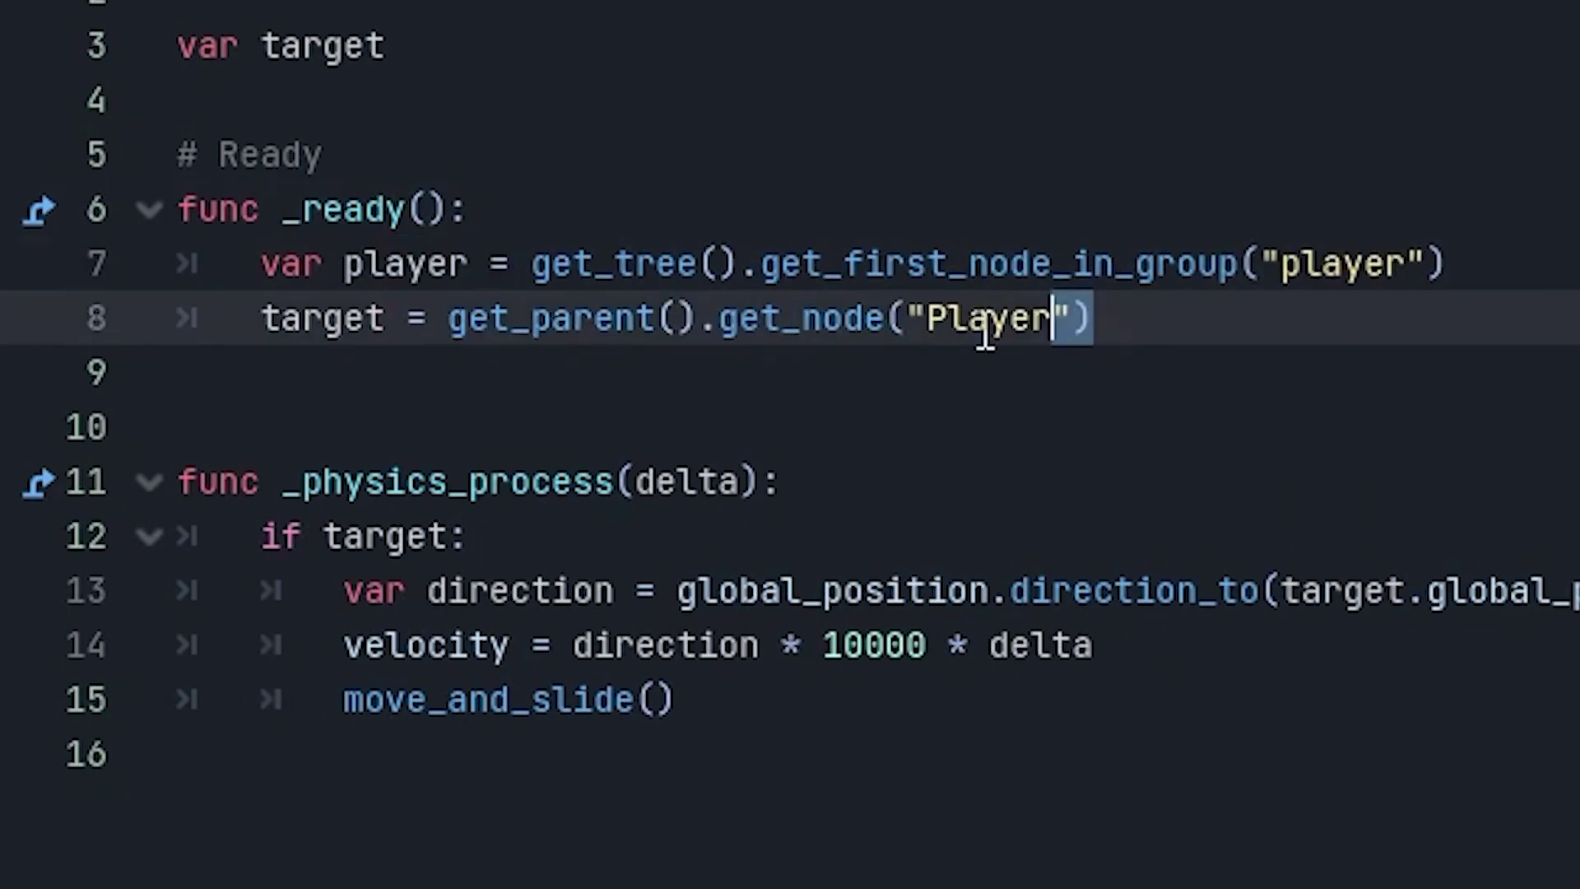
left_click_drag(1094, 318, 448, 321)
type("player")
left_click(790, 225)
Test-run the game to check the enemies find the player
key("F5")
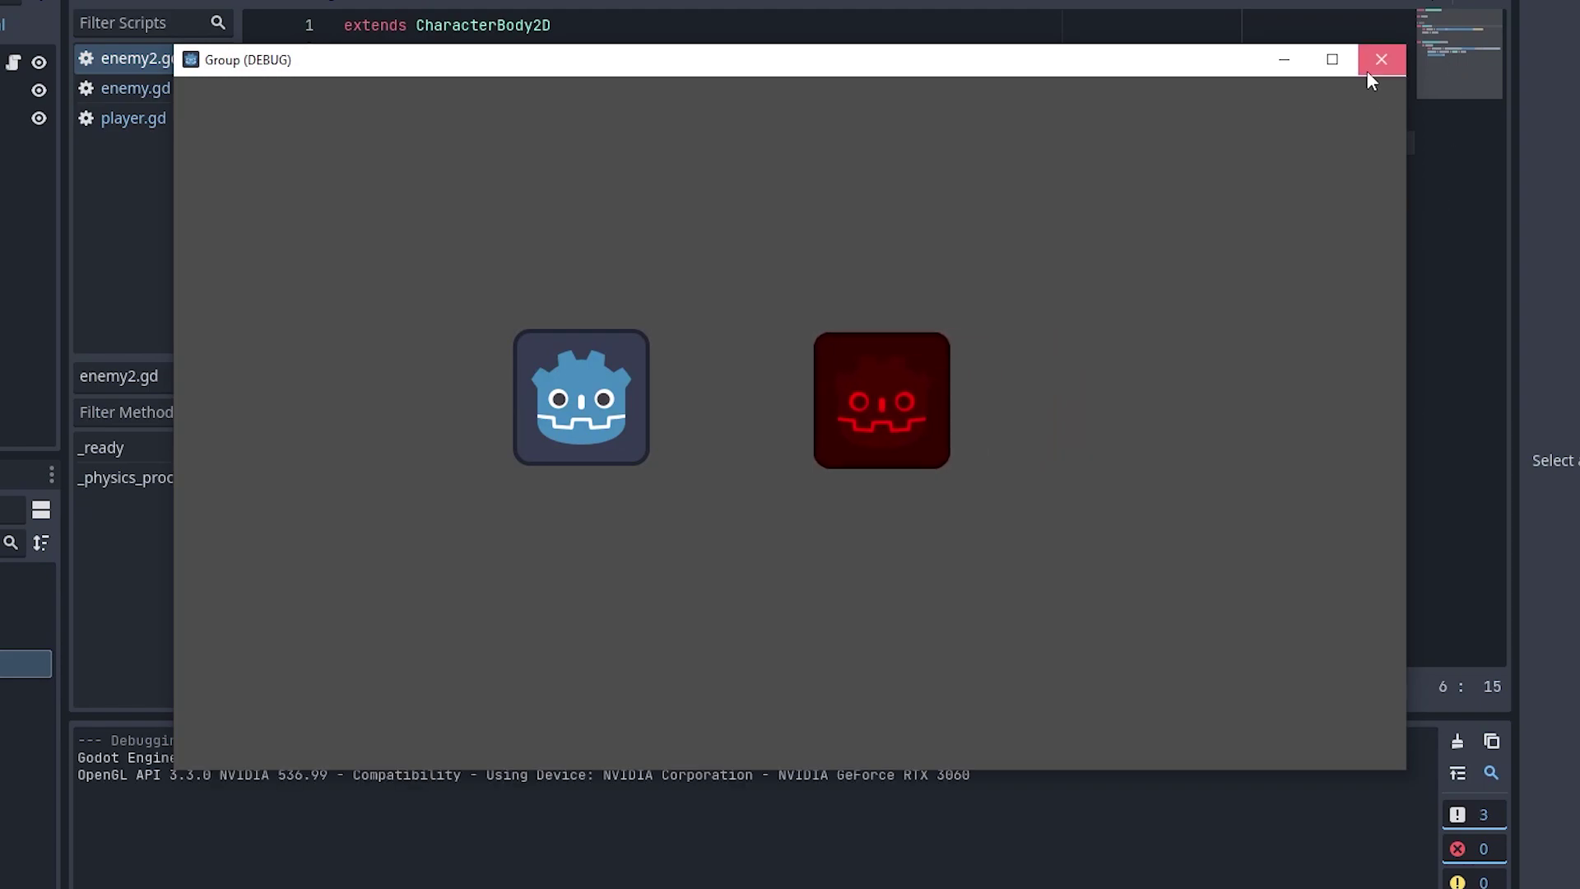
left_click(1367, 73)
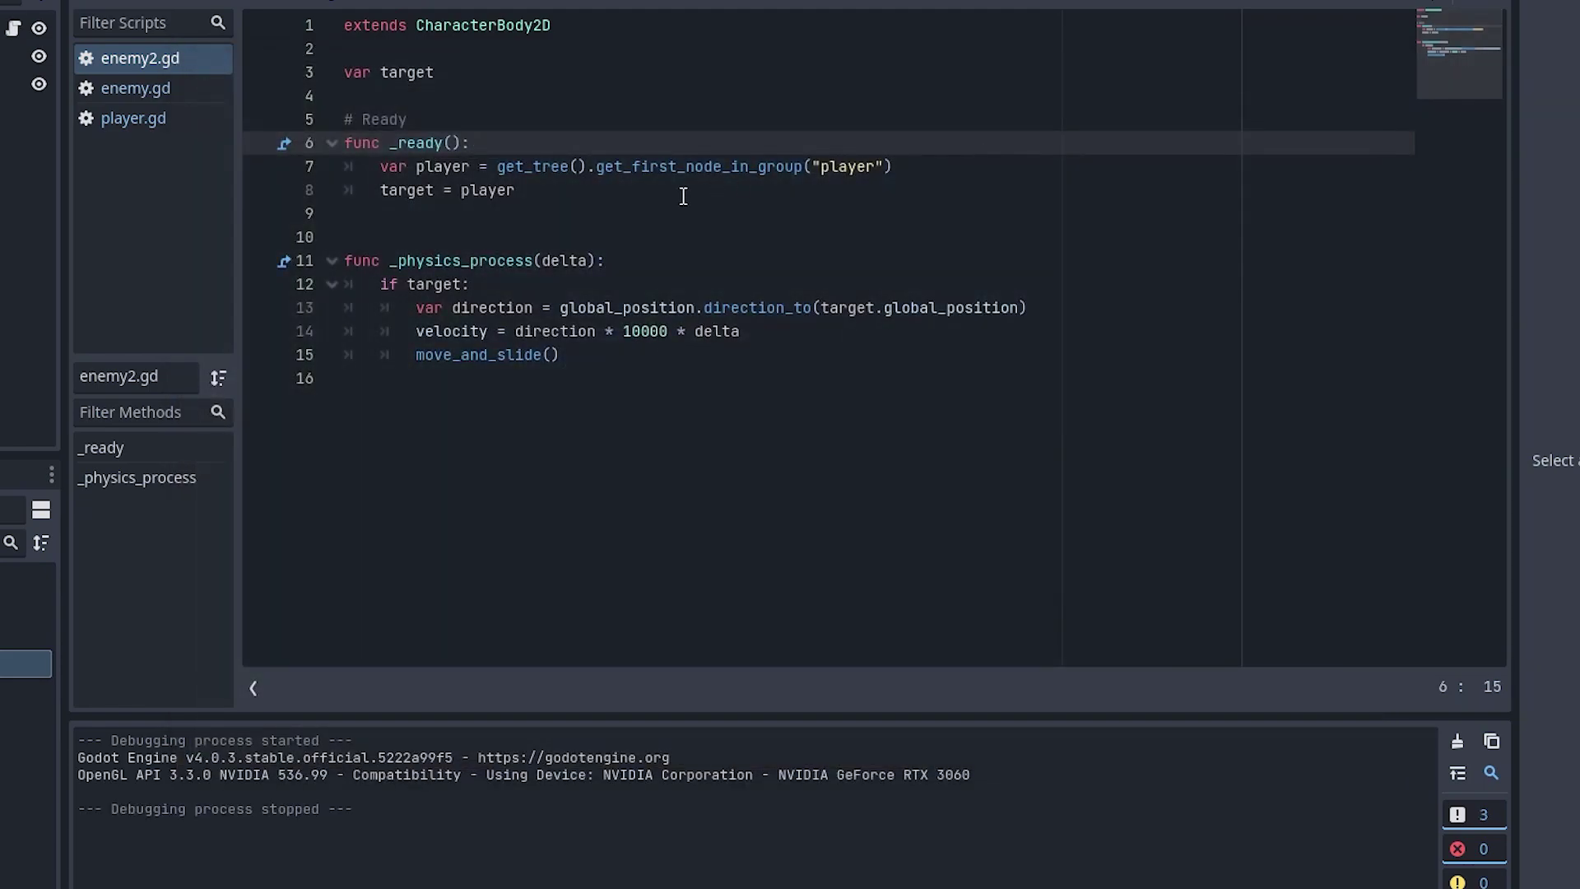
left_click_drag(683, 193, 348, 121)
key("F5")
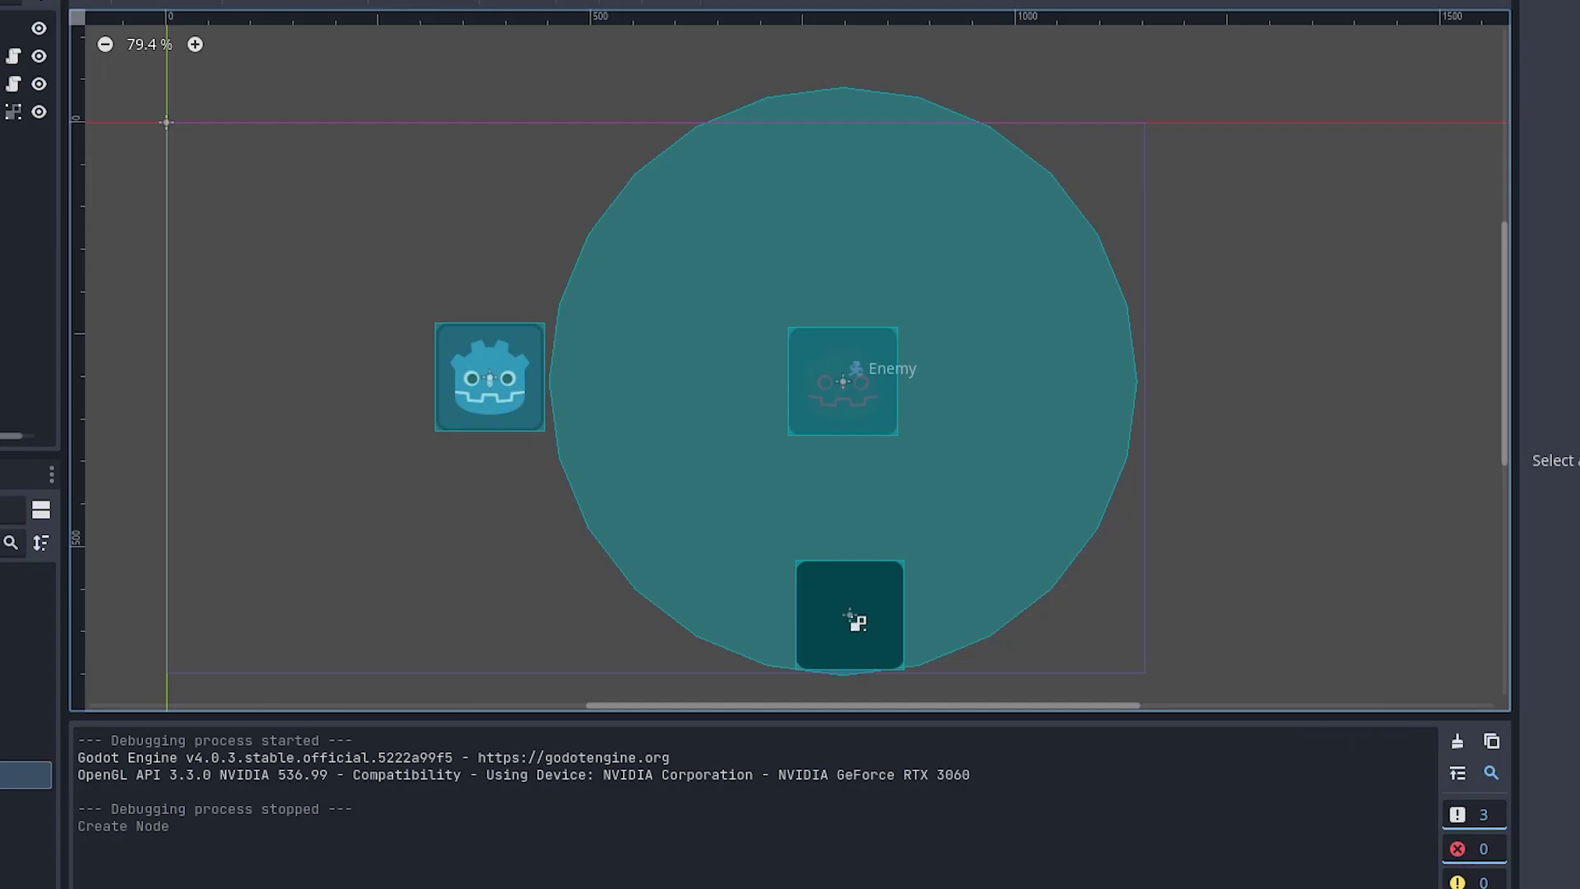
Put the body on collision layer 2 and save the scene
key("F5")
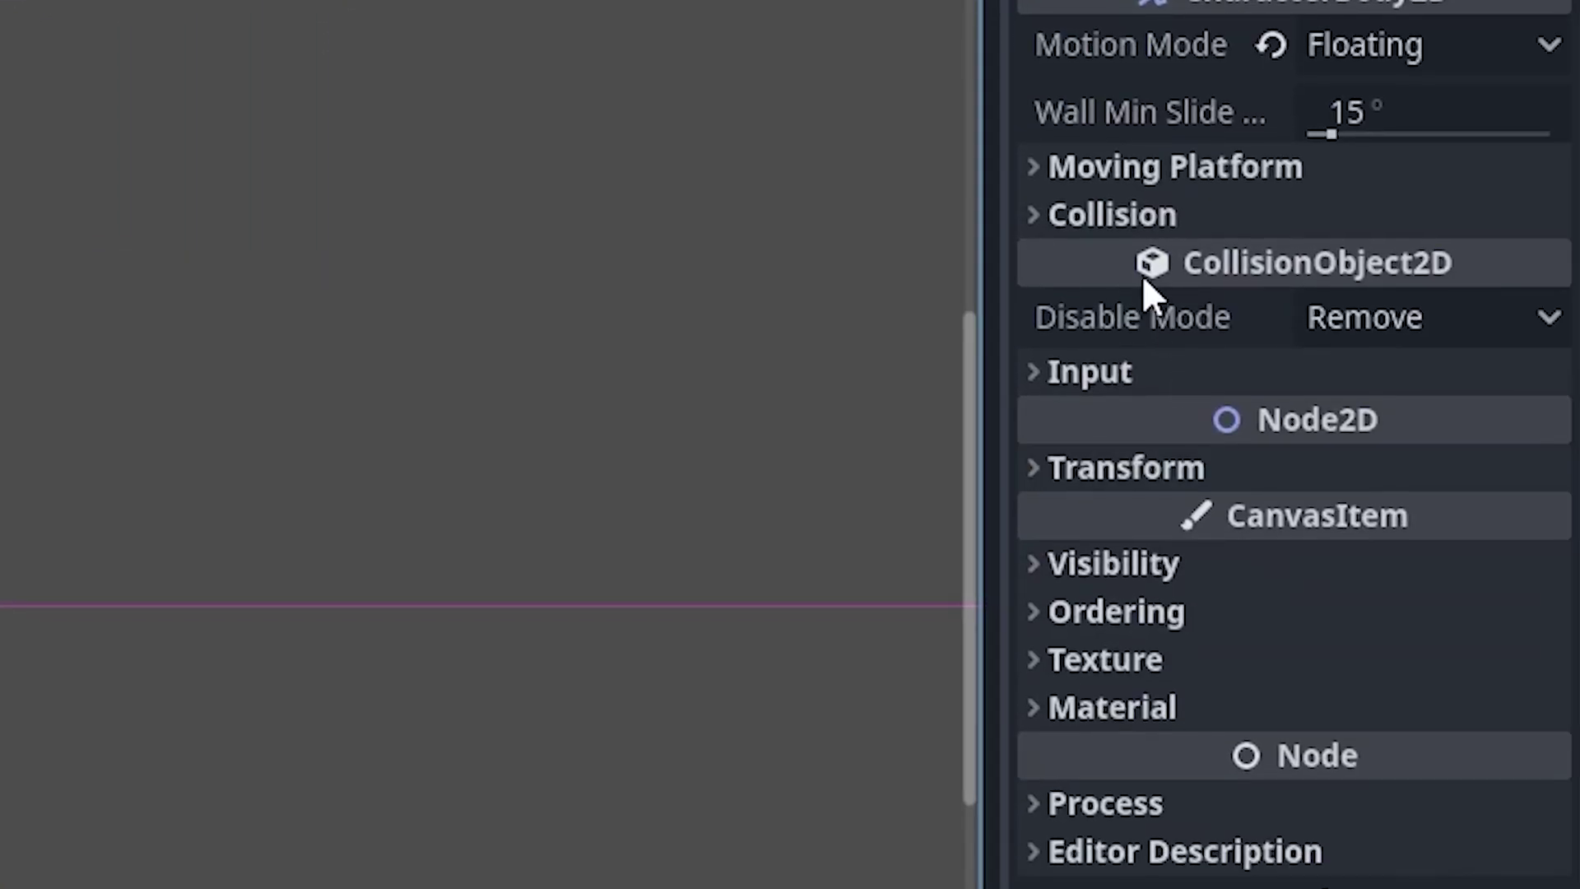
left_click(1144, 215)
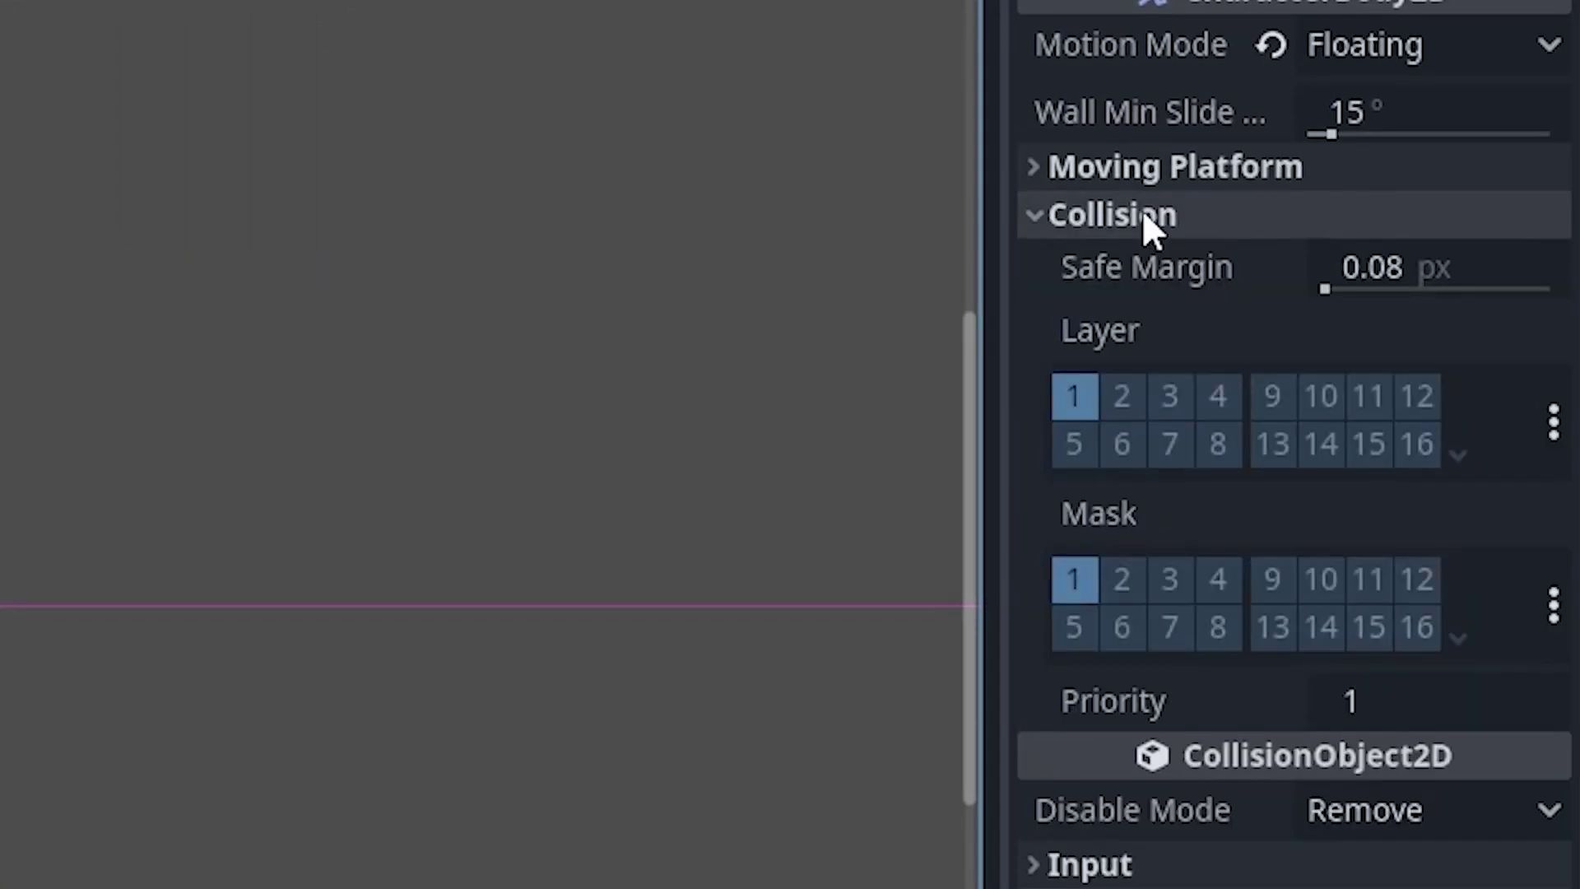
left_click(1122, 396)
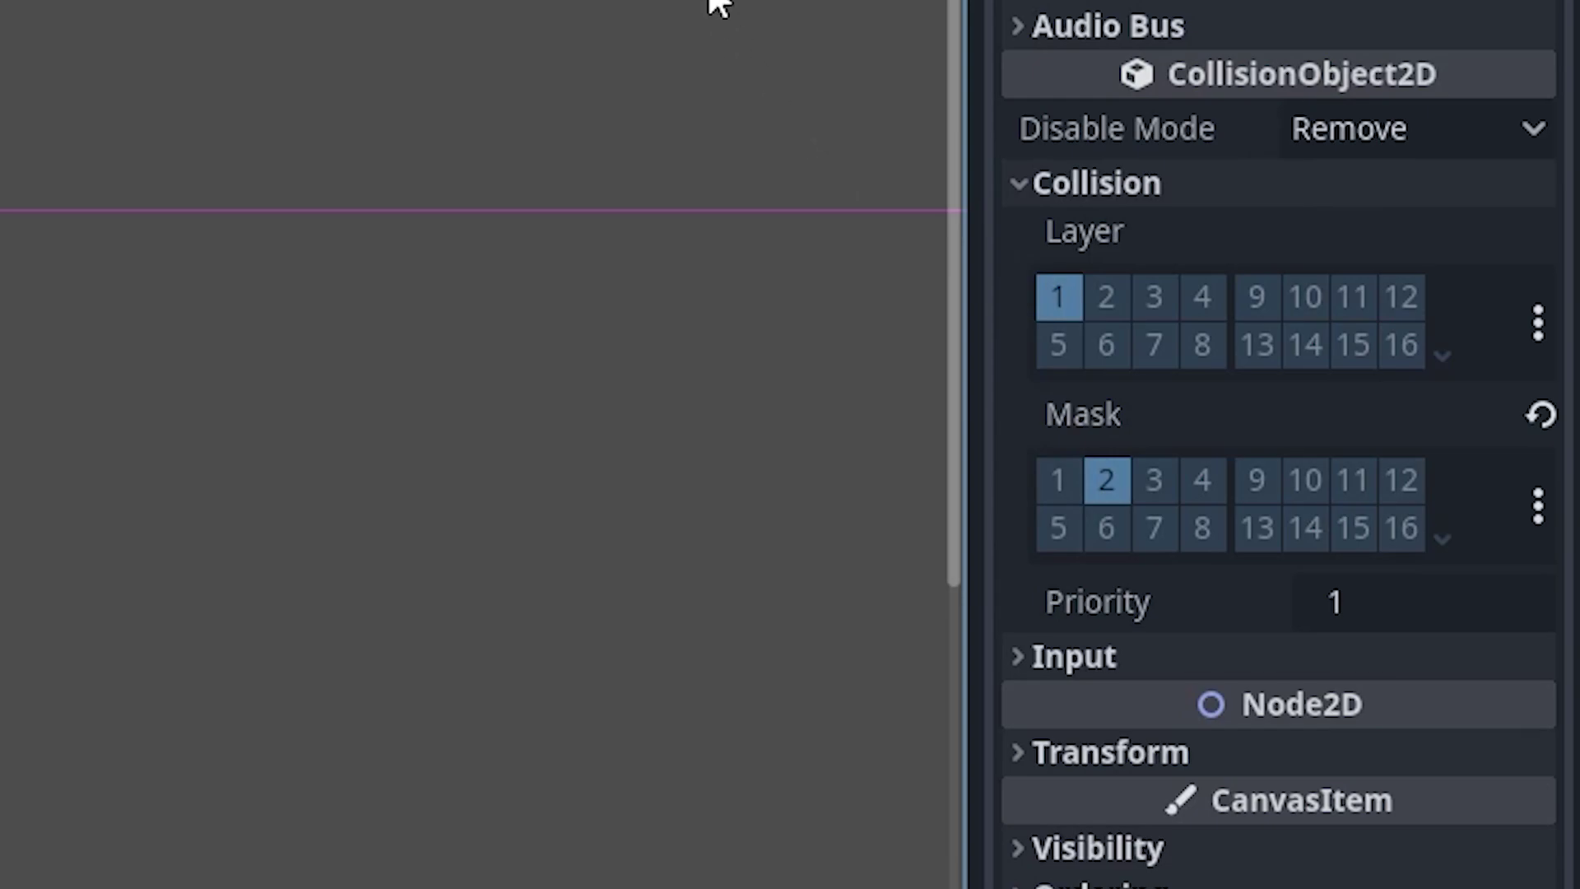
key("ctrl+s")
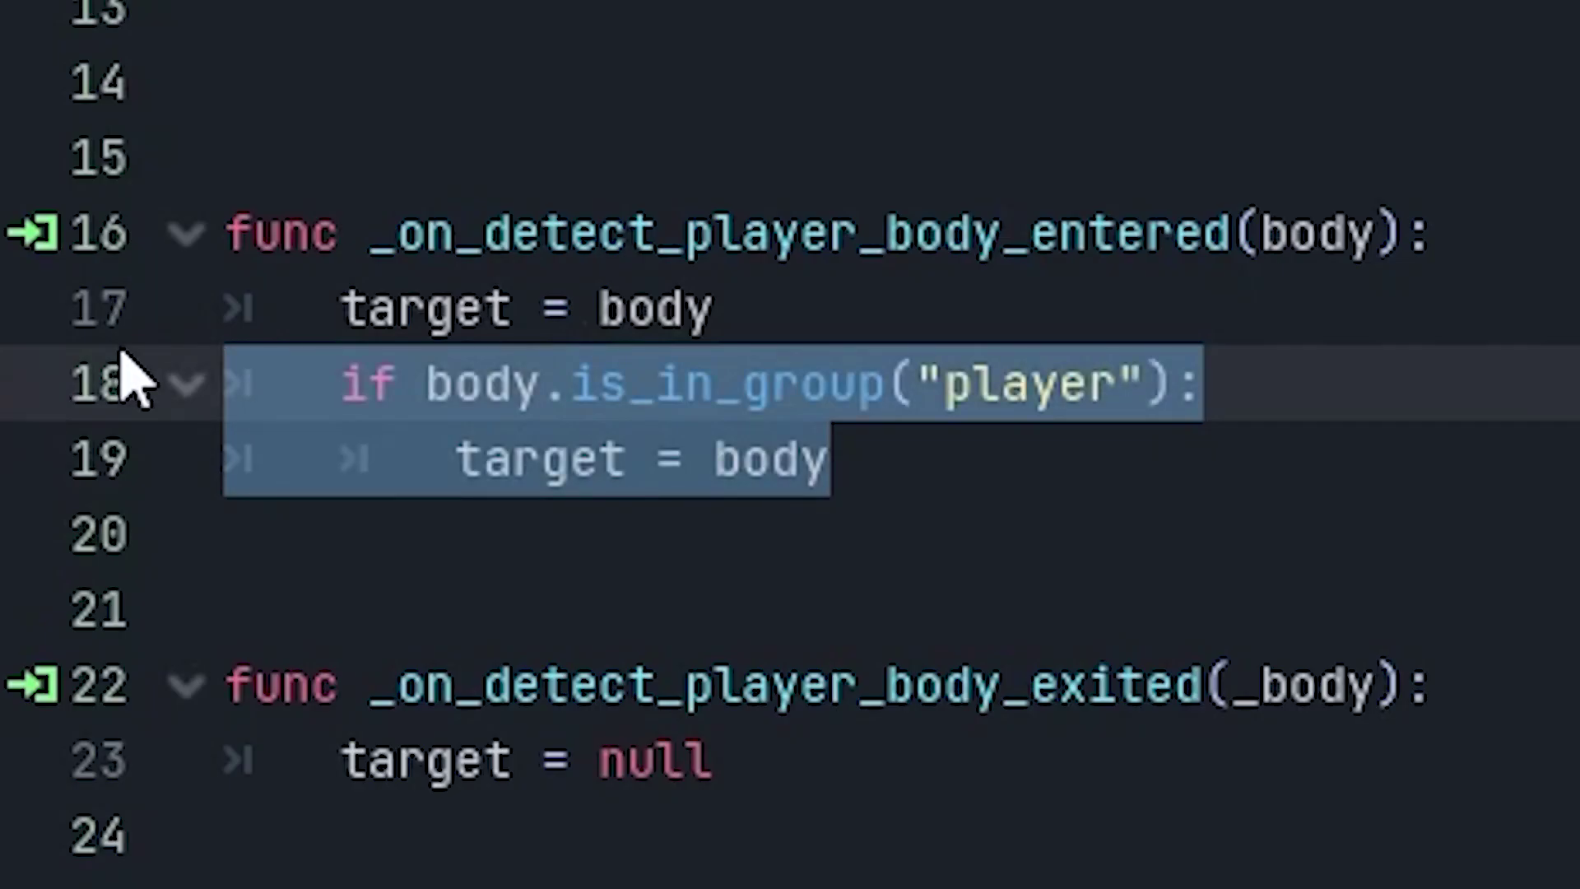
Delete the unconditional 'target = body' line and save the script
left_click(765, 311)
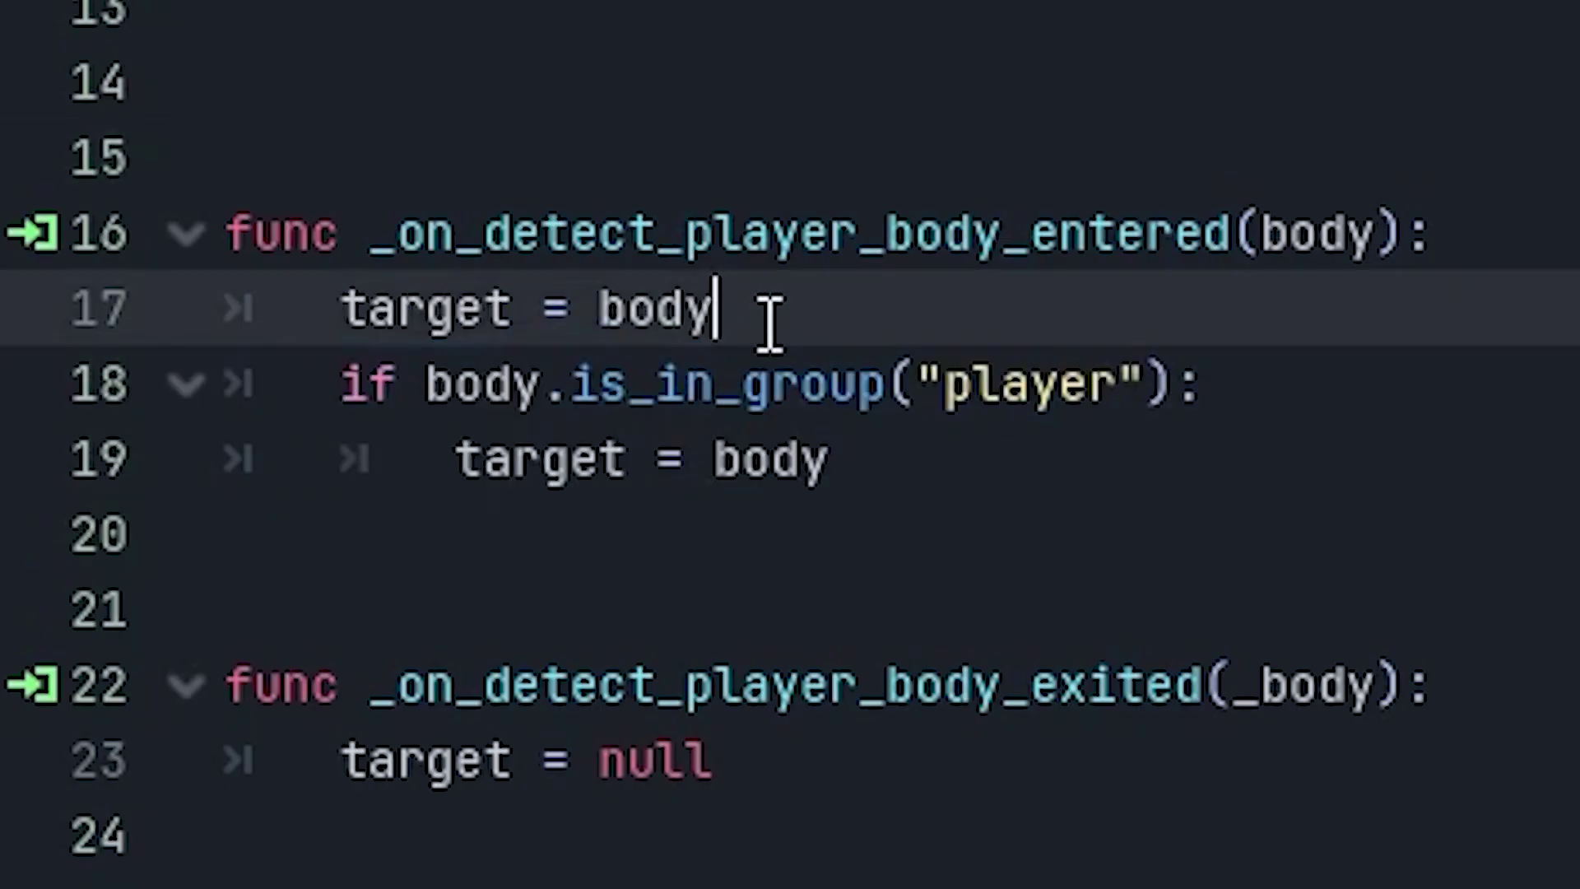
key("shift+Home")
key("shift+Home")
key("BackSpace")
key("Delete")
left_click(1023, 176)
key("ctrl+s")
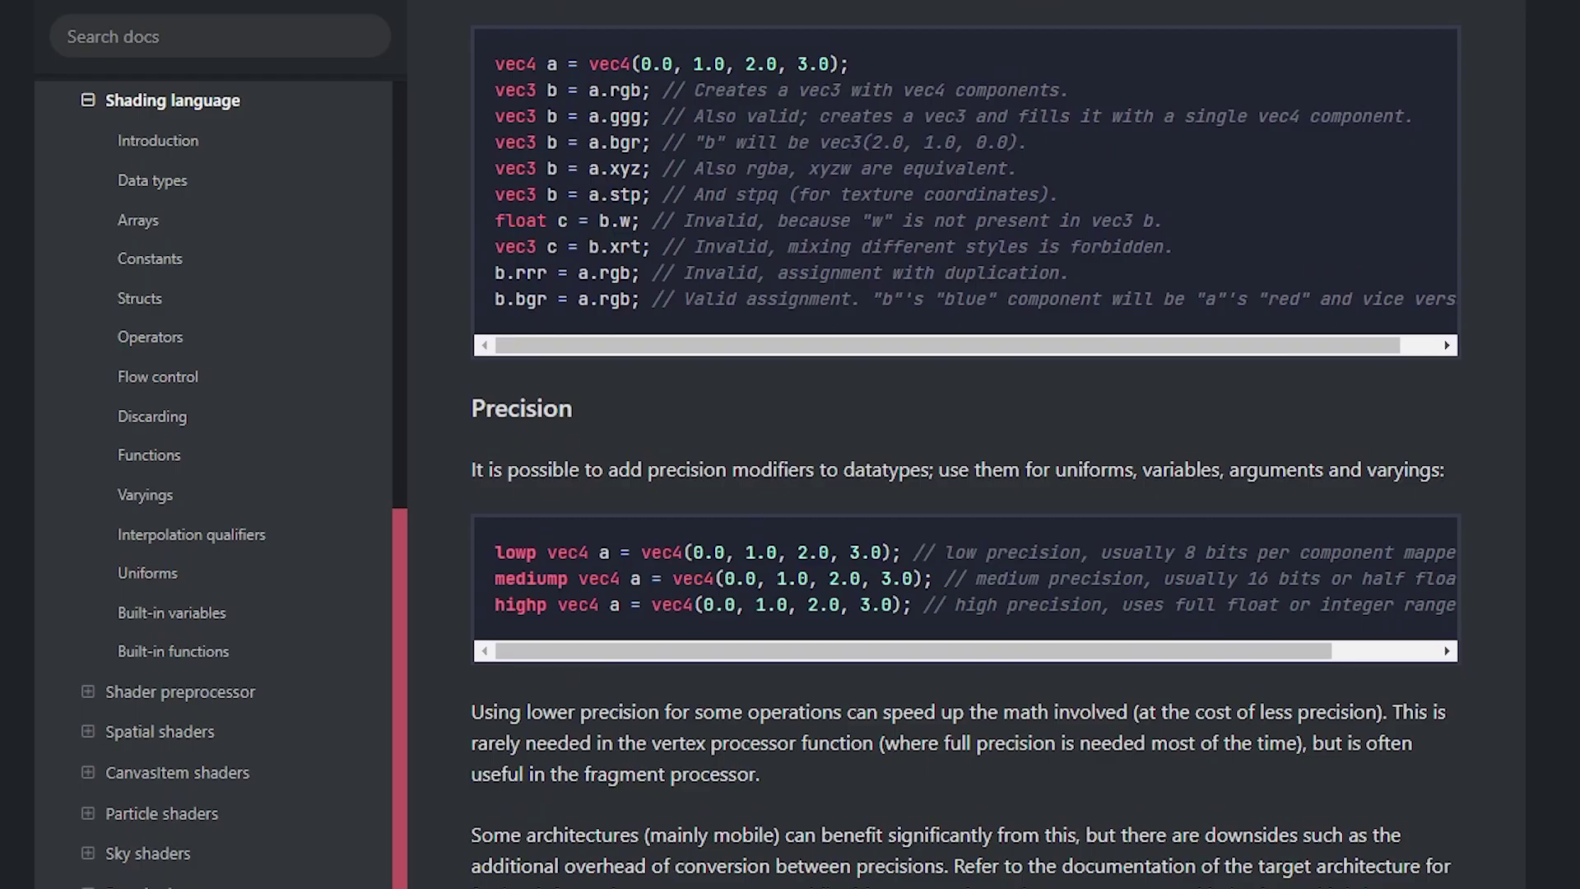
Scroll through the shading language Arrays and Constants sections, then the shader tutorial article
scroll(965, 445, "down", 8)
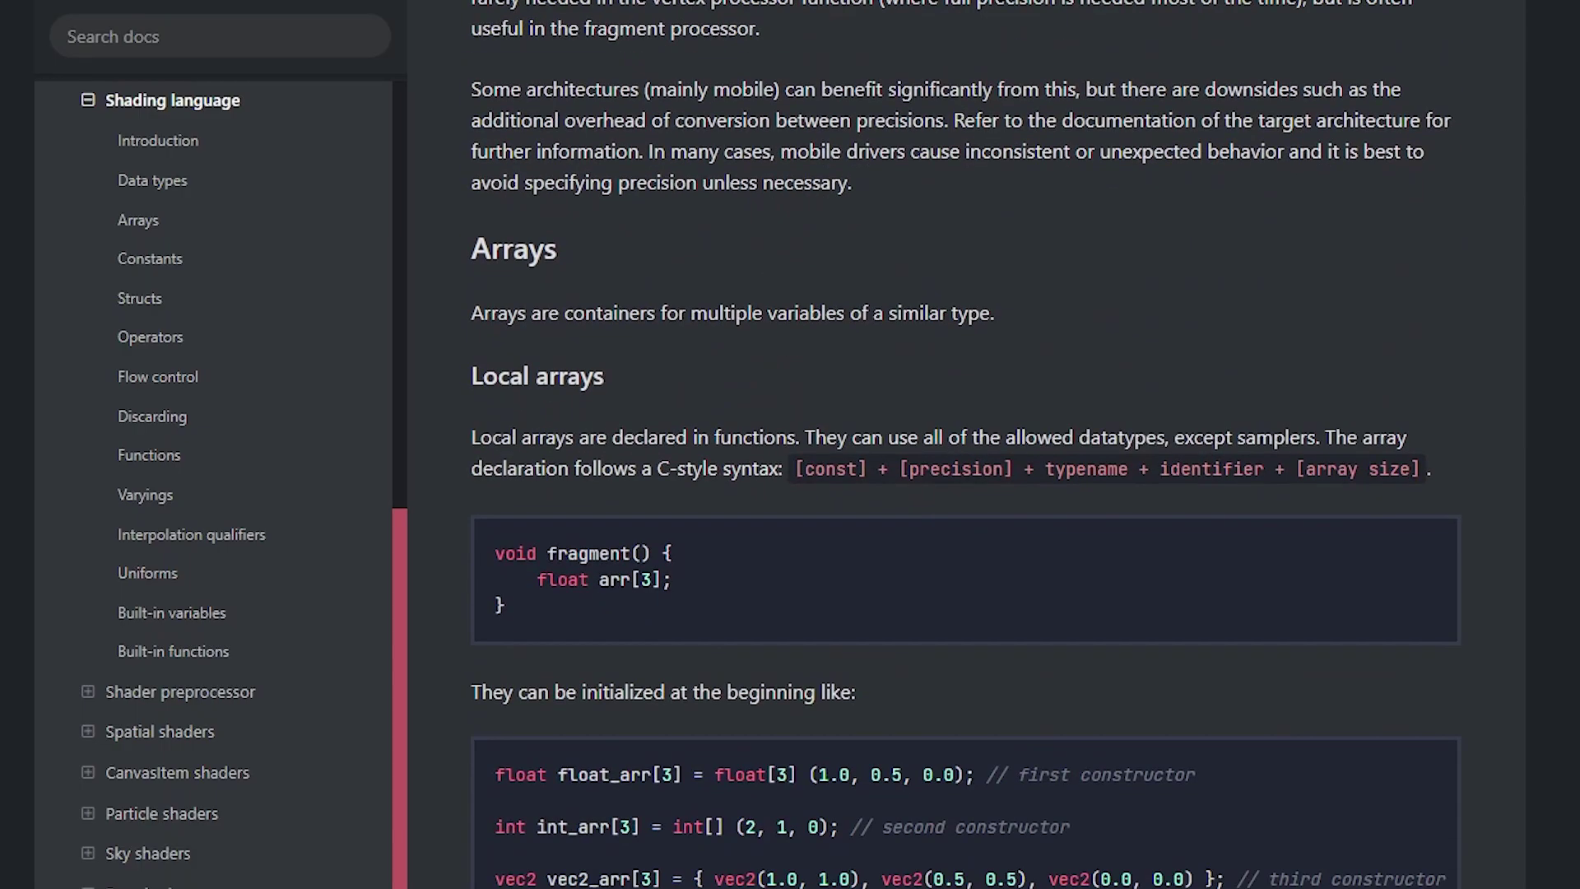
scroll(965, 444, "down", 20)
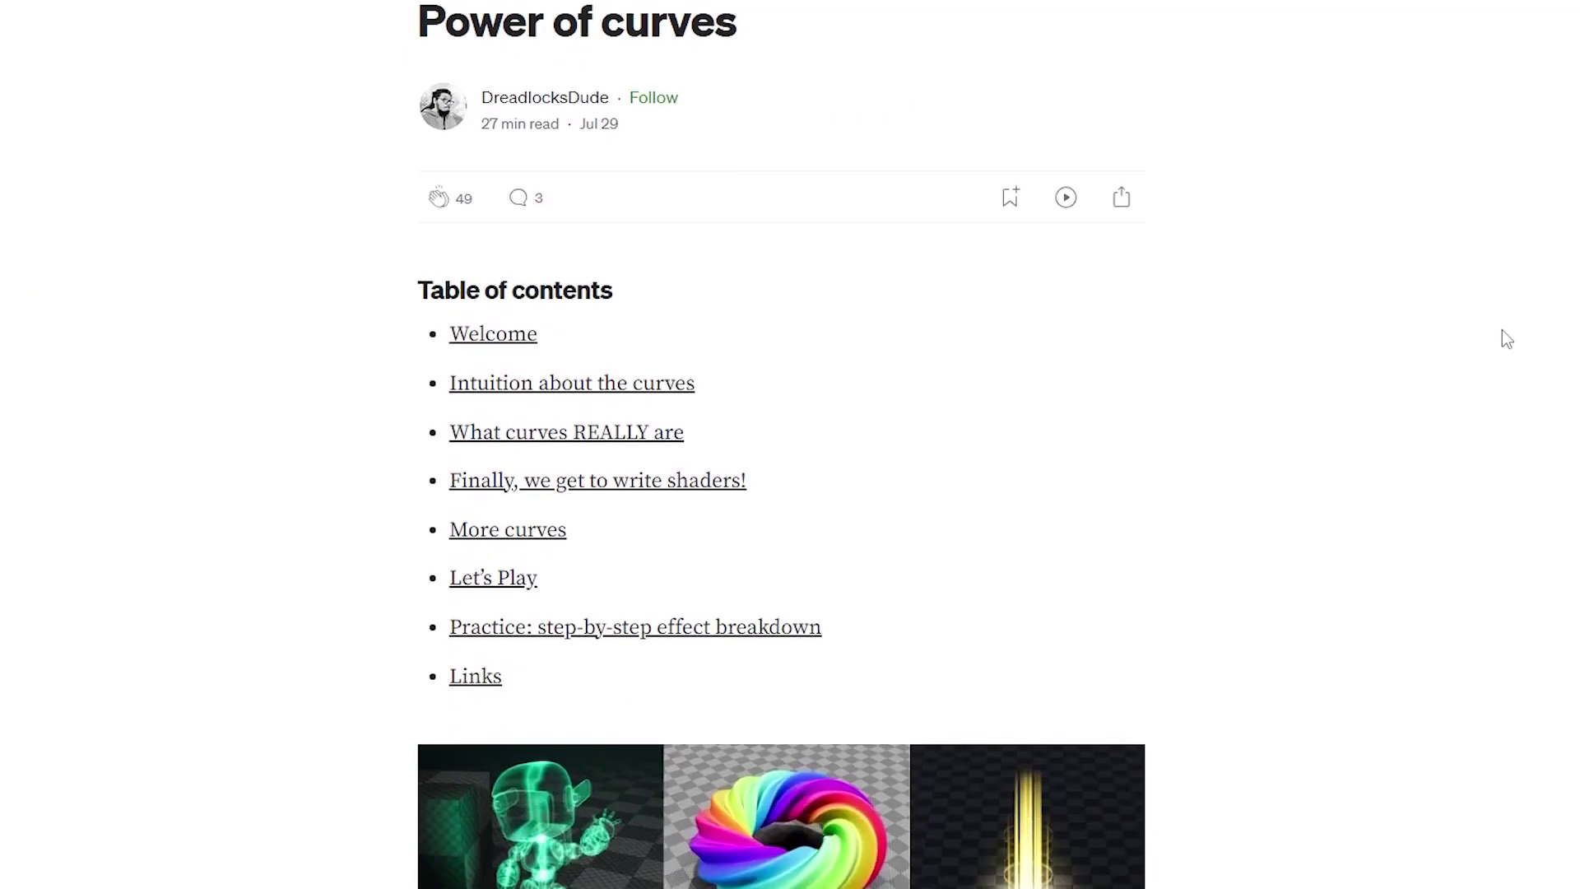
scroll(1506, 339, "down", 15)
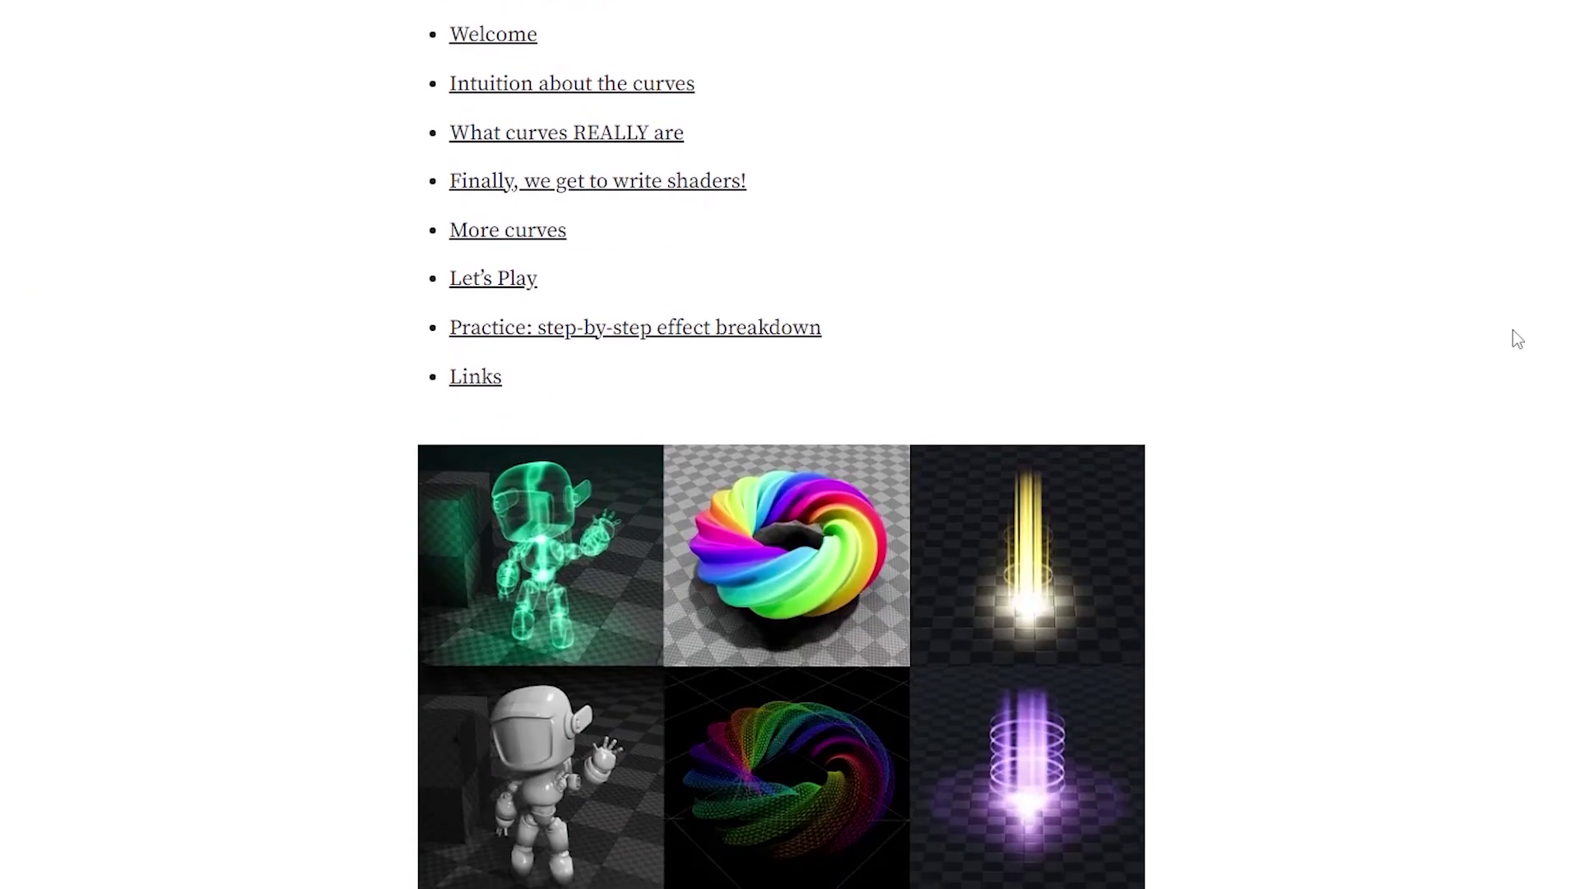
scroll(1512, 333, "down", 20)
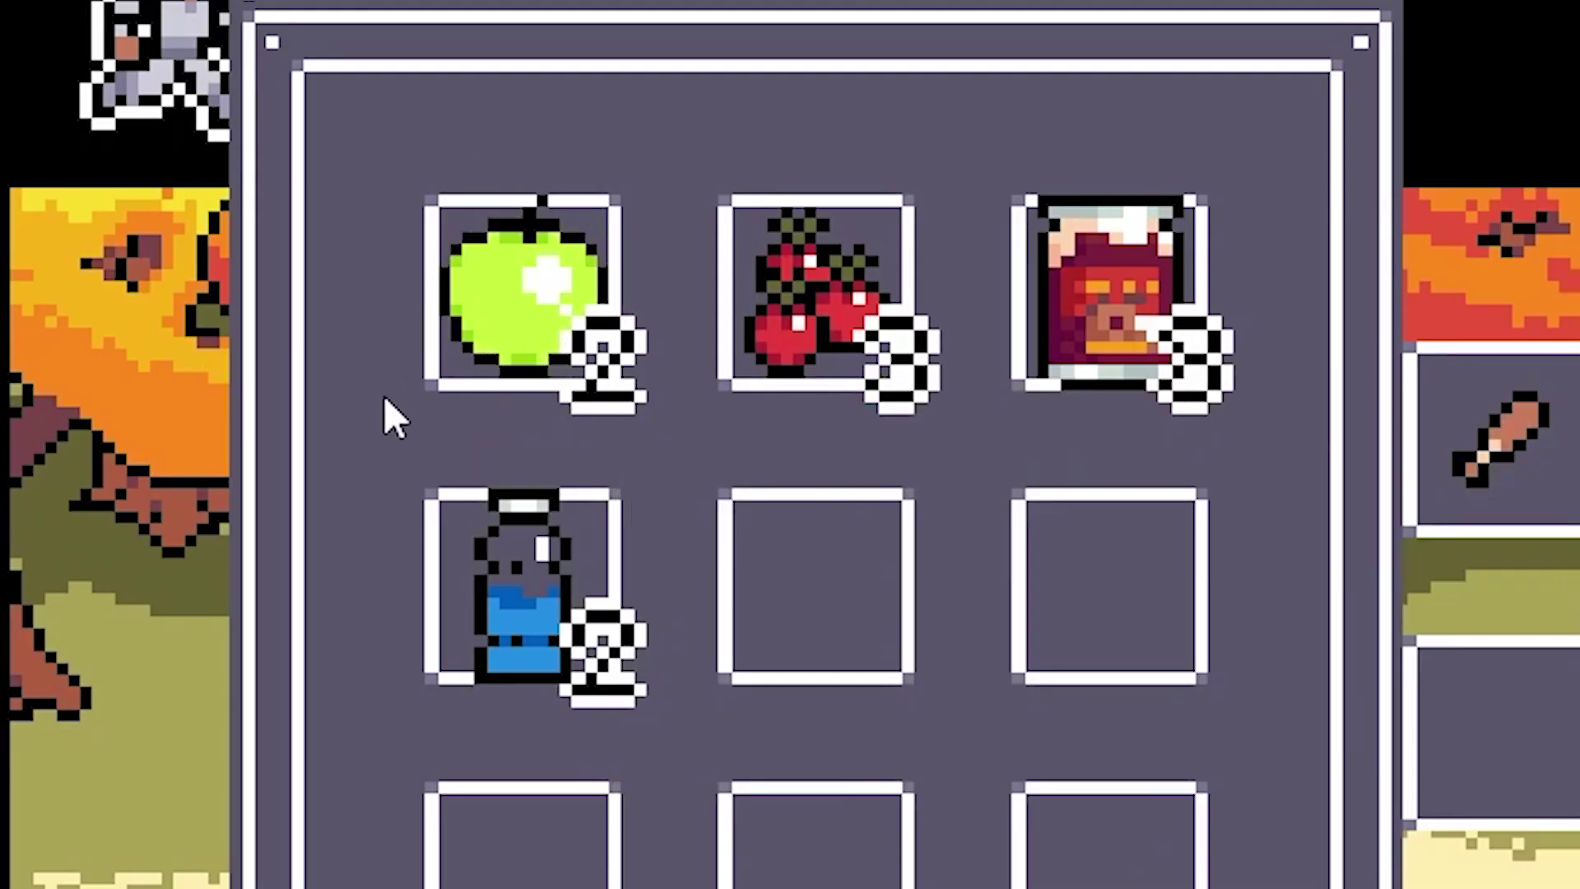
Search YouTube for the 'godot outline shader 2d' suggestion and scroll the results
mouse_move(492, 362)
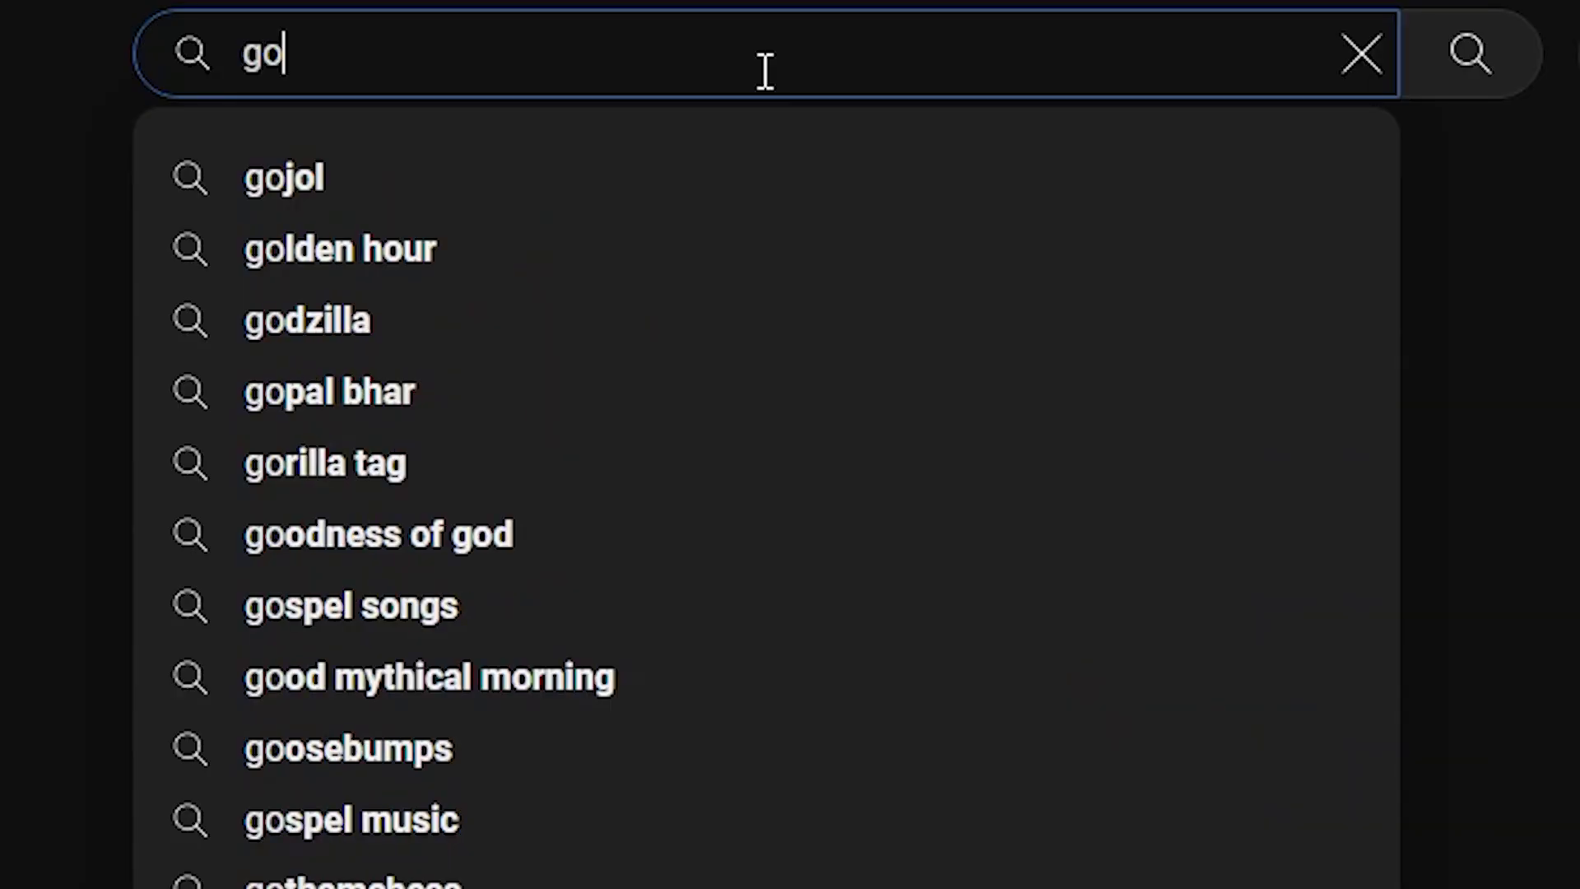
type("dot outline")
key("Down")
key("Down")
key("Down")
key("Down")
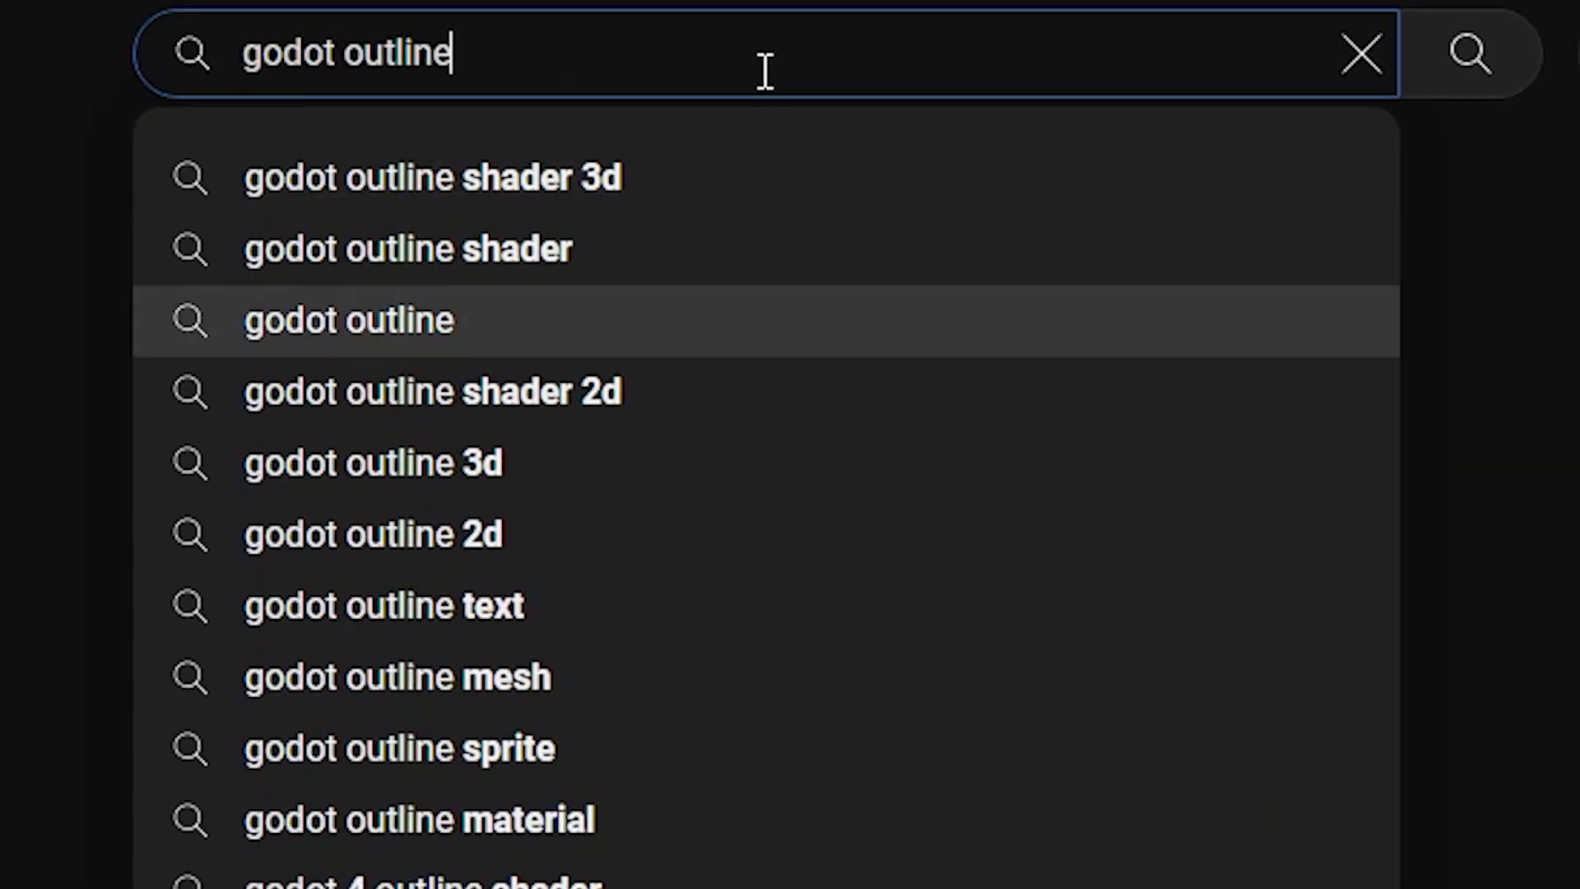
key("Return")
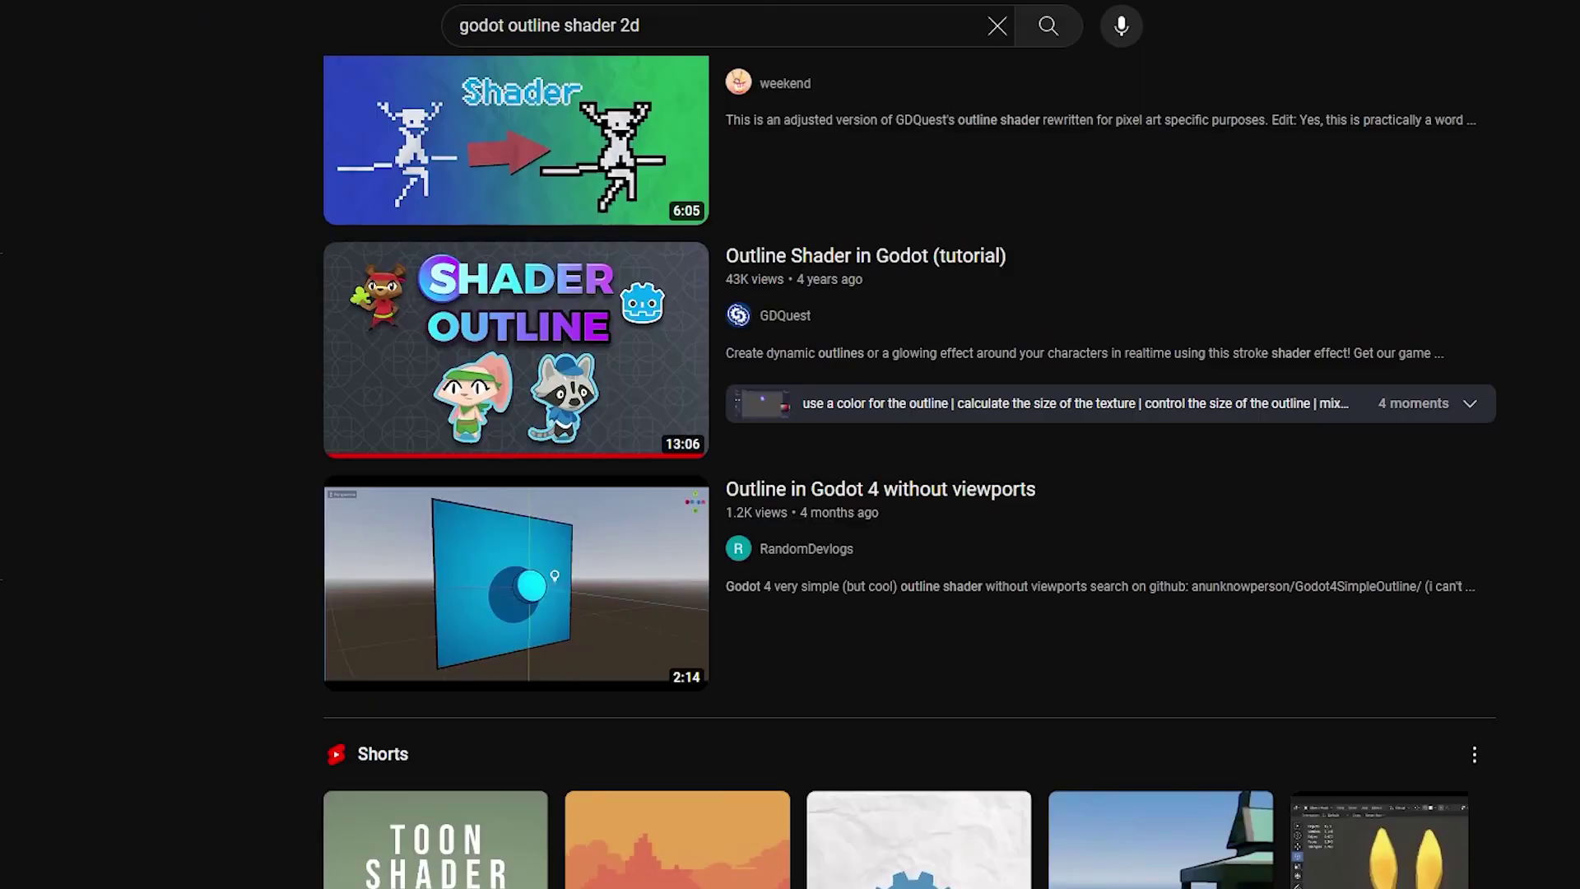
scroll(909, 472, "down", 3)
scroll(909, 471, "down", 5)
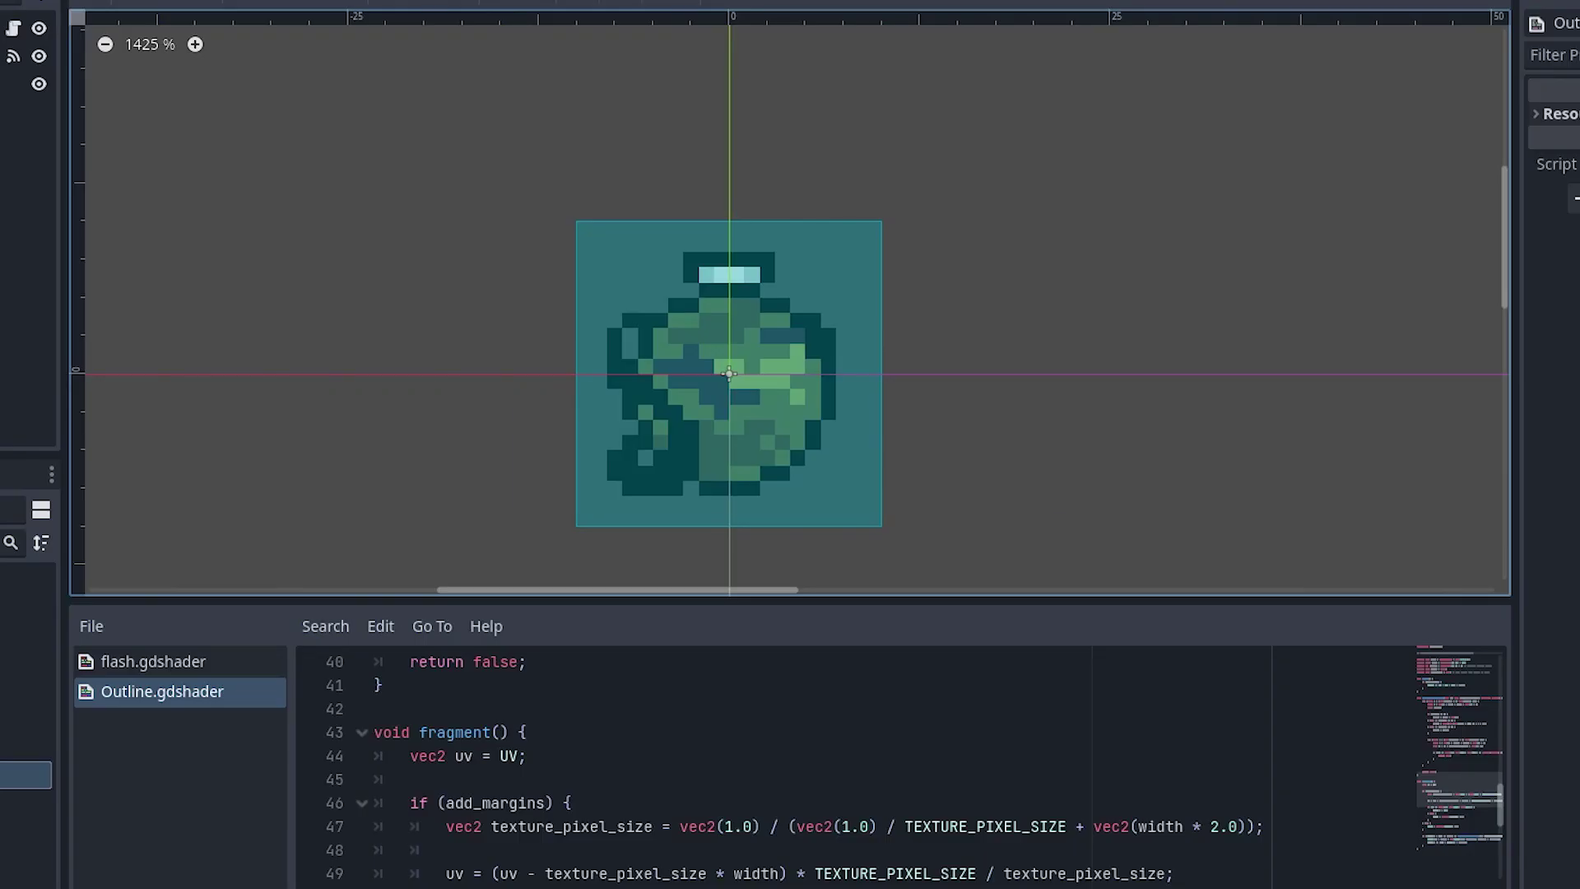
Run the Shader Showcase project with F5 to preview the outline shader
key("F5")
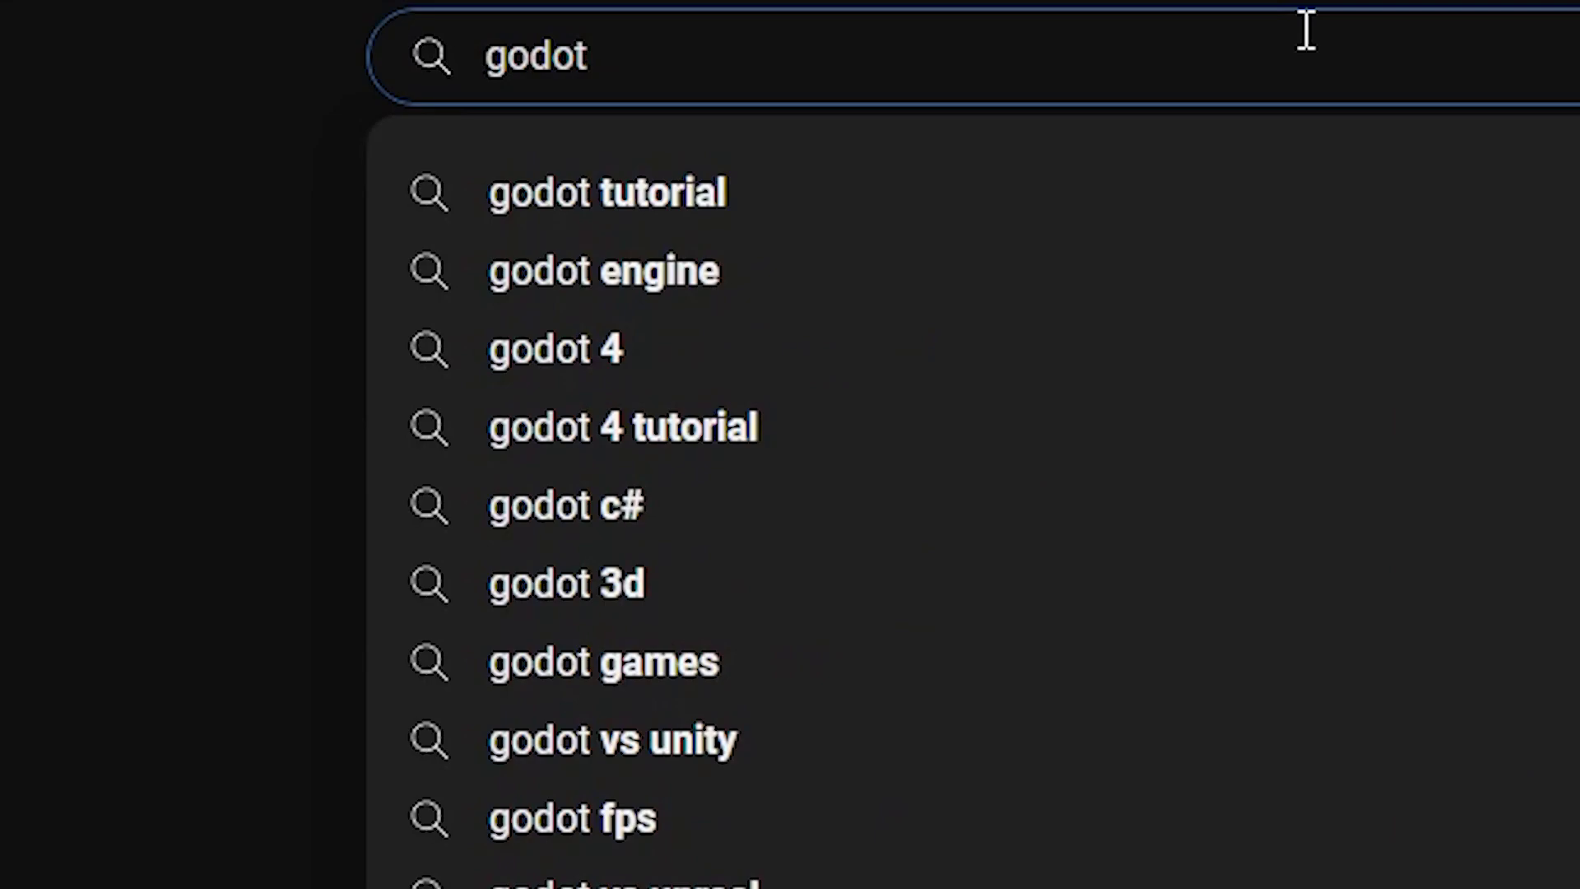
Search YouTube for 'godot inventory' and scroll the results
type("inventory")
key("Return")
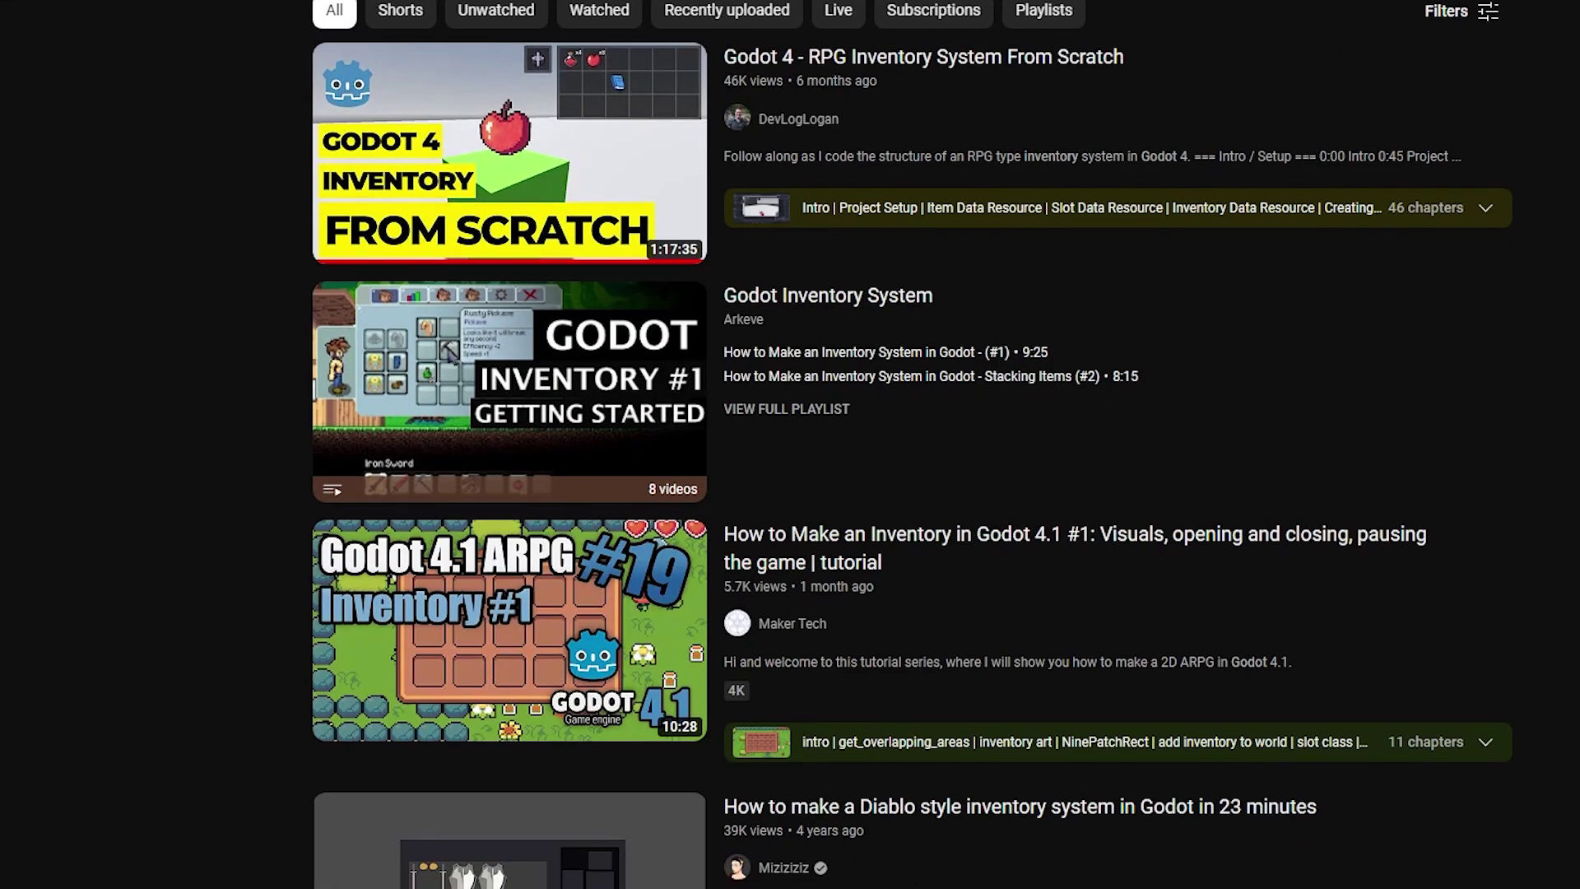
scroll(912, 444, "down", 10)
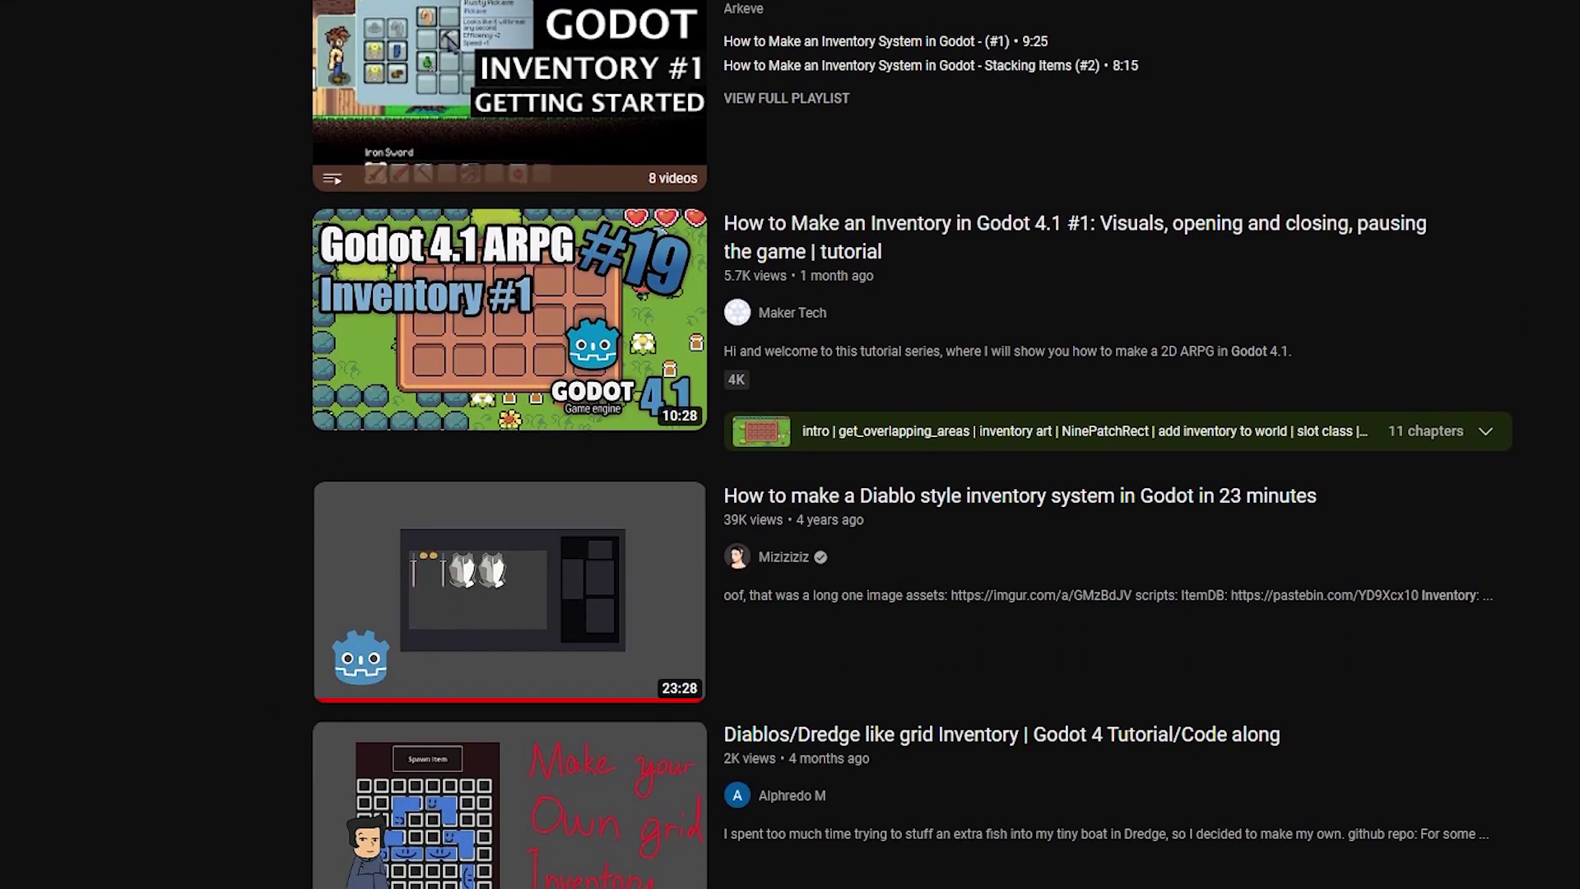
Search 'godot platformer', scroll its results, then run the 'godot rpg' search
type("godot pla")
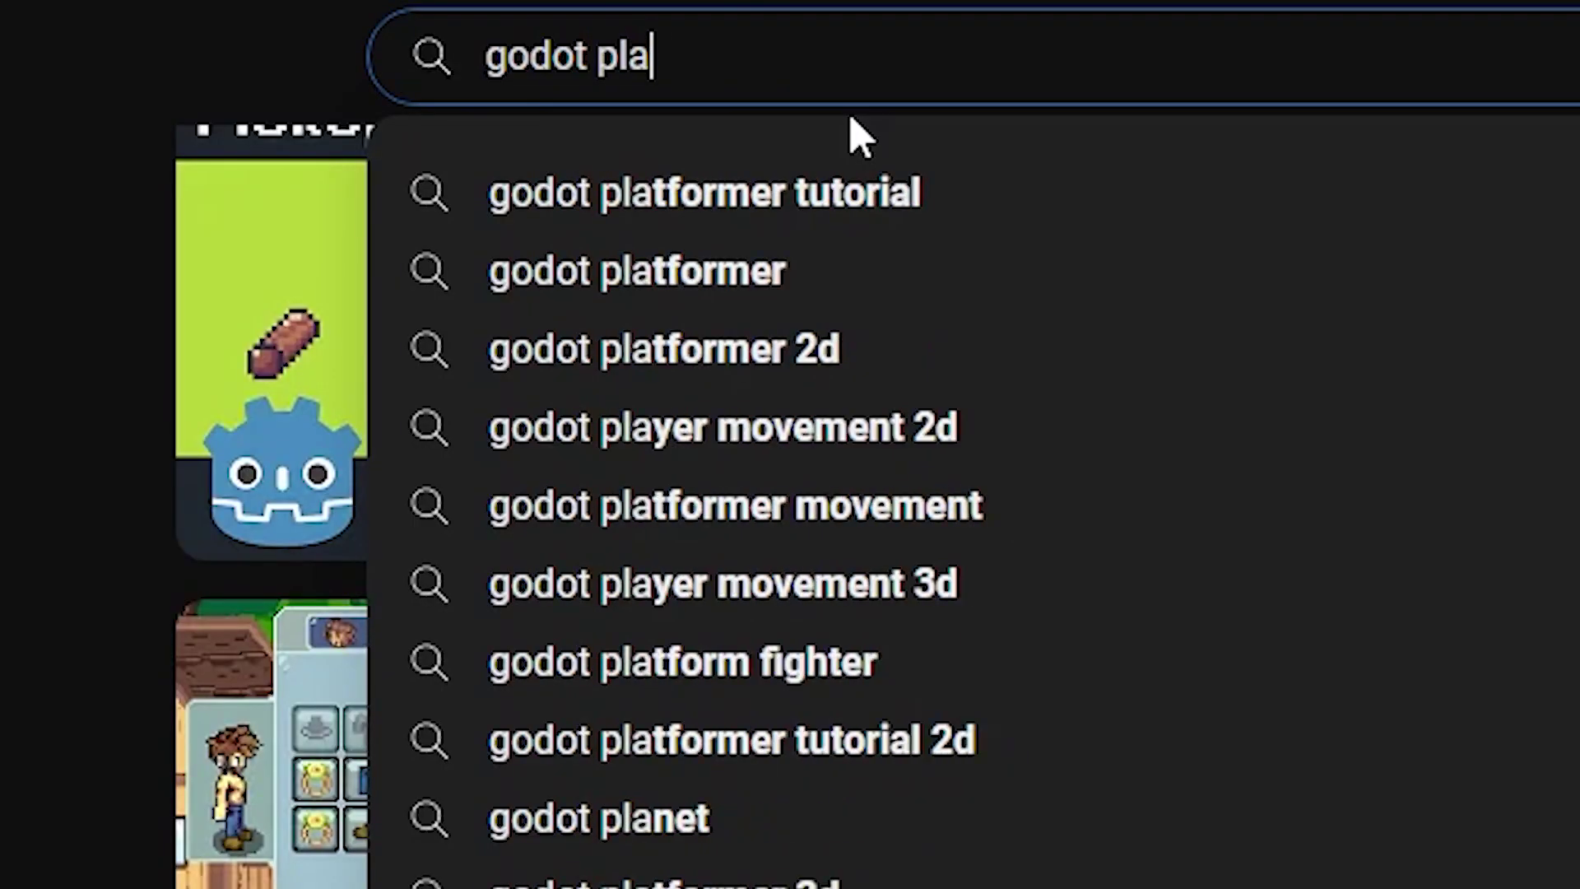
type("tform")
key("Return")
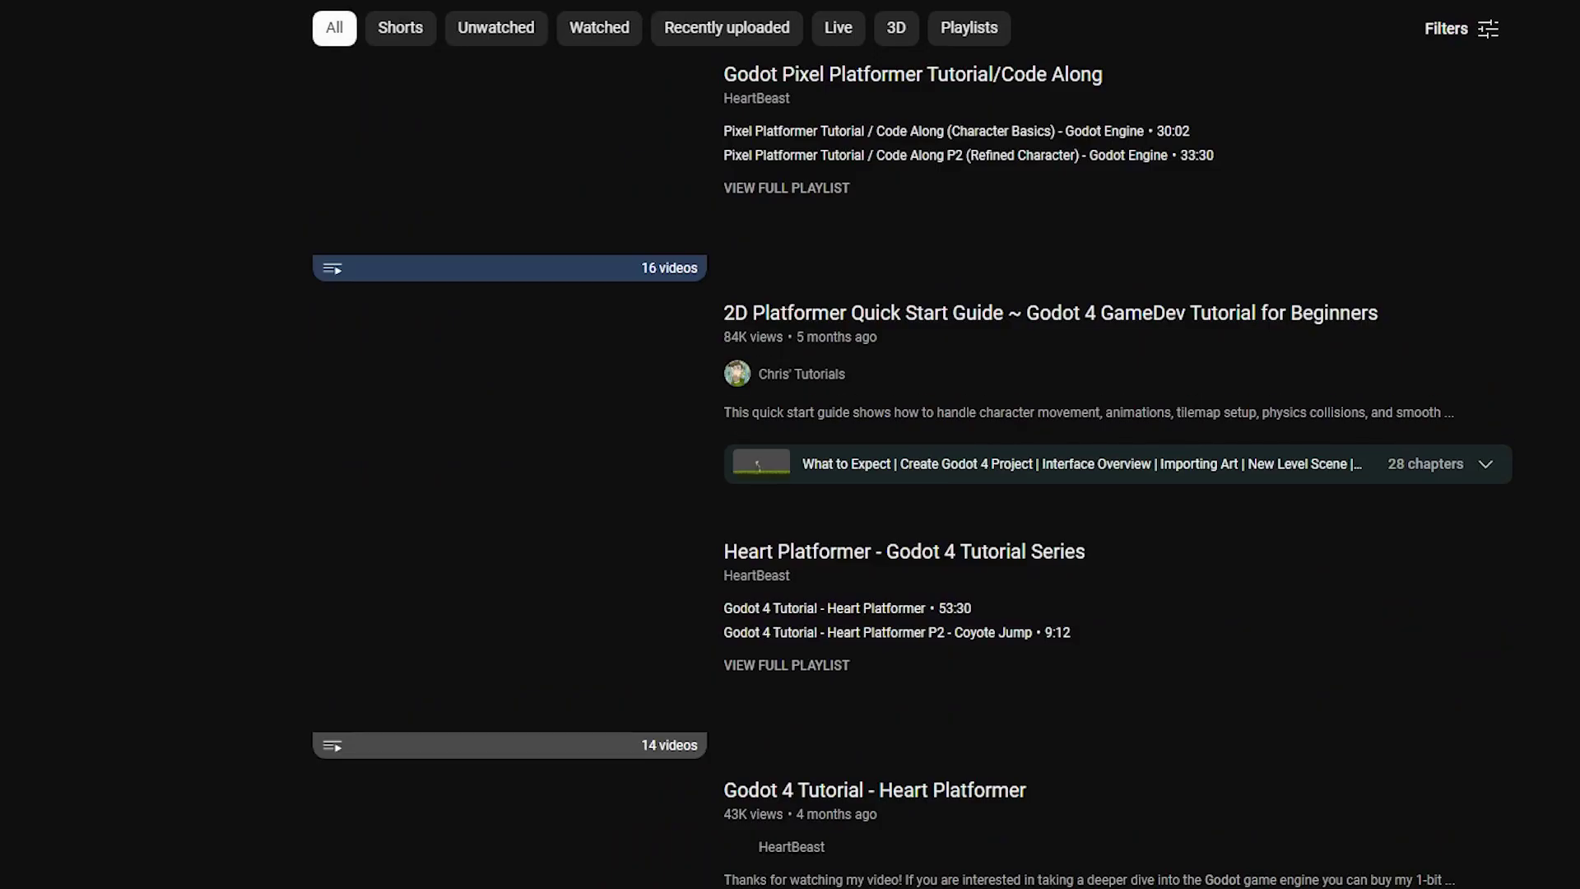
scroll(912, 445, "down", 10)
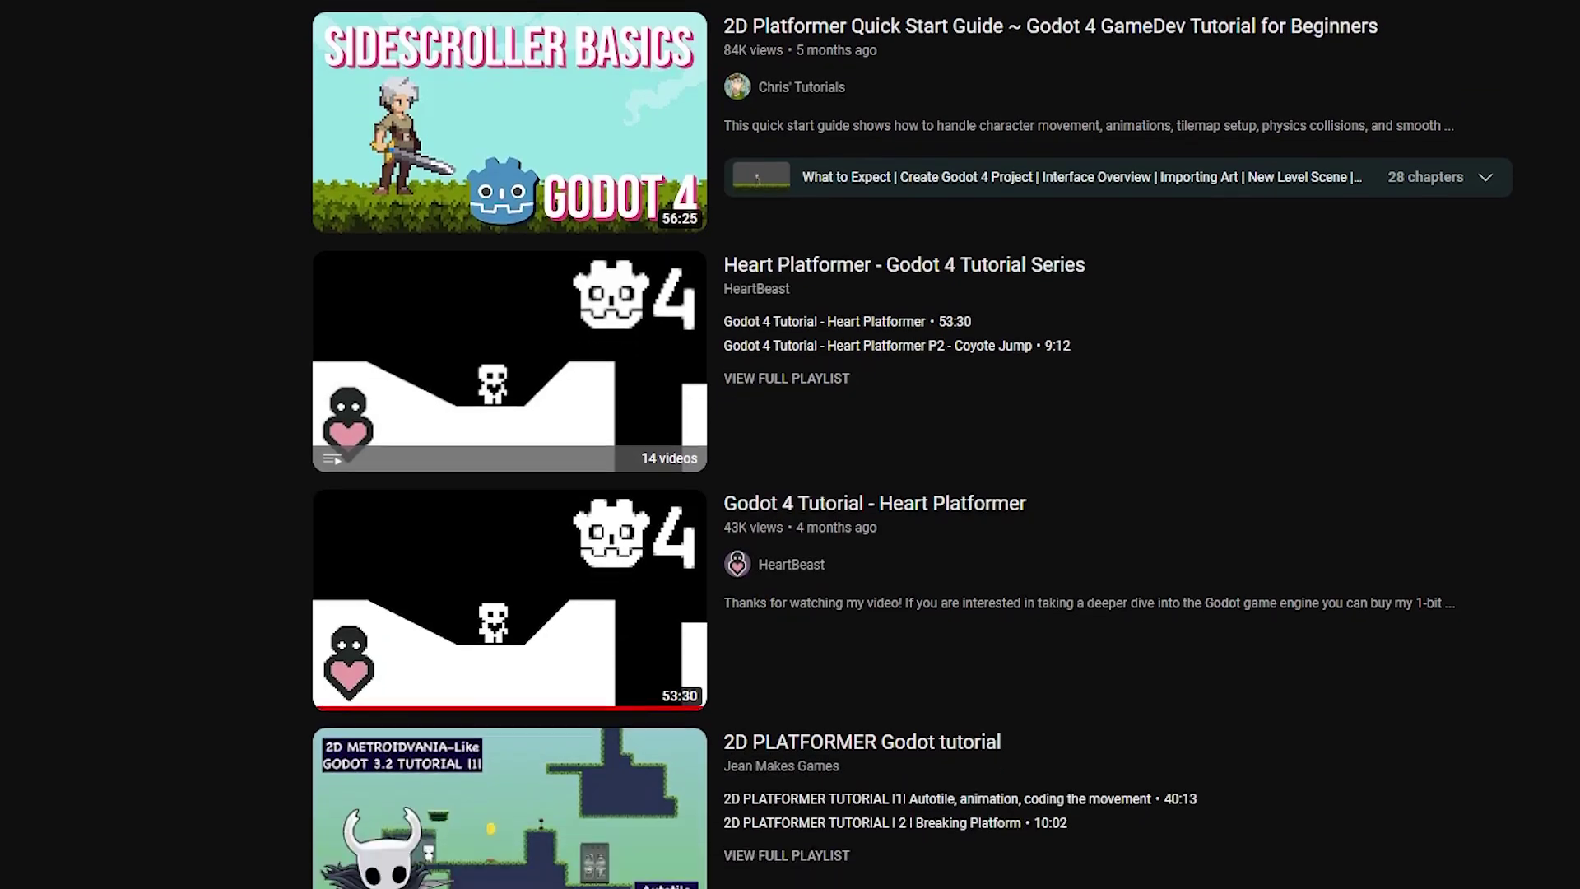
scroll(912, 445, "down", 7)
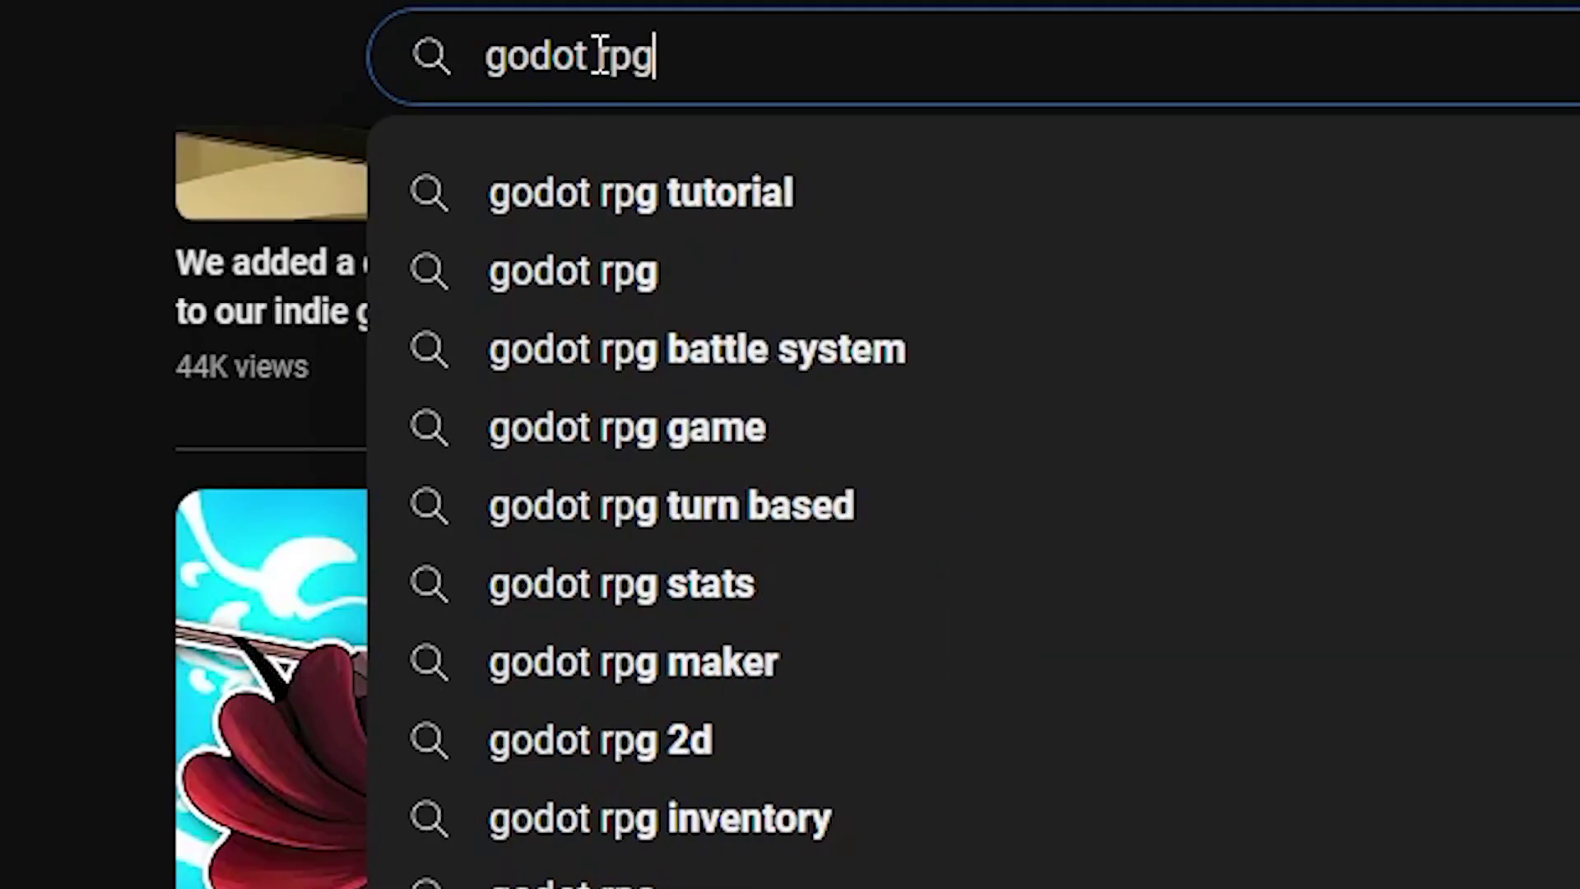
key("Return")
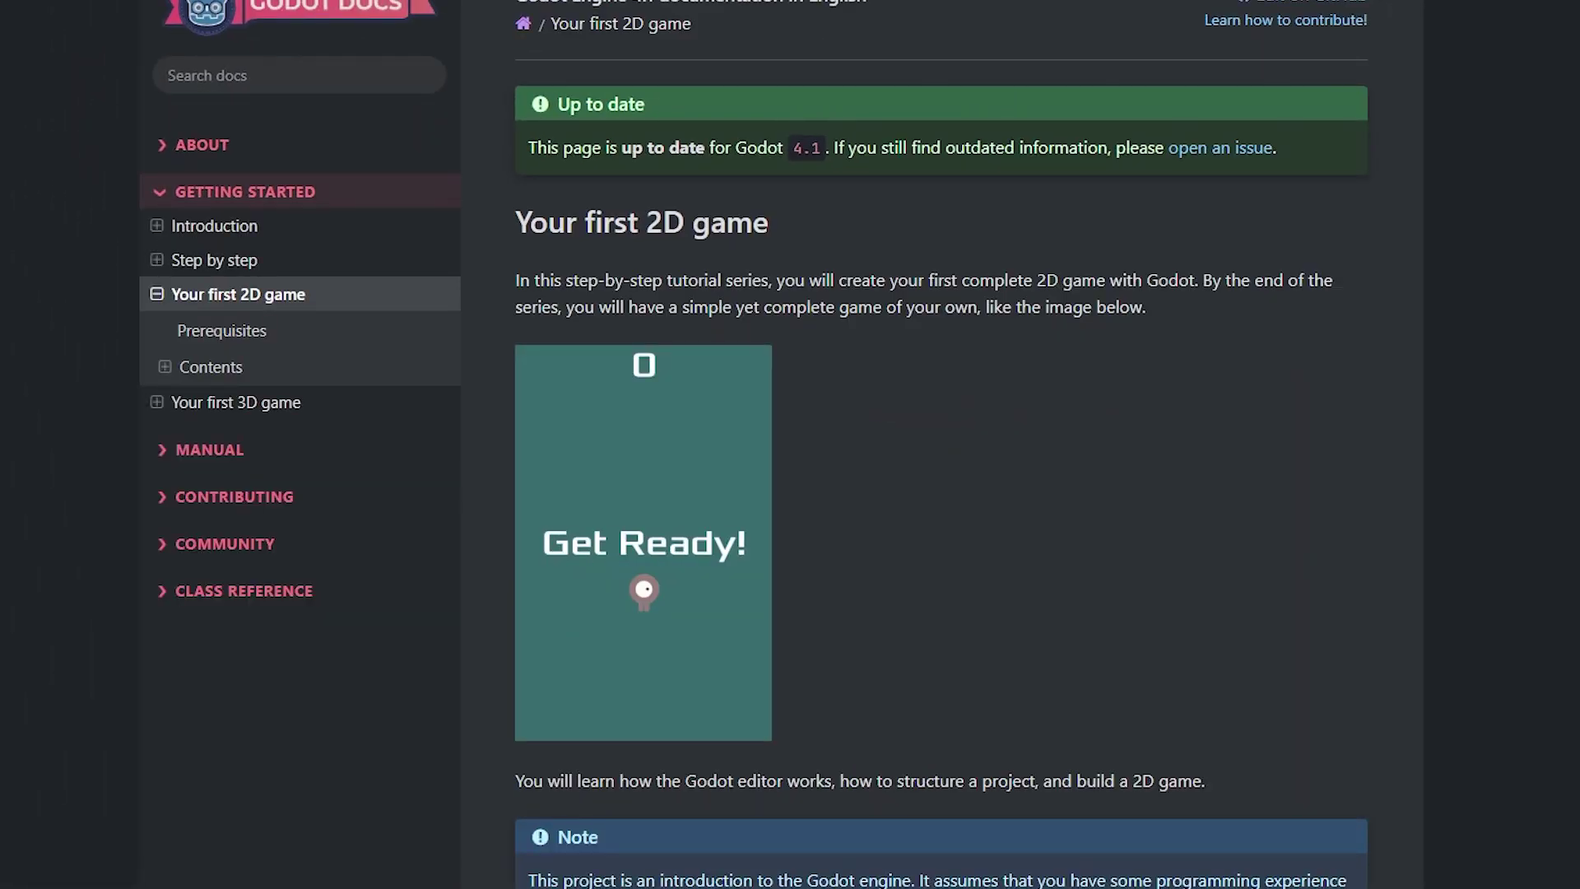
Scroll the 'Your first 2D game' overview, then go to and scroll the 'Your first 3D game' page
scroll(942, 444, "down", 10)
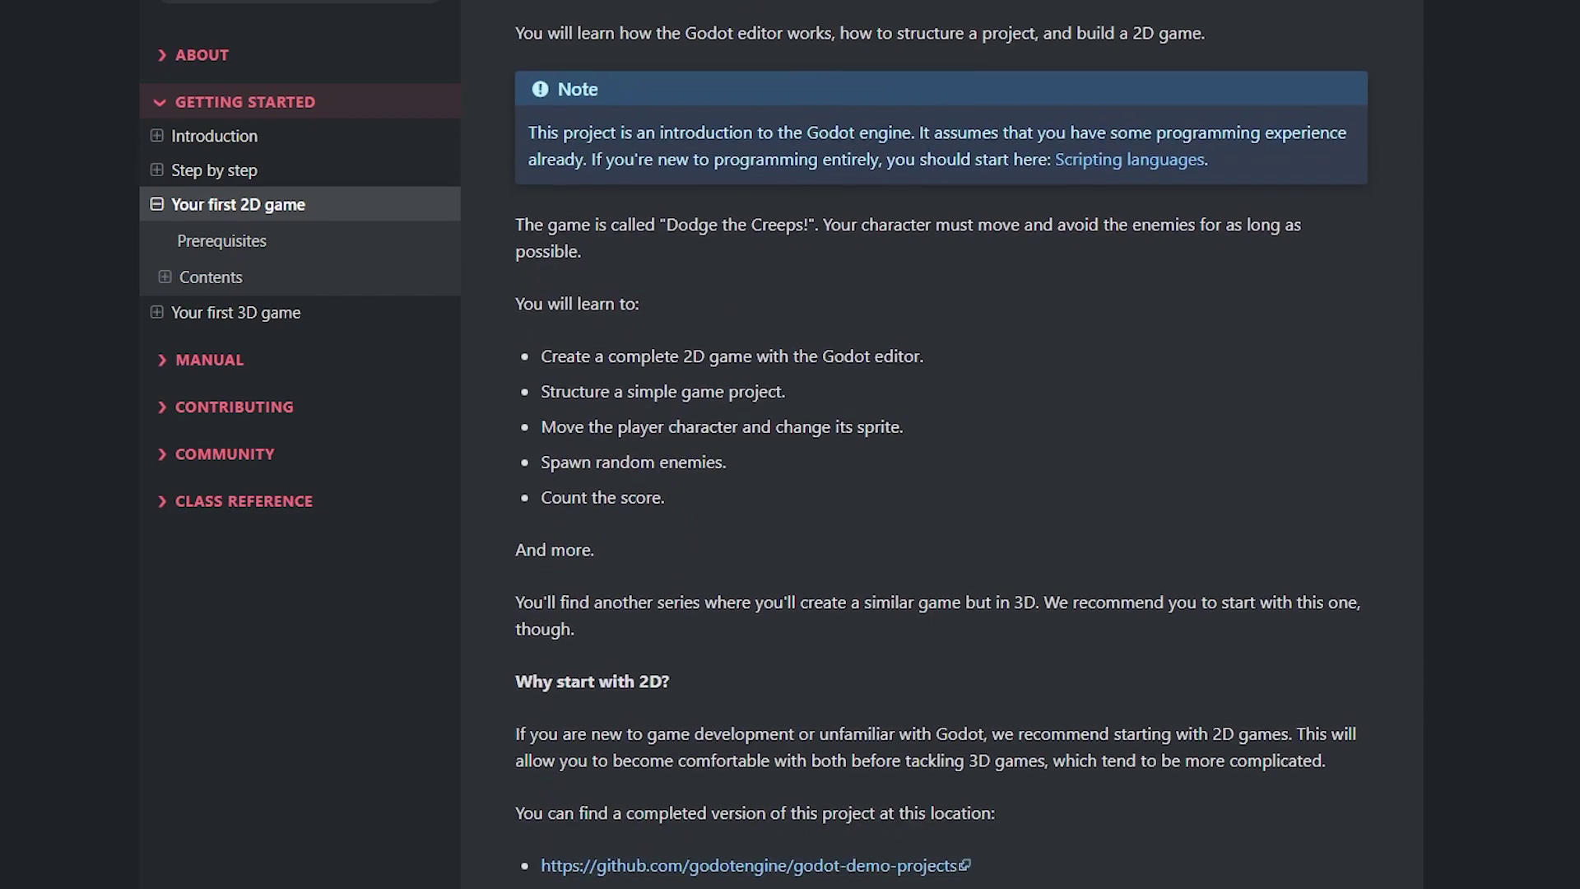
scroll(942, 445, "down", 6)
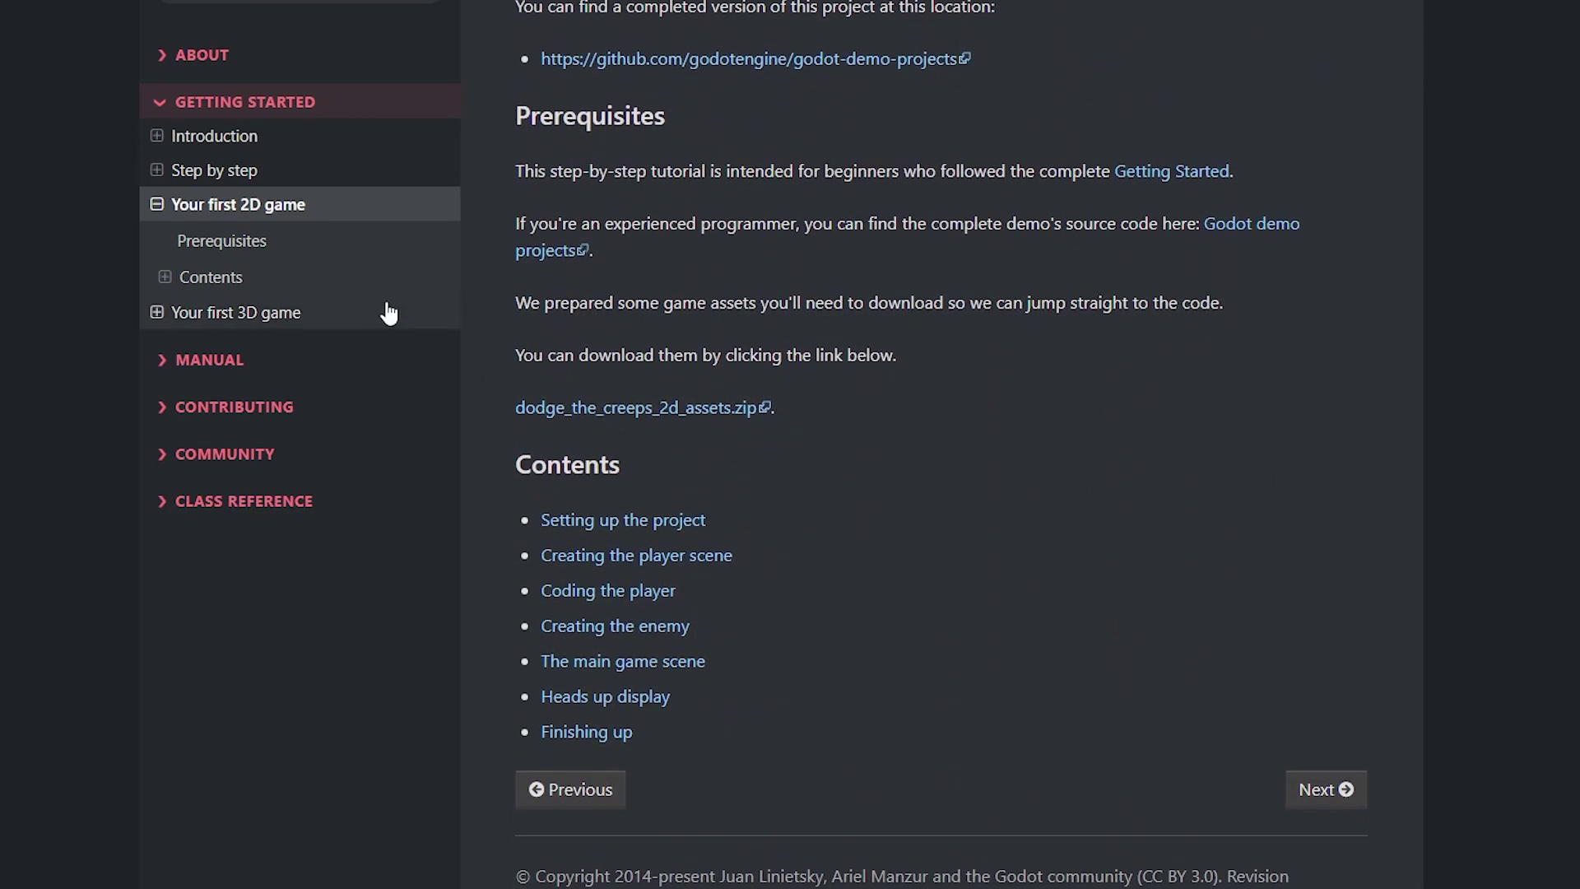
left_click(372, 318)
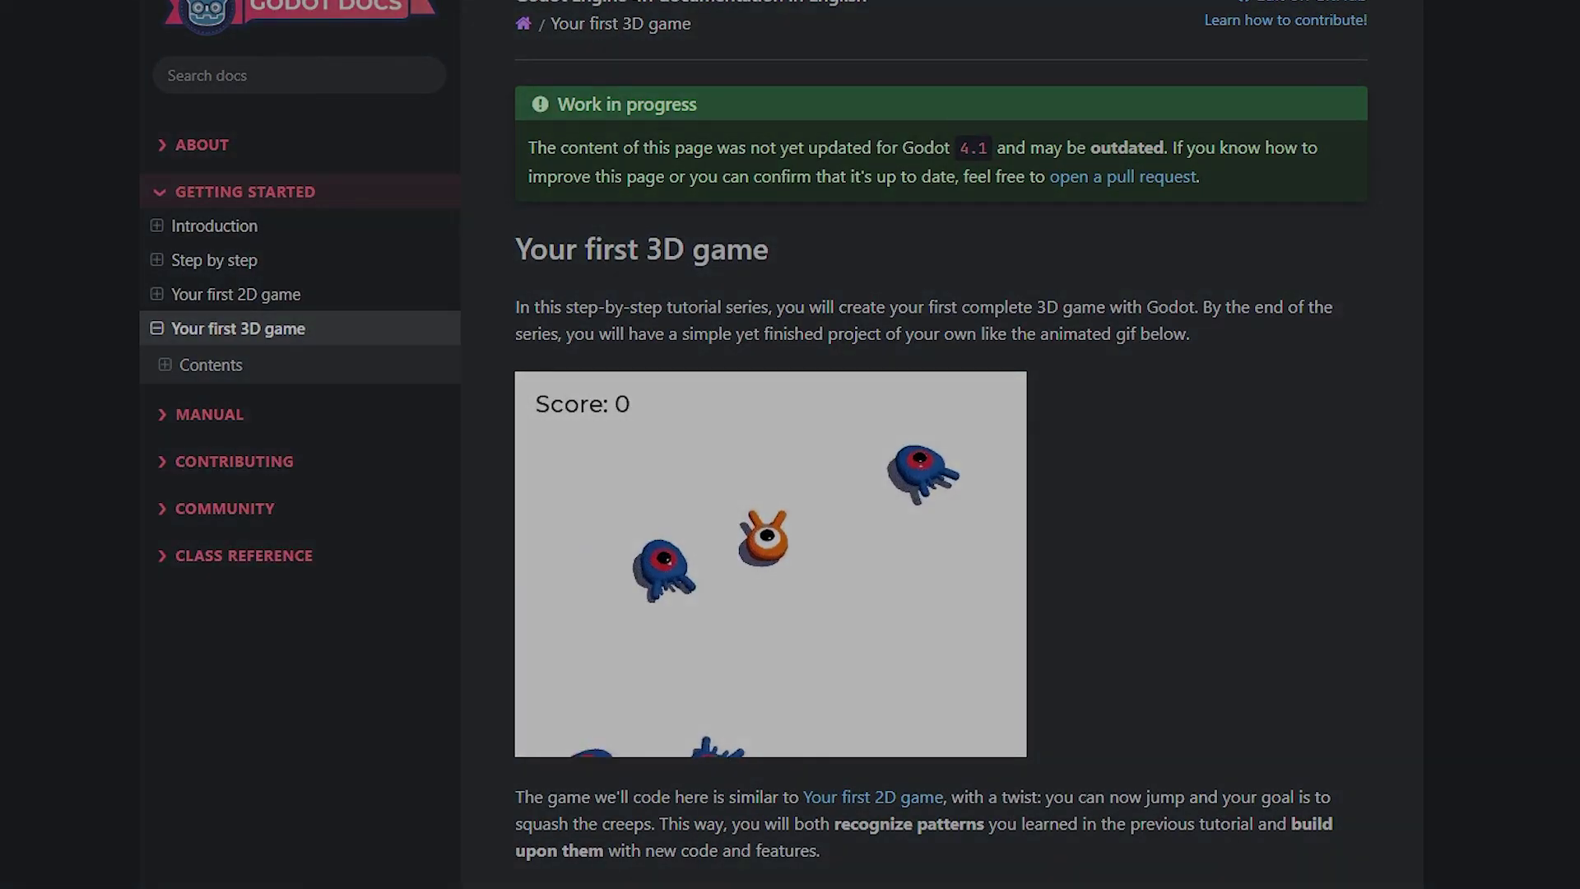
scroll(942, 445, "down", 6)
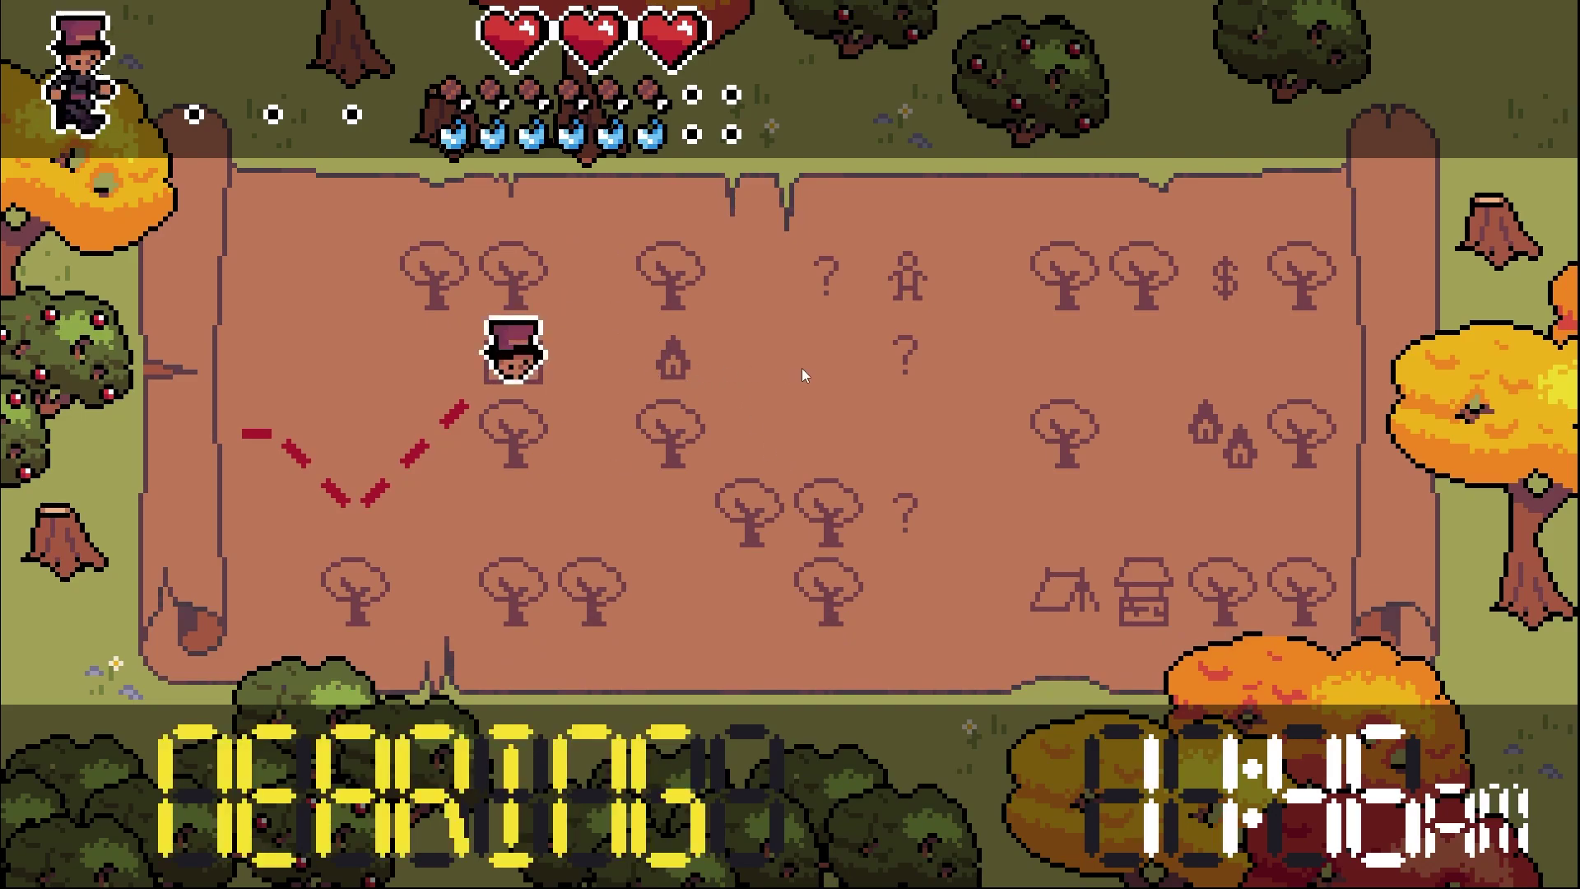
Move the player one map cell right, then scroll down the page
key("Right")
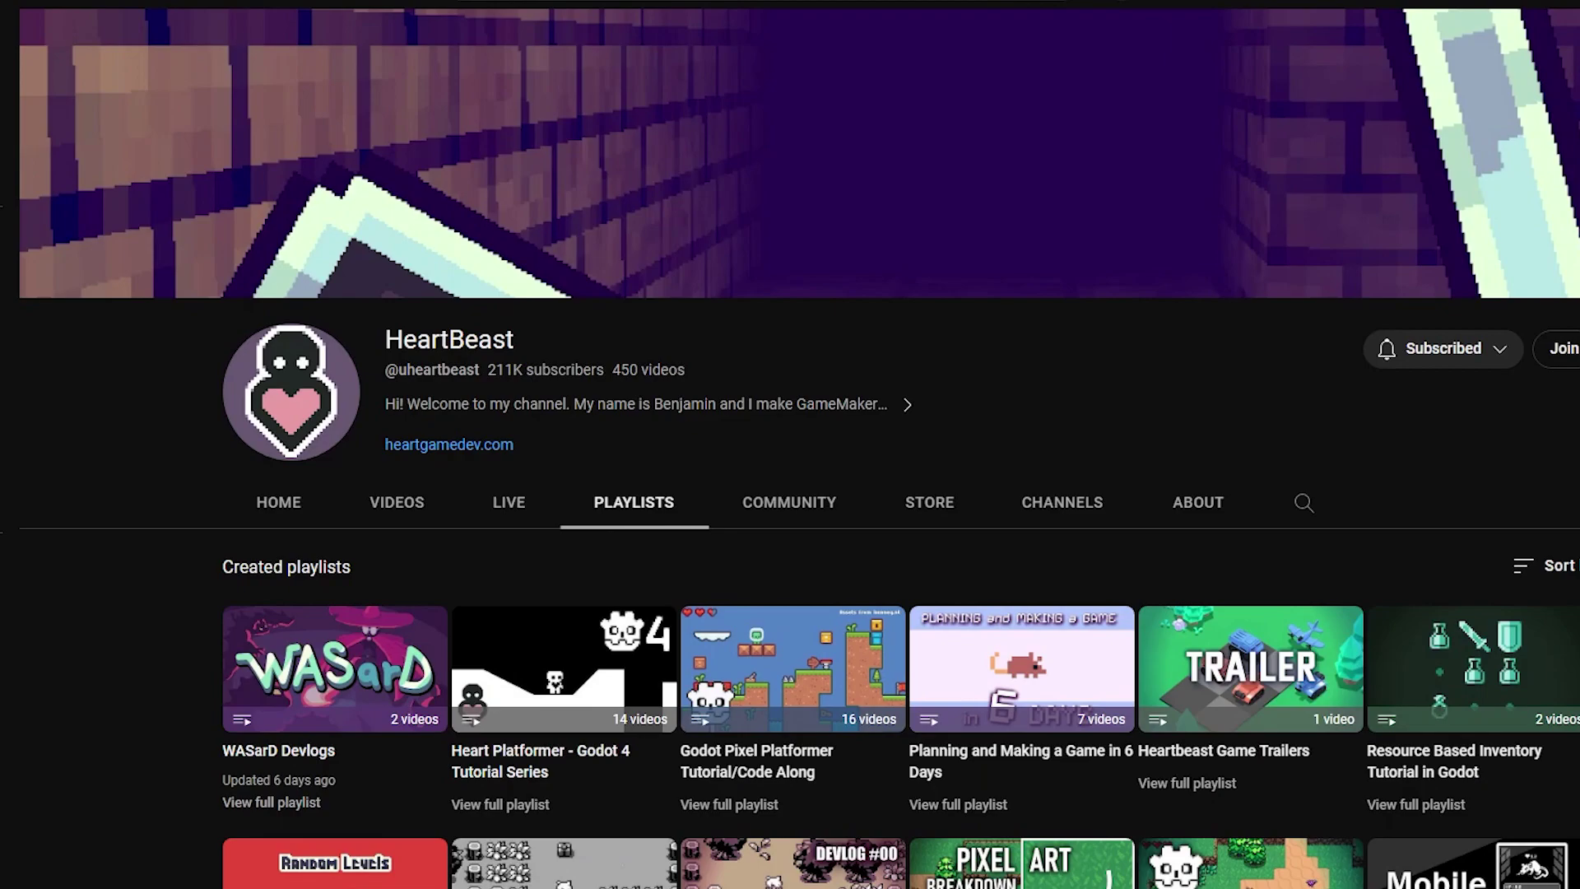
scroll(790, 494, "down", 5)
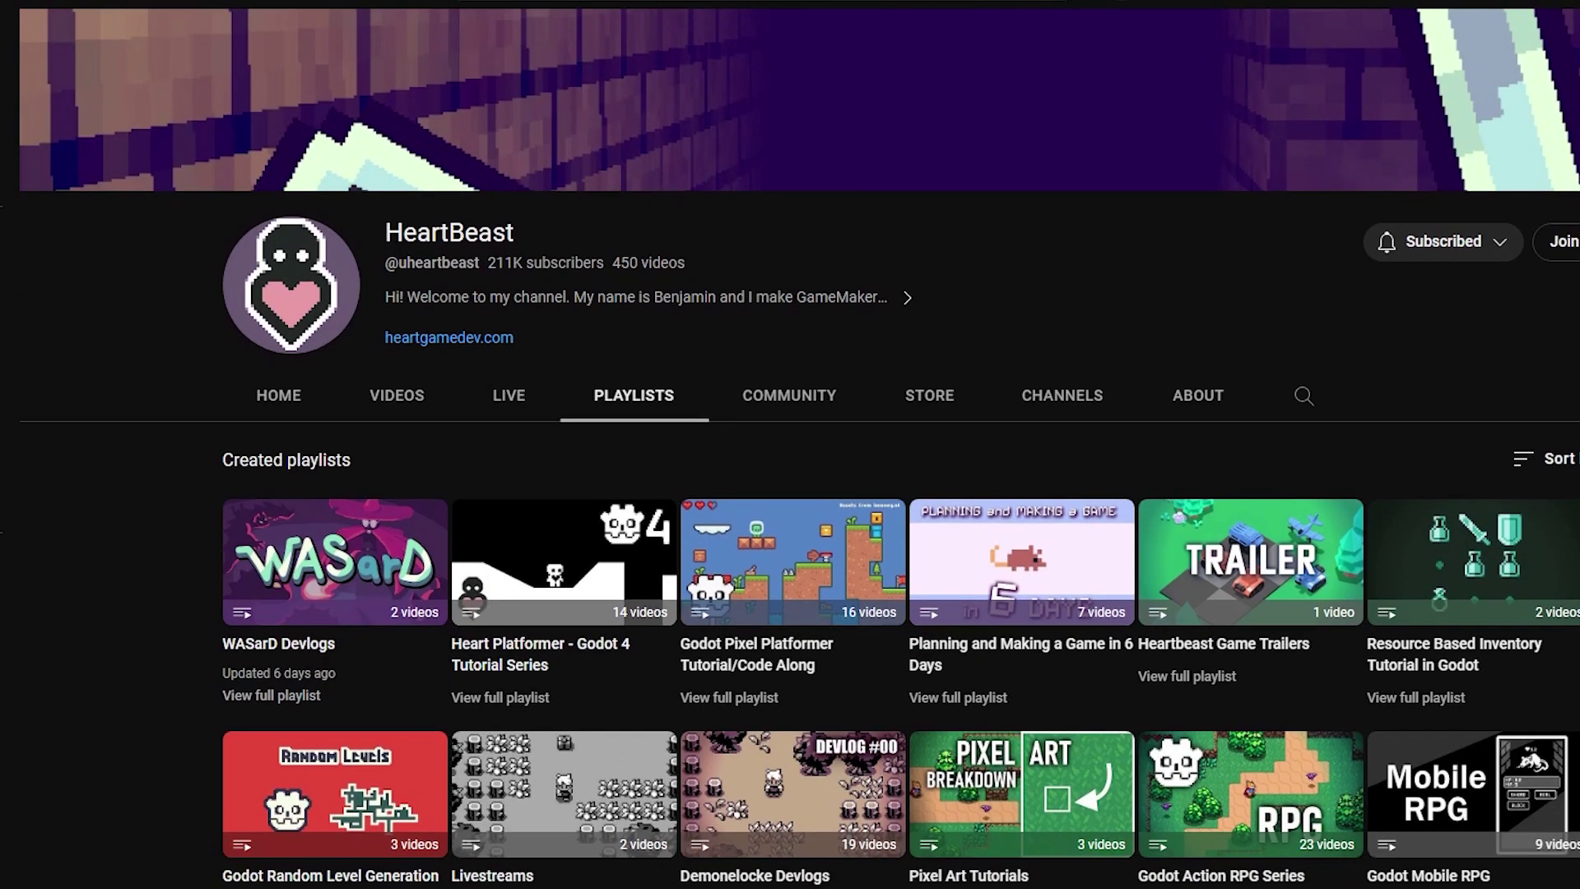